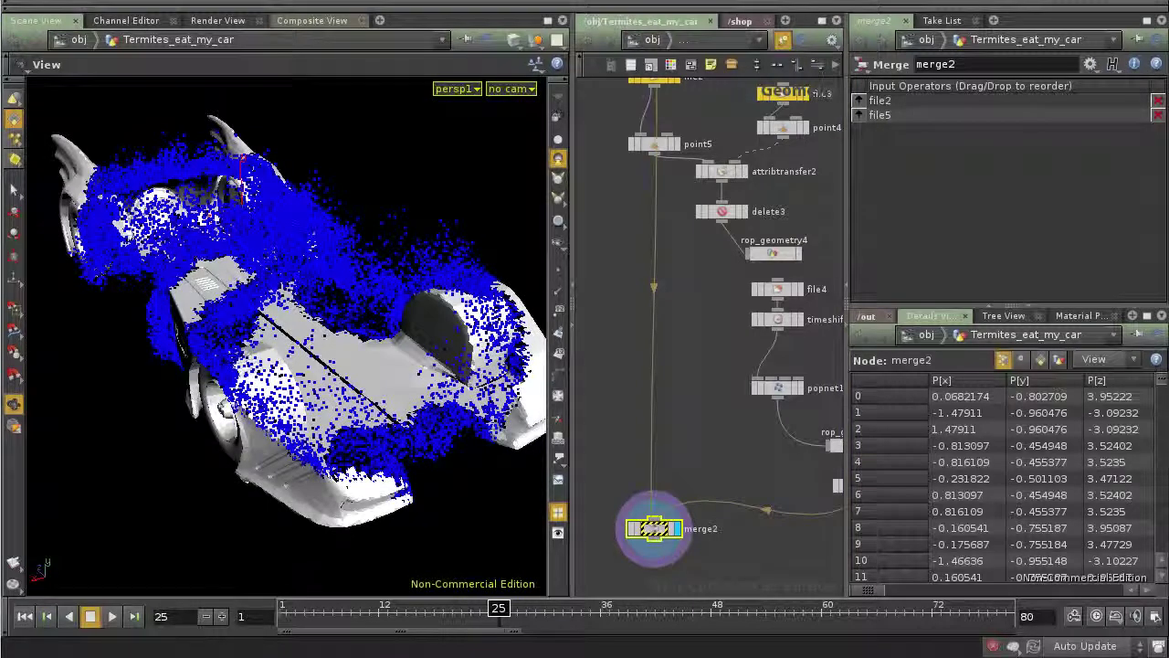
Display the file2 node's geometry in the viewport and widen the network editor
middle_click_drag(718, 309, 693, 359)
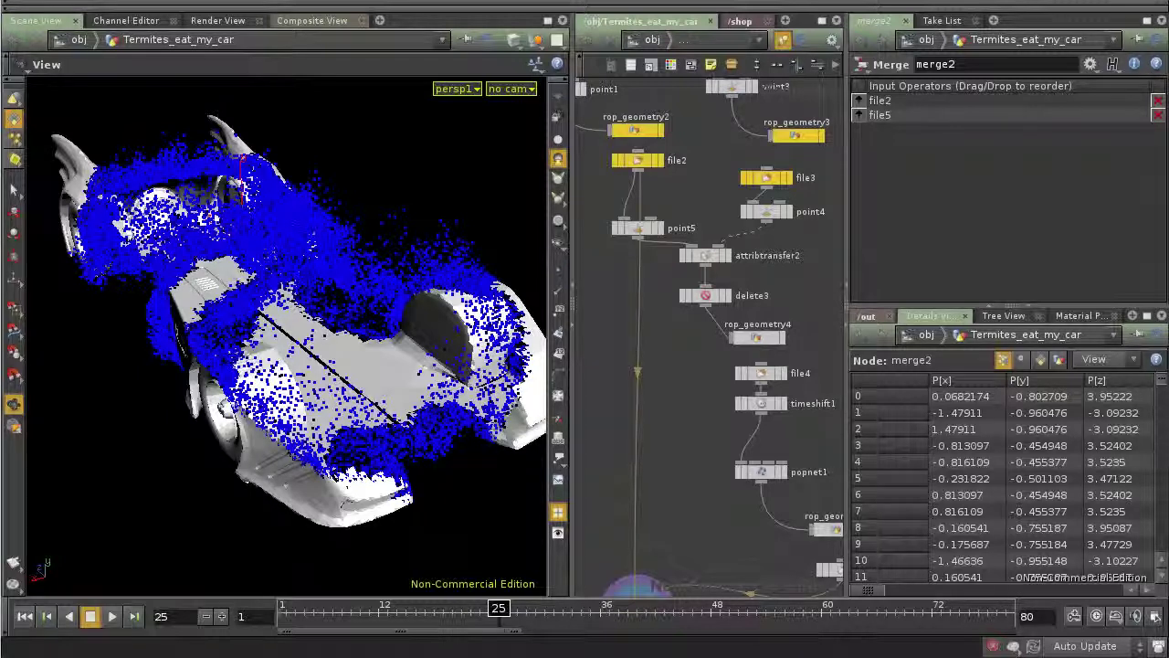
middle_click_drag(681, 347, 754, 360)
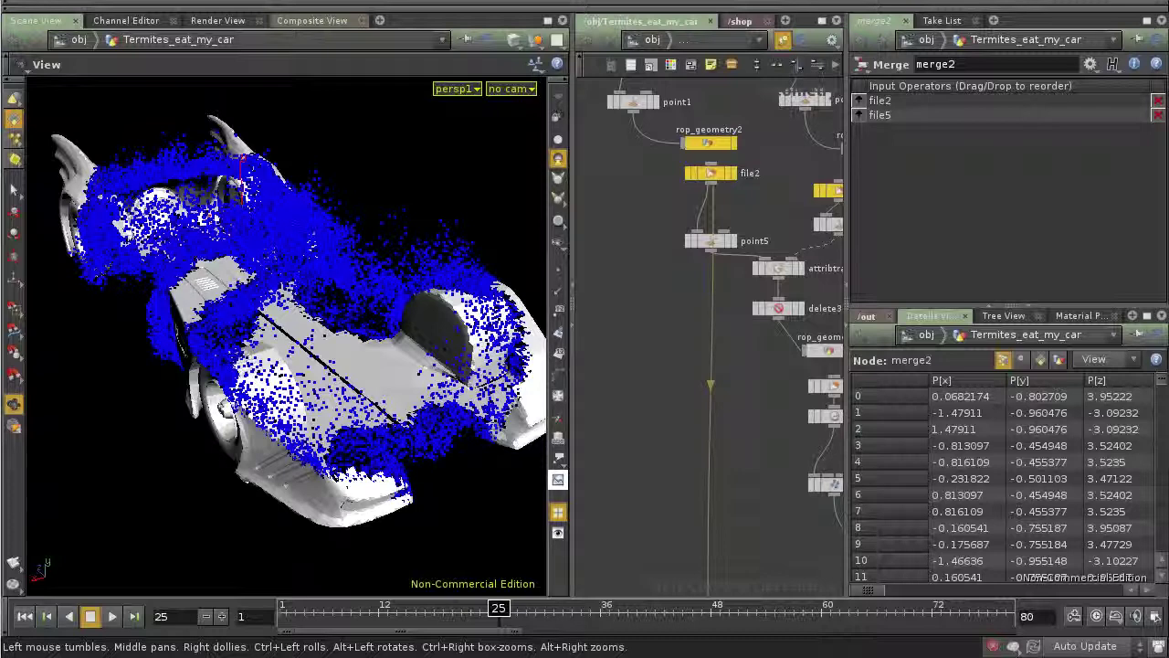
mouse_move(713, 383)
middle_mouse_down()
mouse_move(665, 397)
mouse_move(696, 298)
mouse_move(715, 378)
middle_mouse_up()
scroll(677, 288, "up", 1)
middle_click_drag(676, 289, 627, 300)
scroll(628, 353, "down", 2)
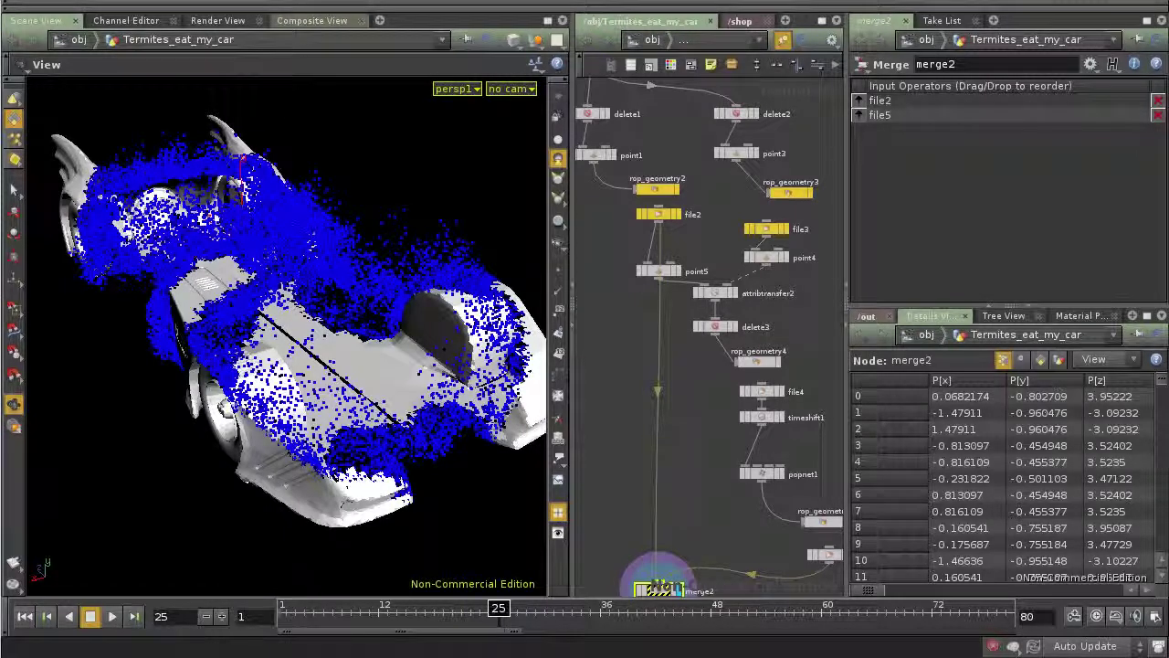
middle_click_drag(685, 365, 737, 458)
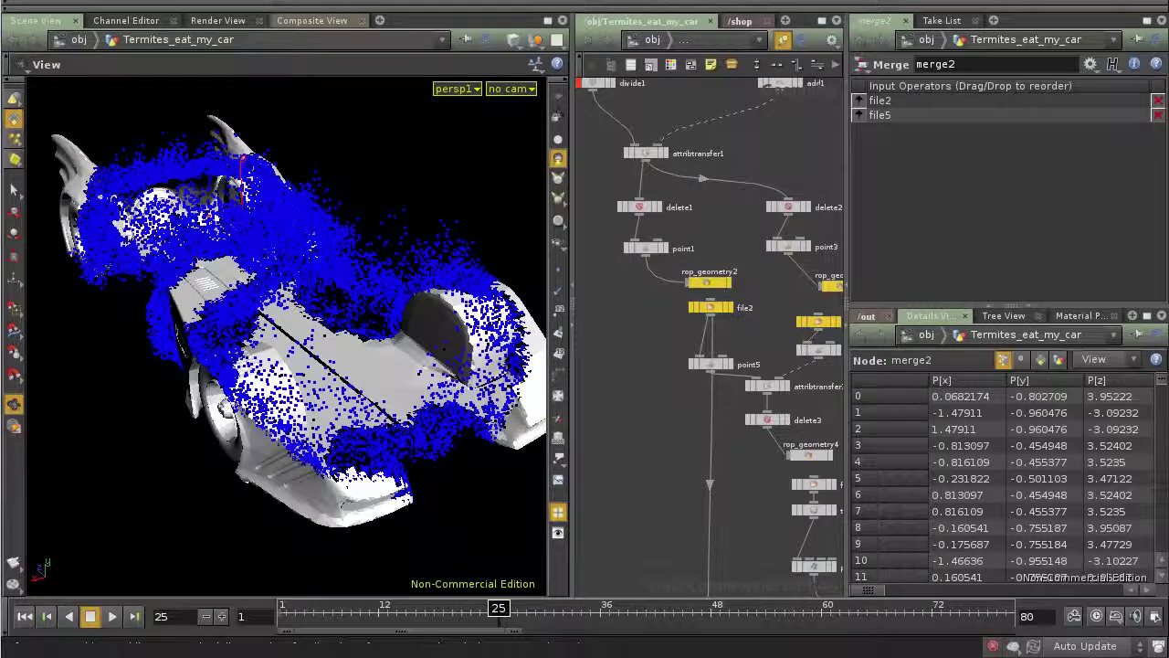
scroll(664, 382, "up", 3)
middle_click_drag(664, 381, 638, 367)
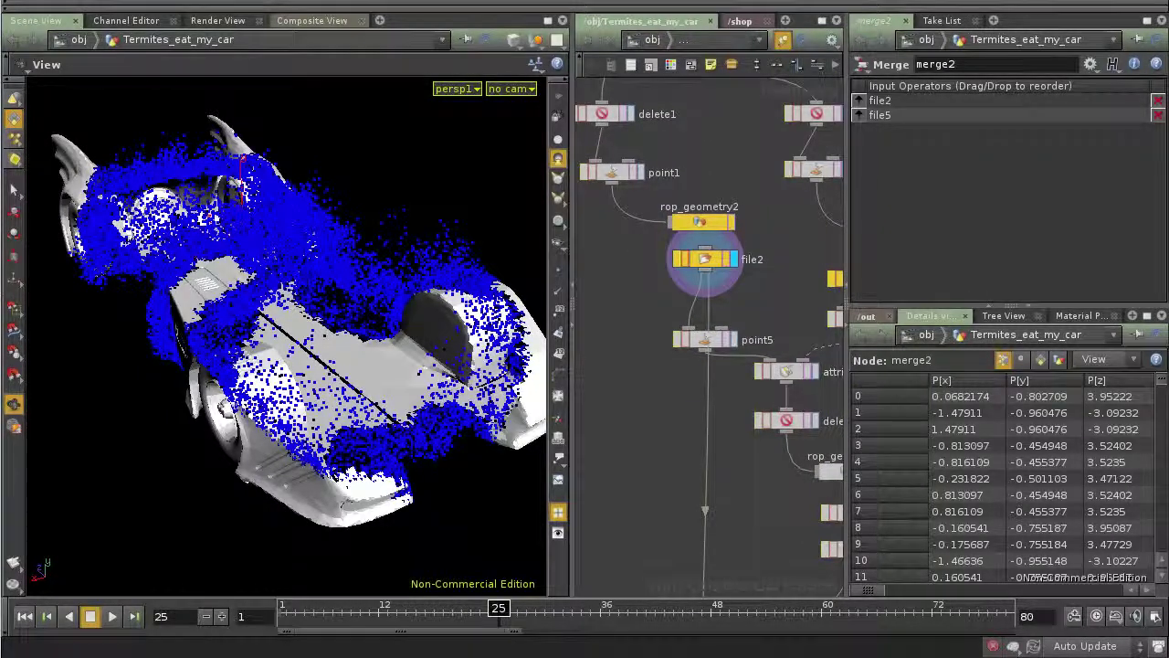
left_click(733, 259)
left_click_drag(572, 365, 475, 365)
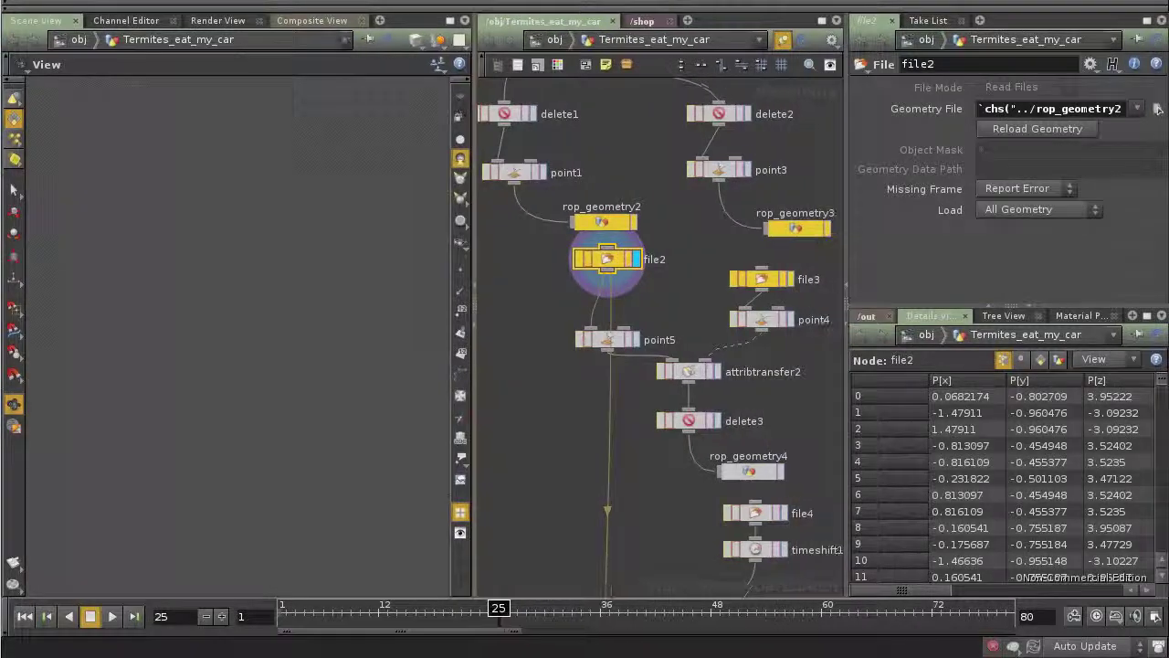
Examine the node chain upstream of file2, through attribtransfer1 and the solver branch, back down to point5
middle_click_drag(568, 410, 686, 457)
scroll(685, 457, "up", 2)
scroll(639, 364, "up", 1)
middle_click_drag(638, 364, 620, 477)
scroll(608, 390, "down", 2)
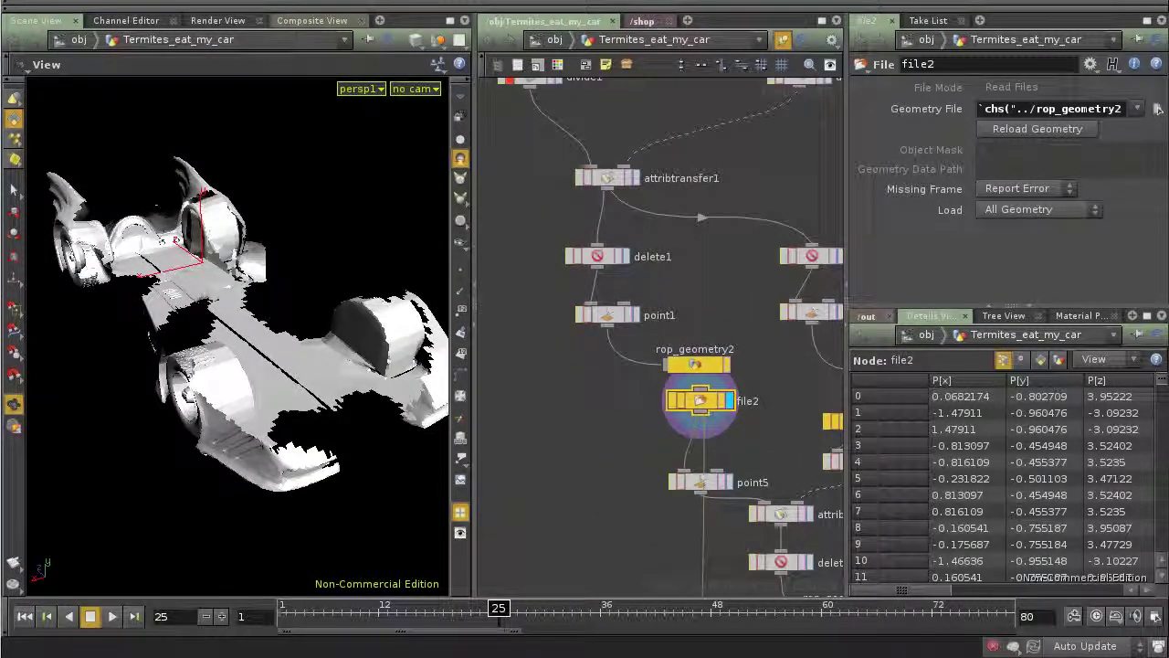
middle_click_drag(536, 312, 633, 461)
scroll(634, 461, "down", 3)
middle_click_drag(658, 347, 647, 482)
scroll(658, 365, "up", 1)
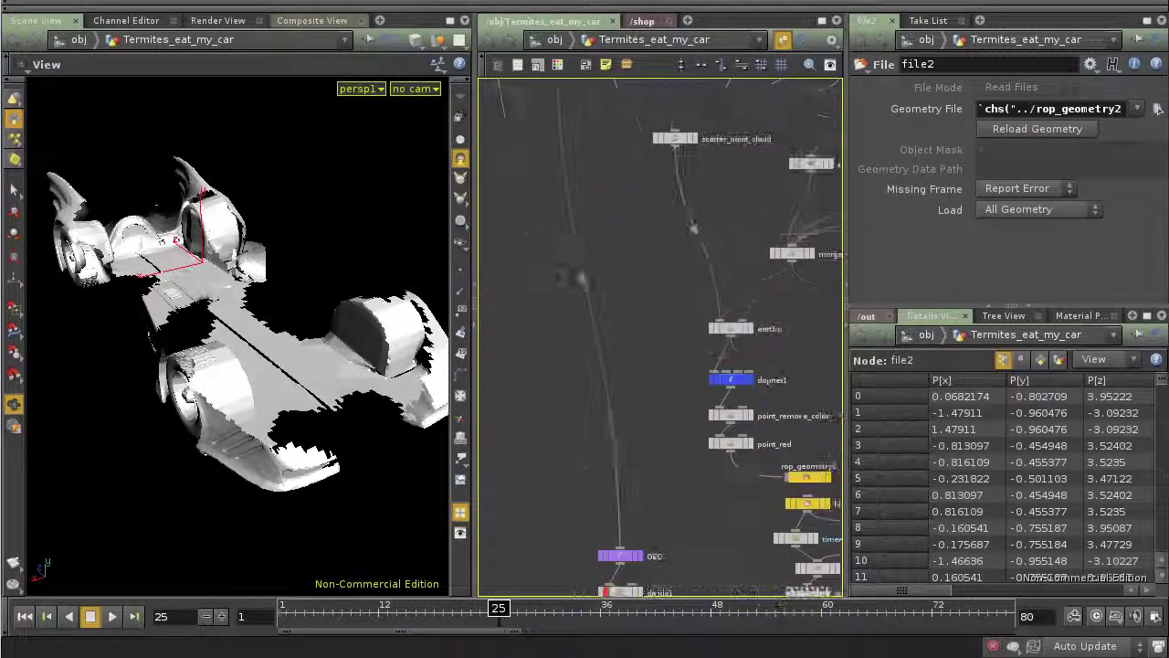
scroll(653, 347, "down", 4)
scroll(596, 345, "up", 3)
middle_click_drag(597, 347, 521, 173)
middle_click_drag(690, 567, 639, 431)
scroll(771, 536, "up", 3)
middle_click_drag(770, 535, 743, 430)
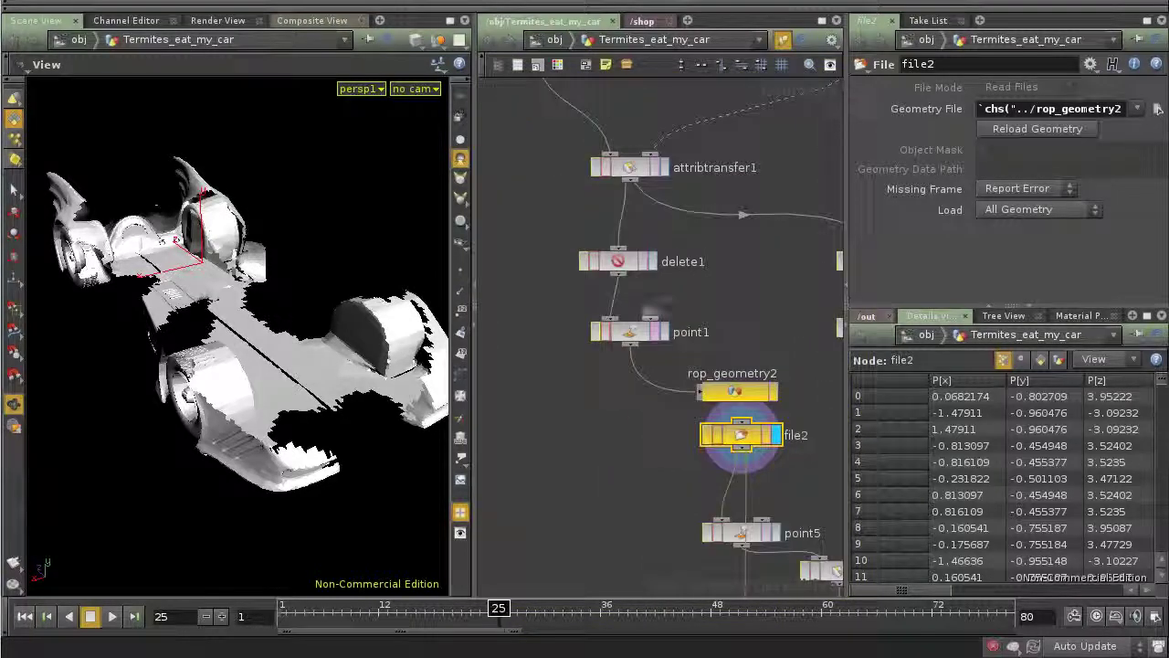
middle_click_drag(731, 497, 642, 346)
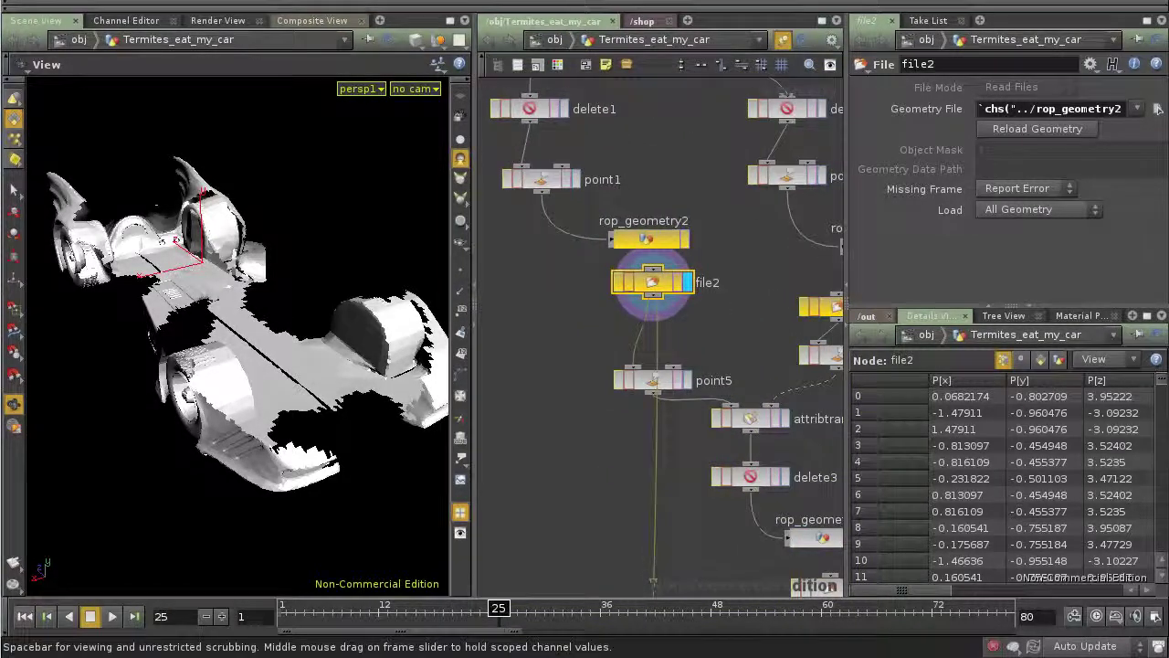
Inspect file2's geometry at frame 24, then display the point1 node and show its parameters
left_click(424, 607)
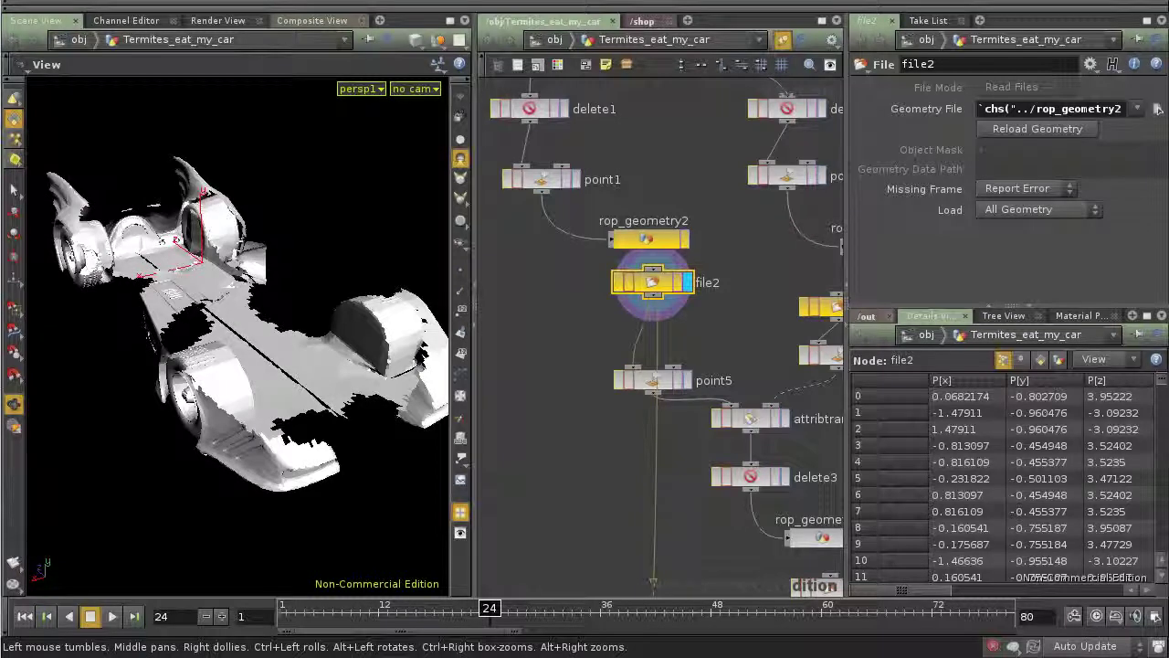
left_click_drag(239, 342, 237, 330)
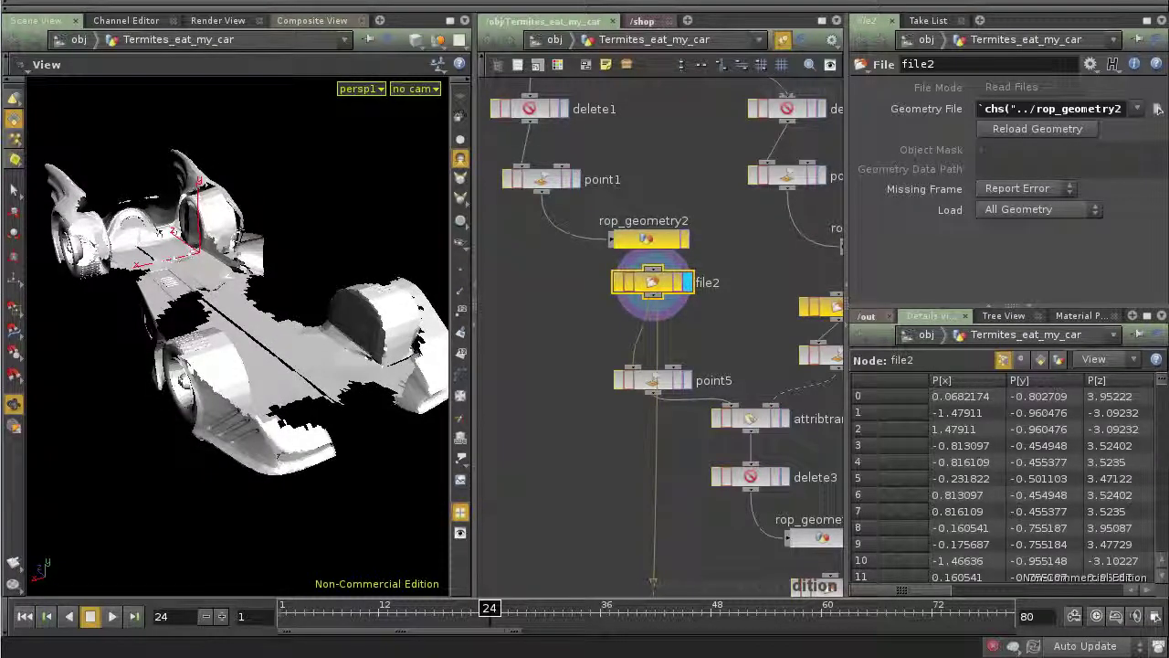
middle_click_drag(631, 264, 688, 407)
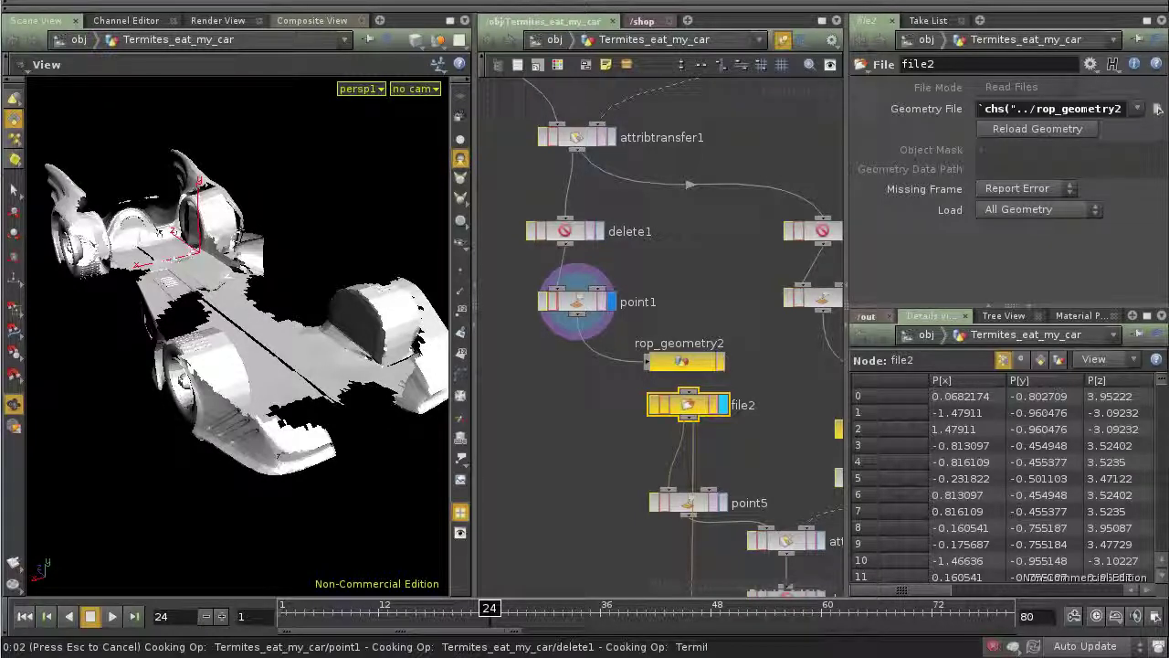
left_click_drag(578, 302, 566, 302)
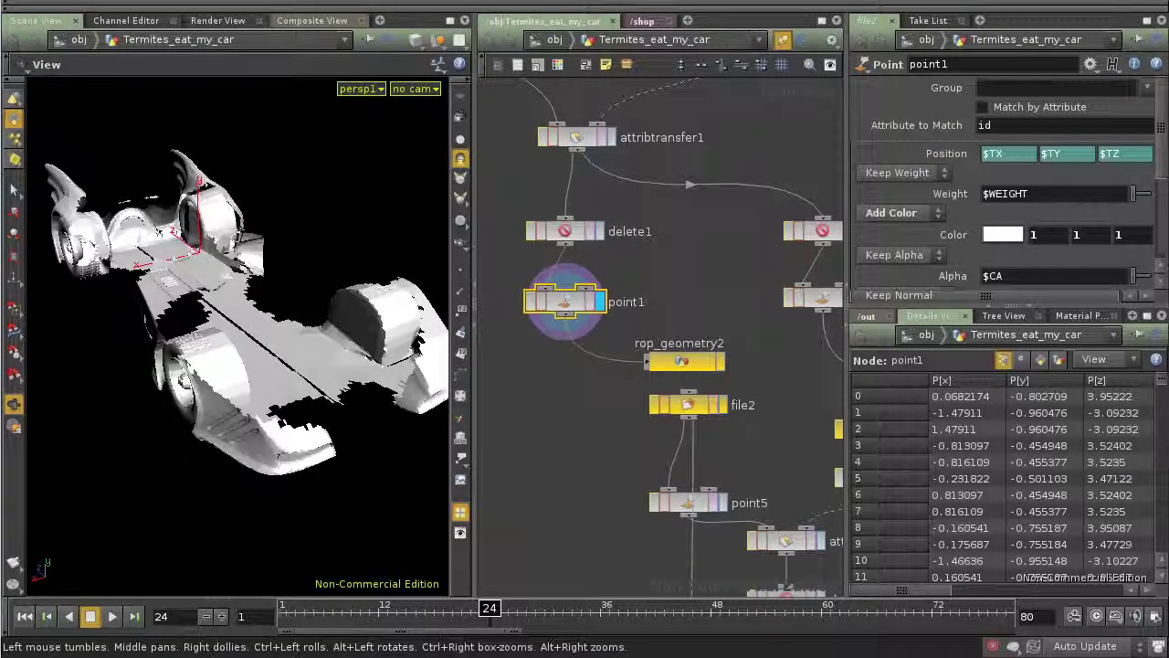
Display the delete2 node, show its parameters, and inspect the car geometry it keeps from another angle
middle_click_drag(622, 283, 493, 282)
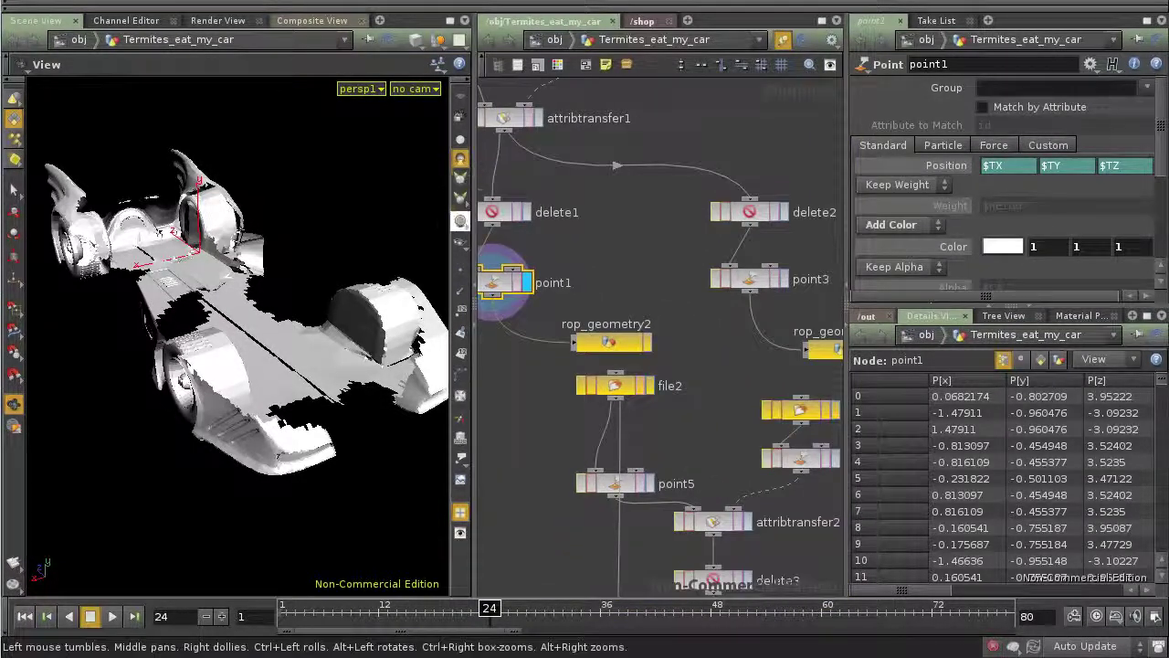
middle_click_drag(746, 229, 662, 234)
left_click(698, 218)
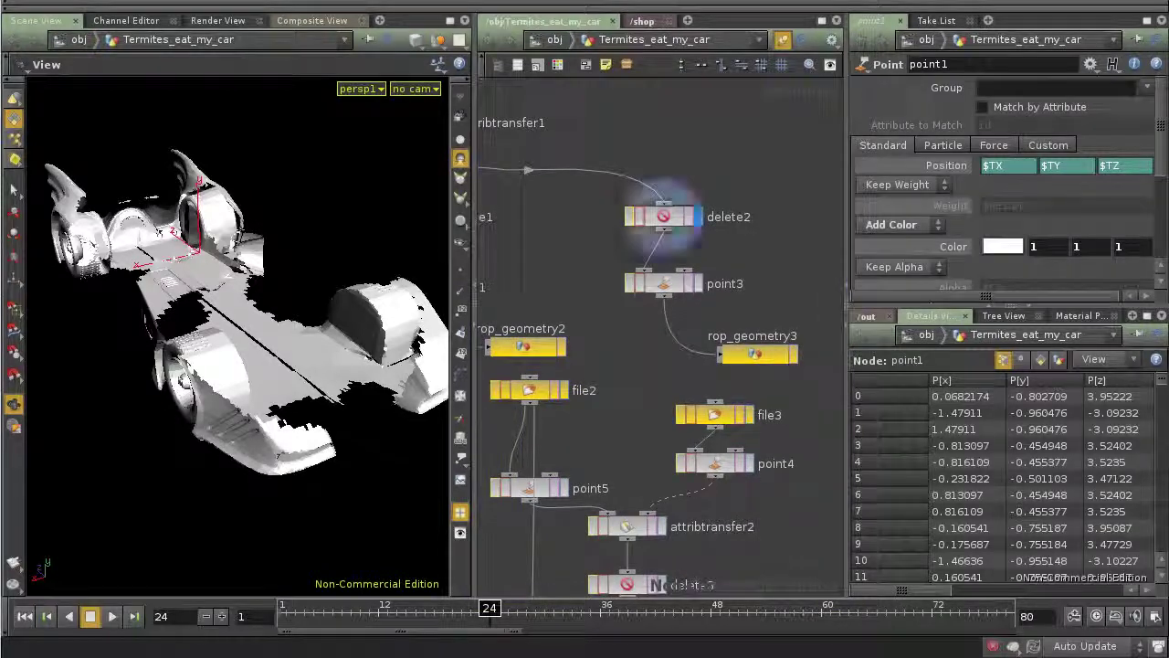
left_click(664, 218)
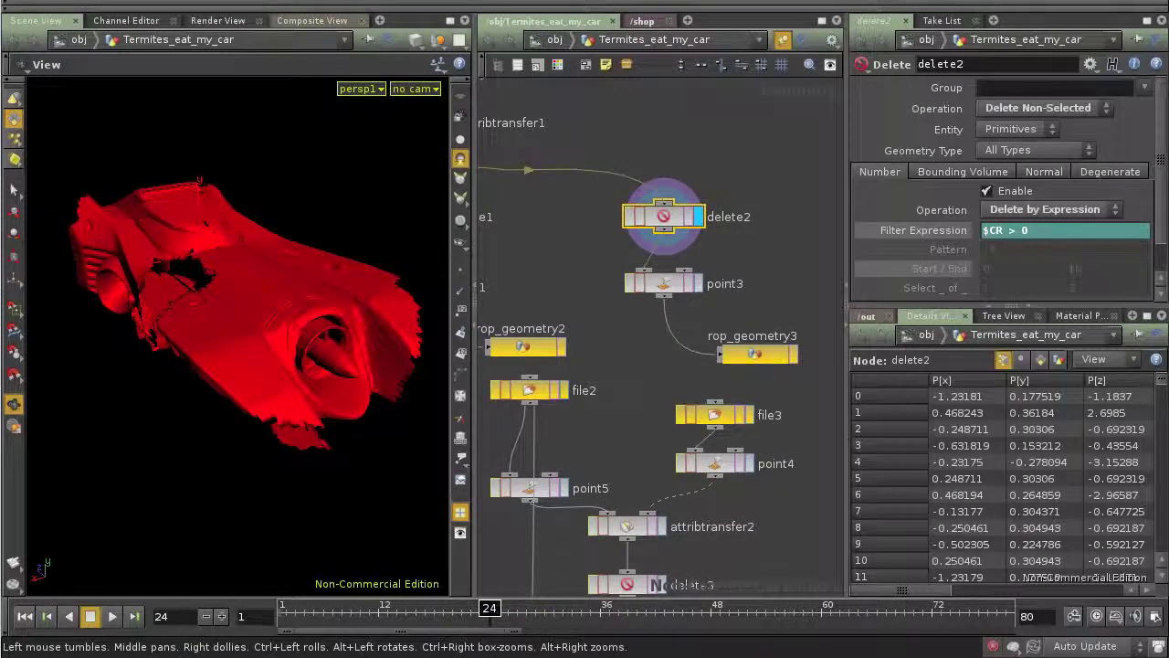
middle_click_drag(664, 300, 749, 317)
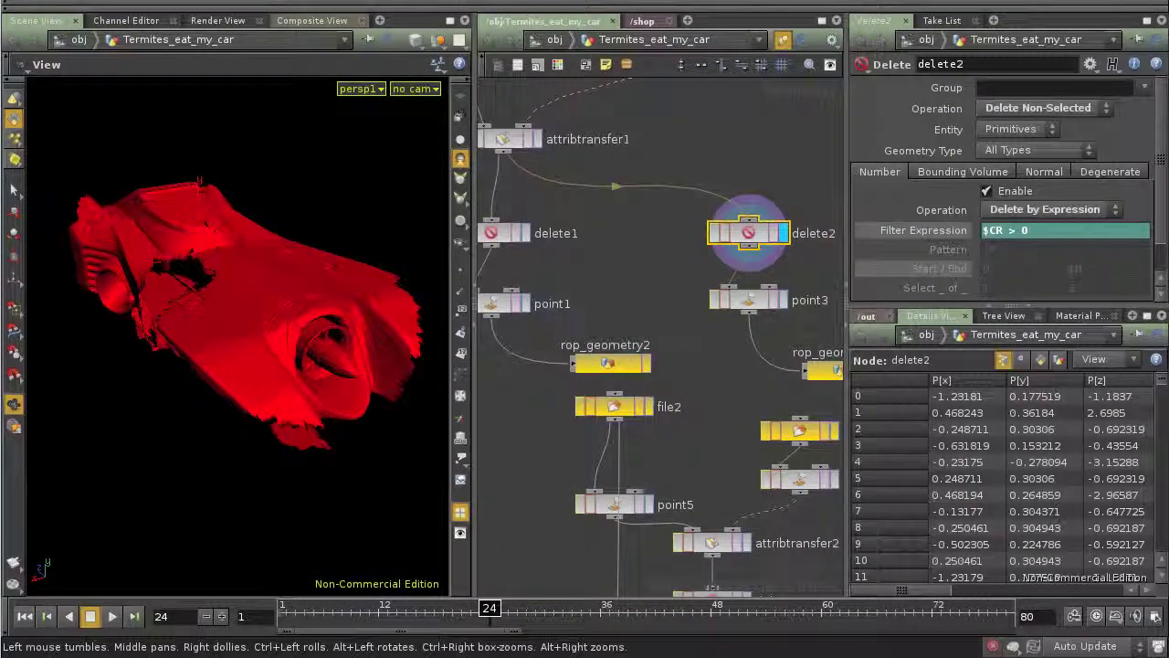
left_click_drag(239, 320, 196, 297)
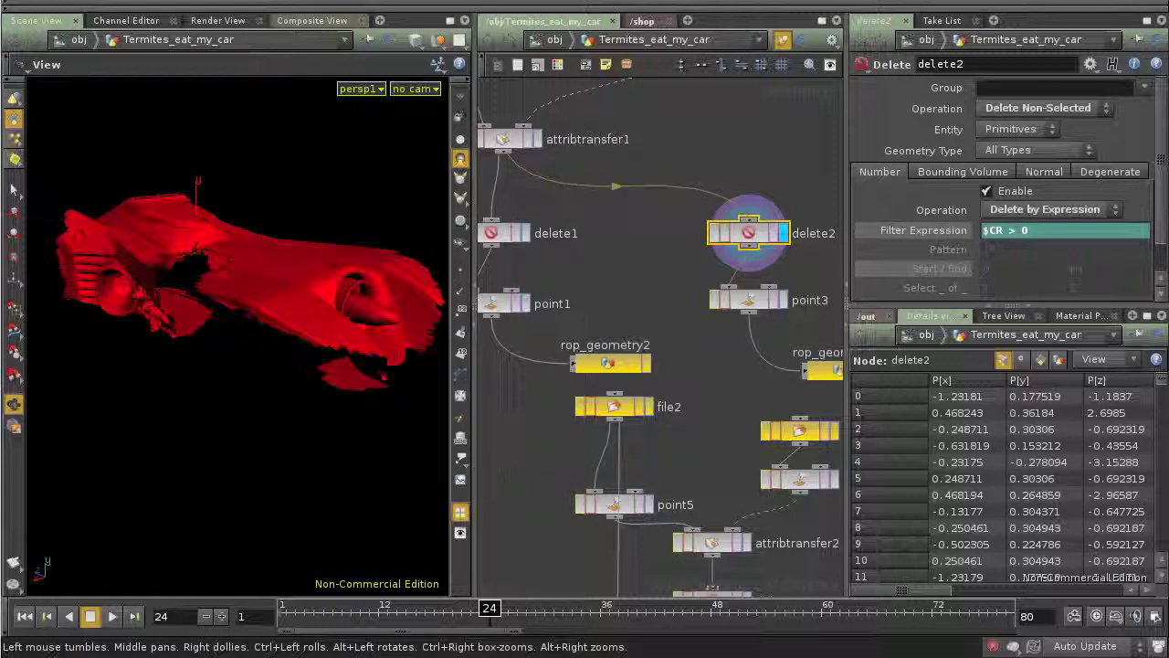
Display the file3 node's geometry and move the node slightly closer to rop_geometry3
middle_click_drag(630, 411, 527, 341)
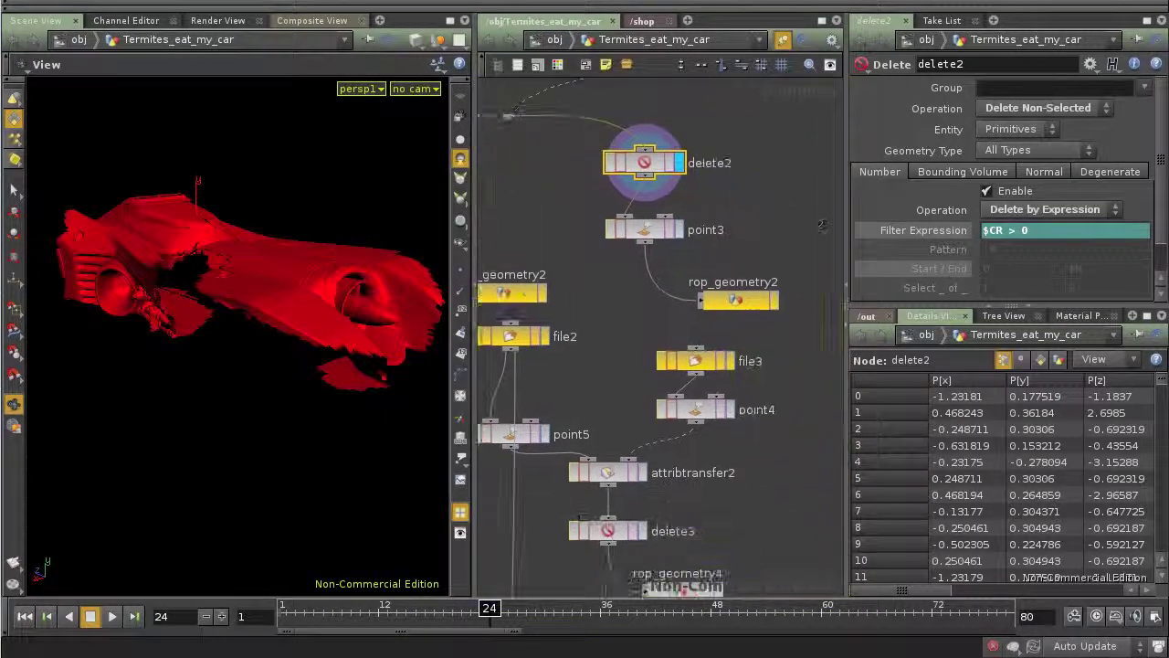
left_click(730, 361)
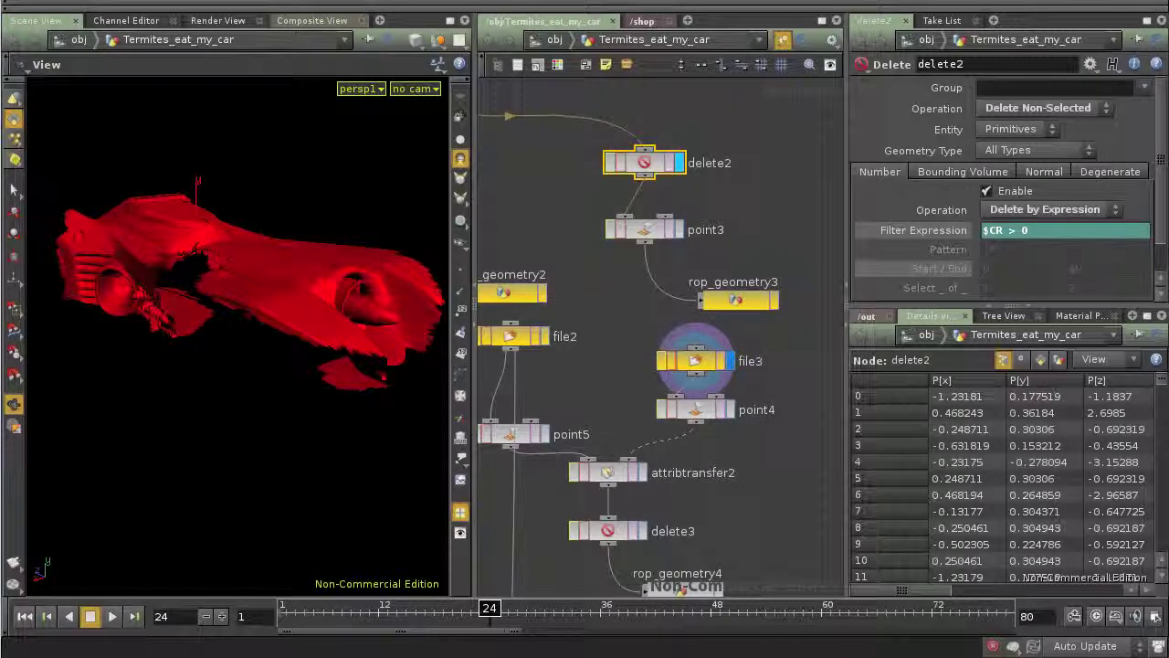
left_click_drag(698, 361, 698, 344)
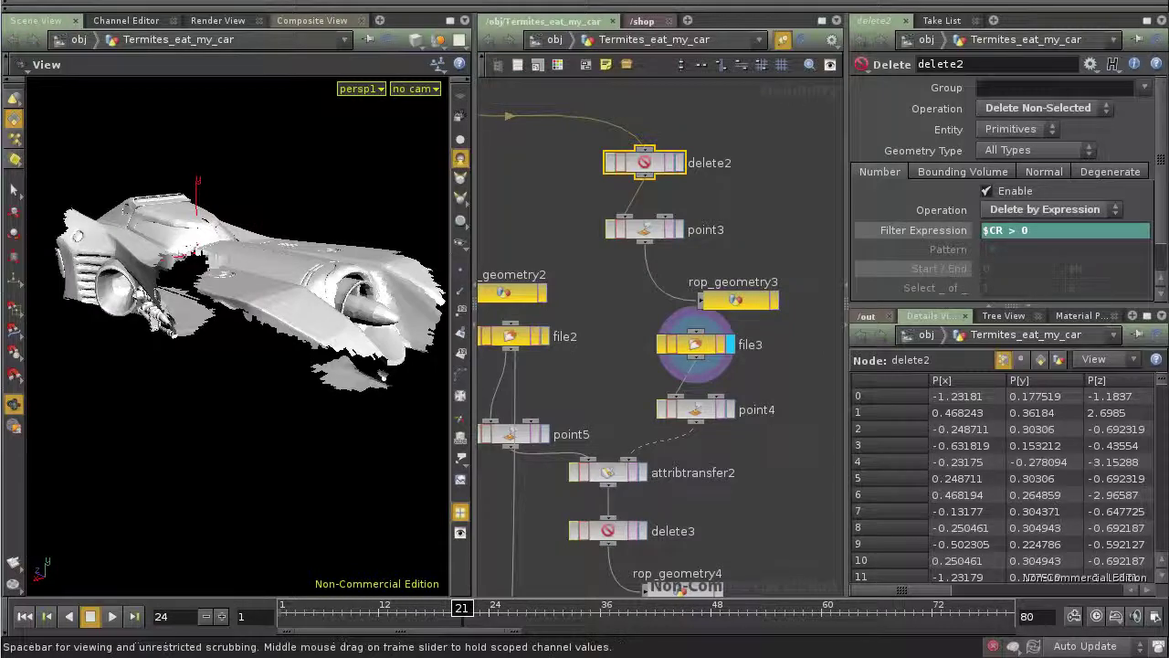
Review file3's geometry at frames 16, 8 and 4, finishing with a look from another angle
left_click(414, 608)
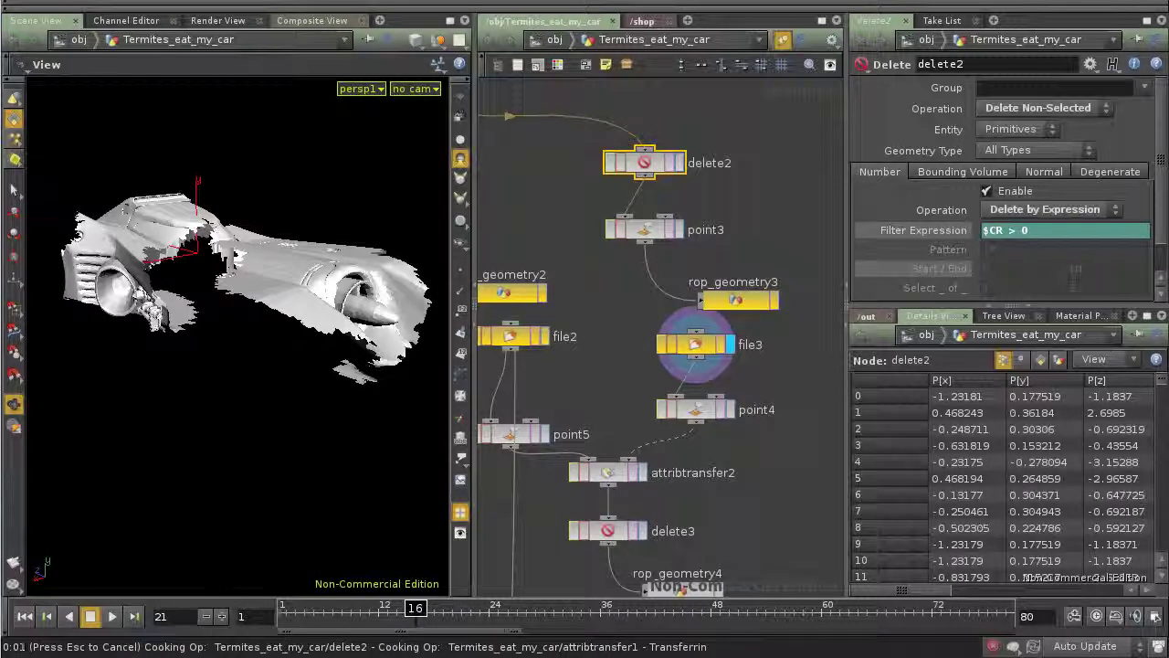
left_click(341, 607)
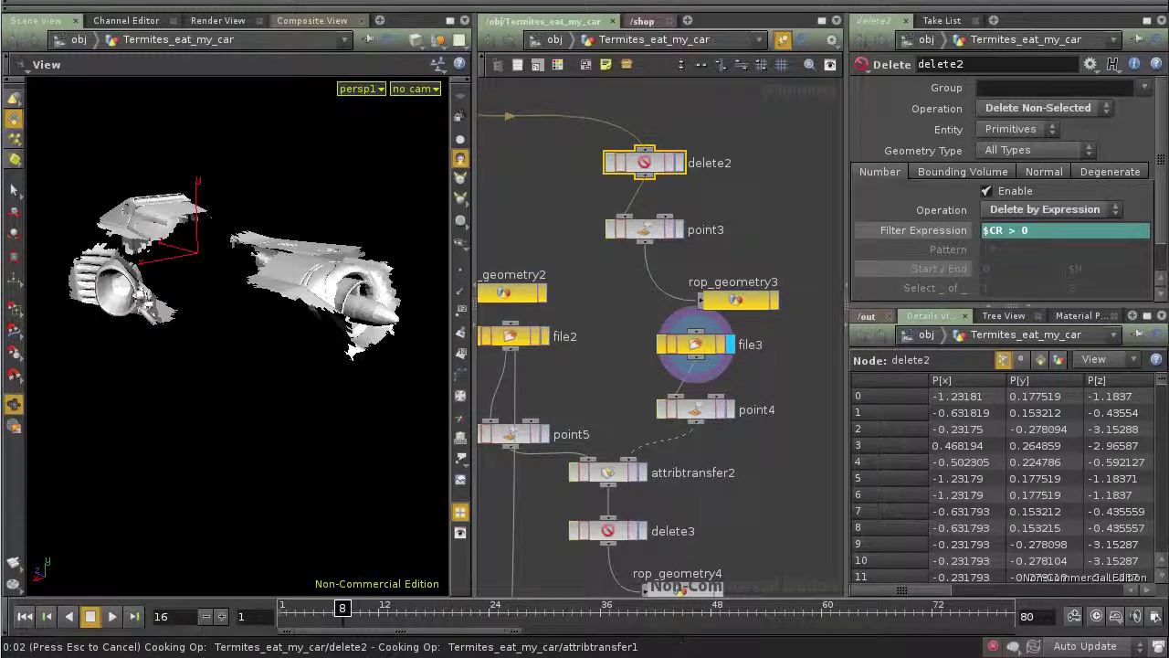
left_click(305, 607)
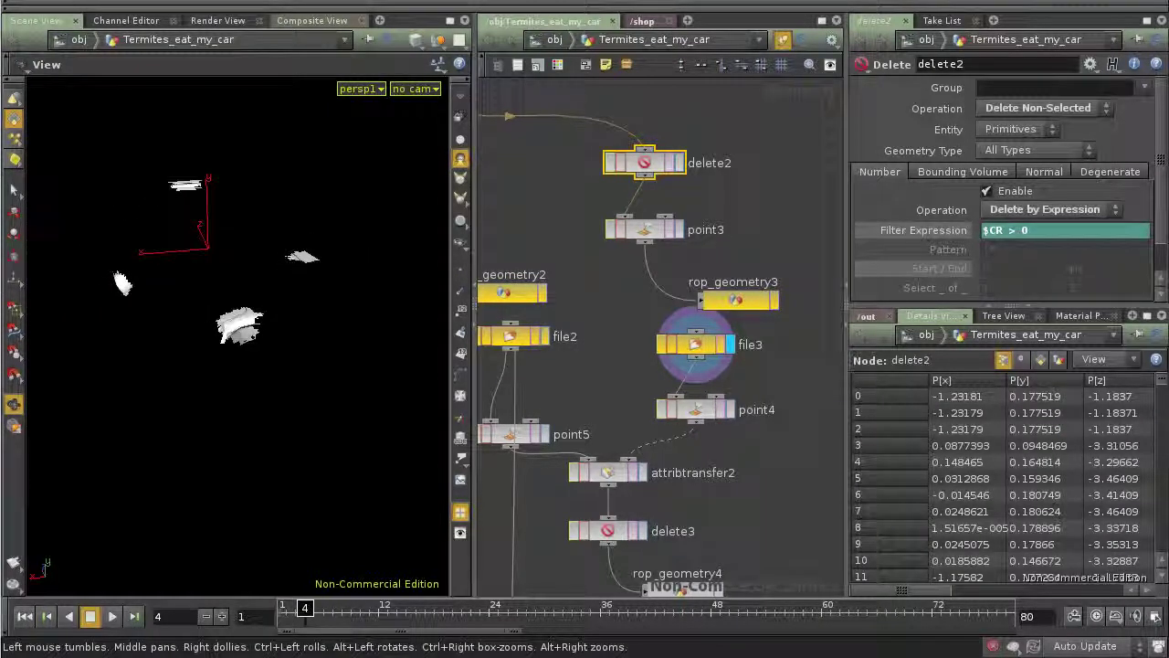
left_click_drag(233, 366, 288, 343)
Display the point5 node below file2 and show its colour parameters
middle_click_drag(590, 438, 672, 345)
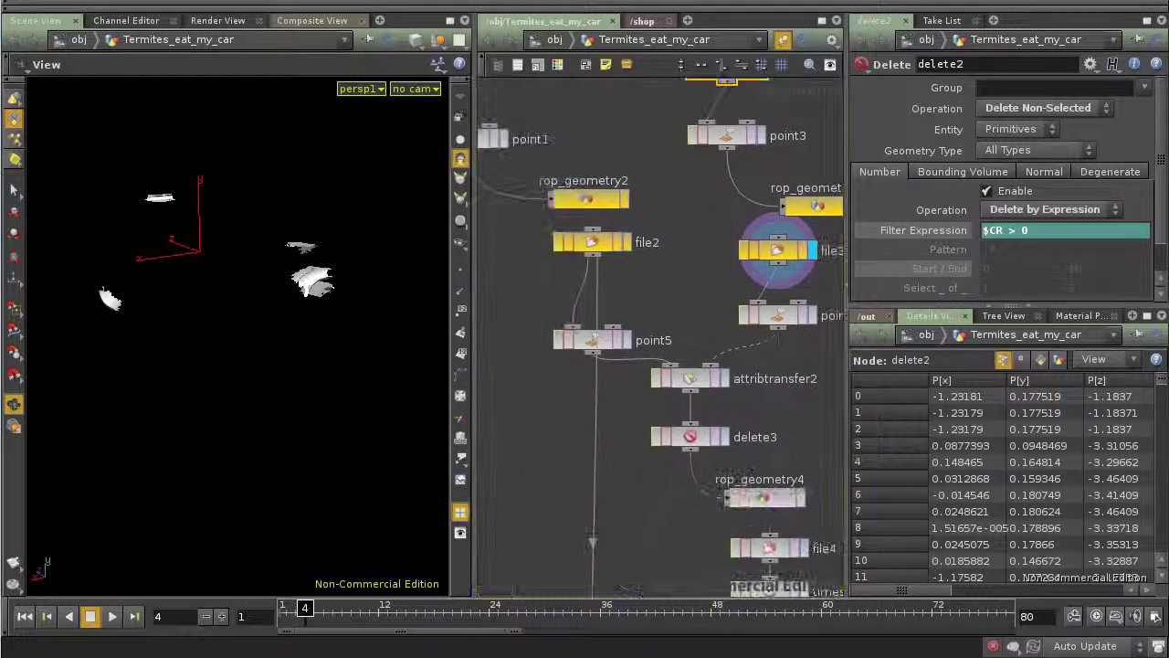
mouse_move(592, 357)
middle_mouse_down()
mouse_move(560, 320)
mouse_move(571, 366)
middle_mouse_up()
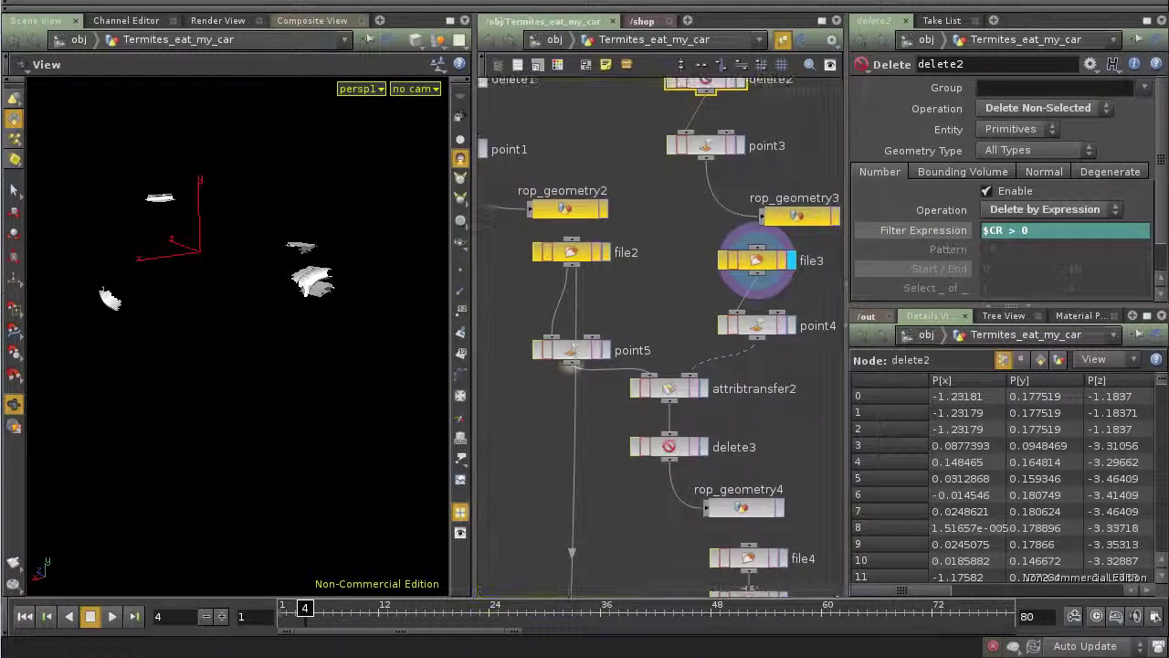
left_click(606, 350)
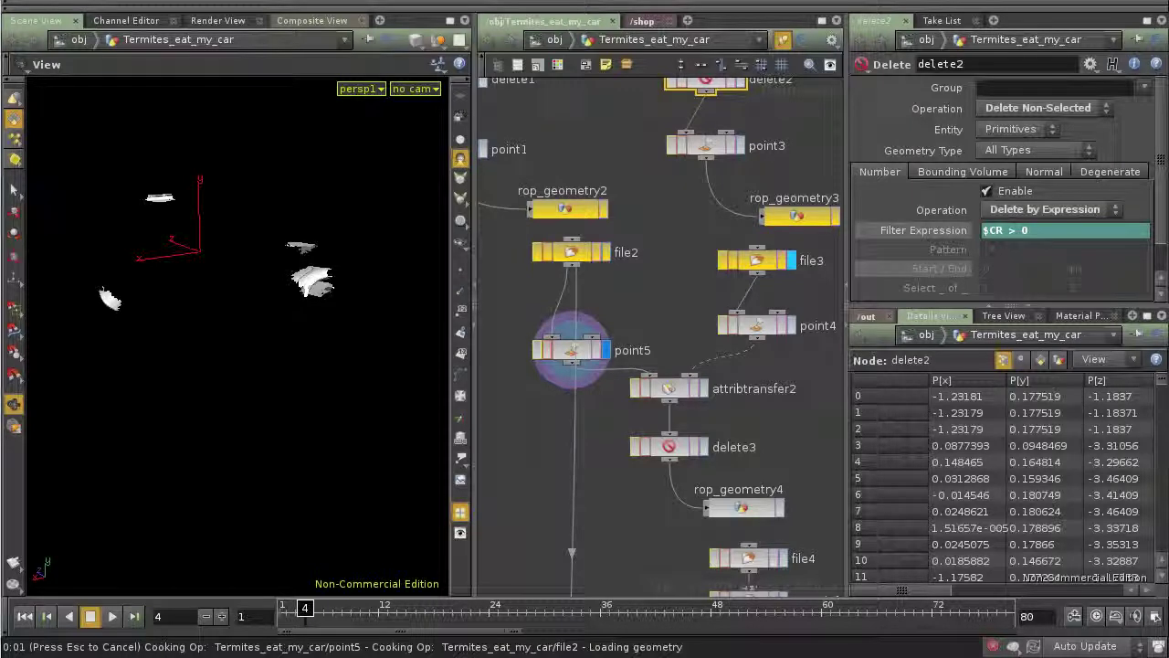
left_click(571, 350)
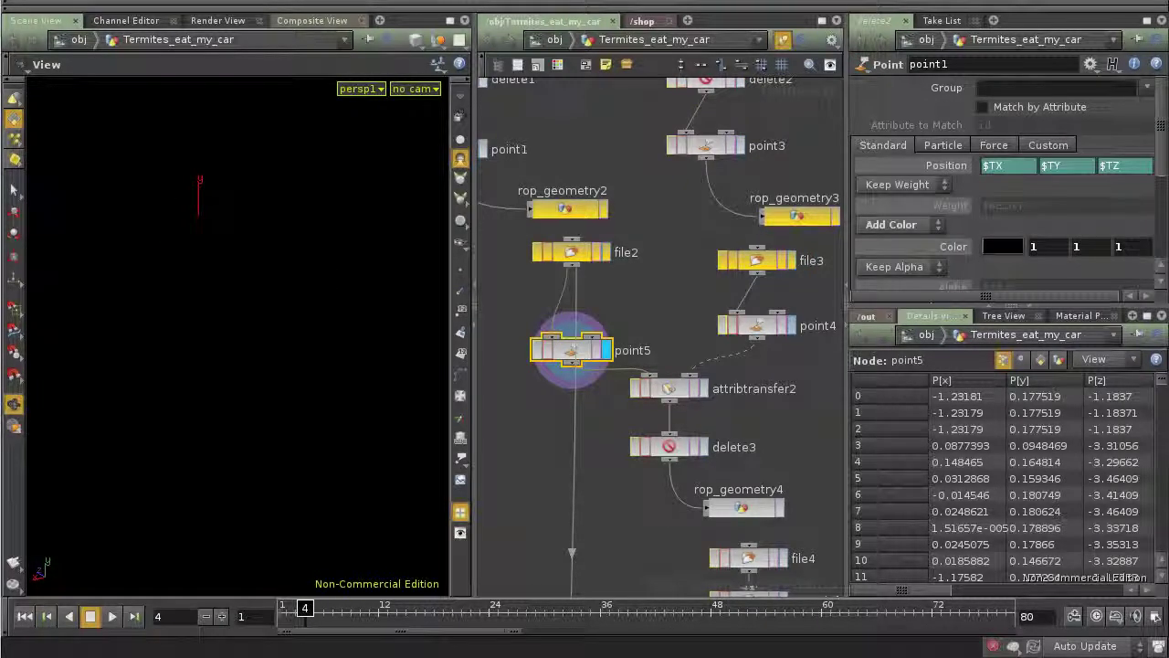
Display the point4 node and switch the viewport shading to Hidden Line Ghost
left_click(791, 326)
left_click(416, 40)
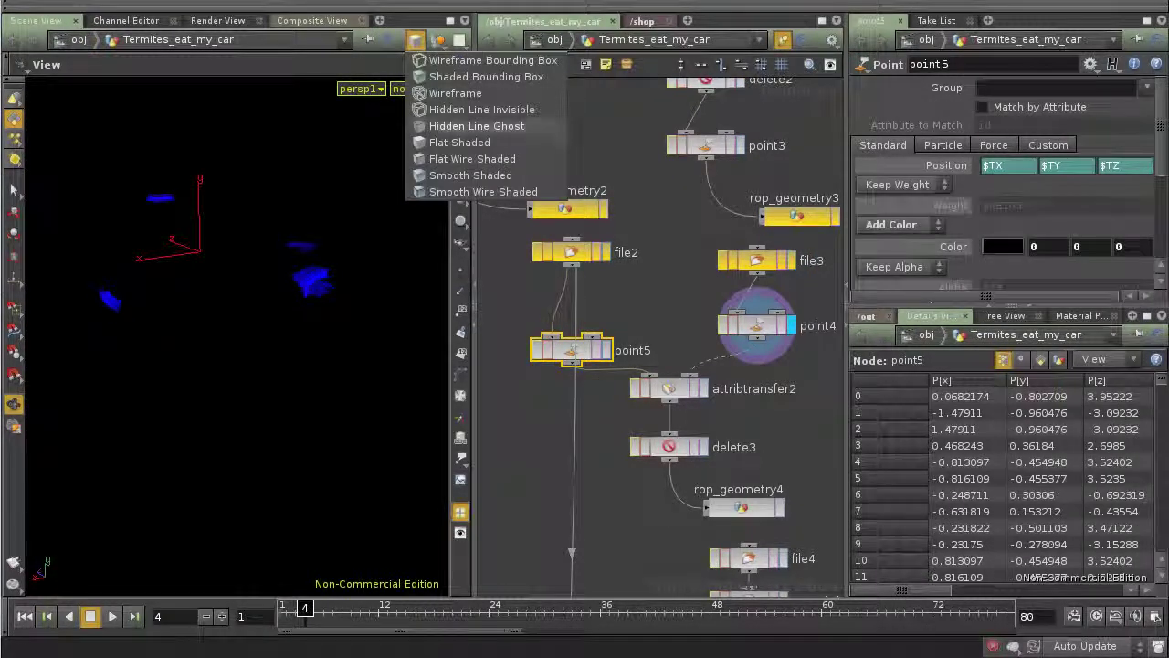
left_click(466, 123)
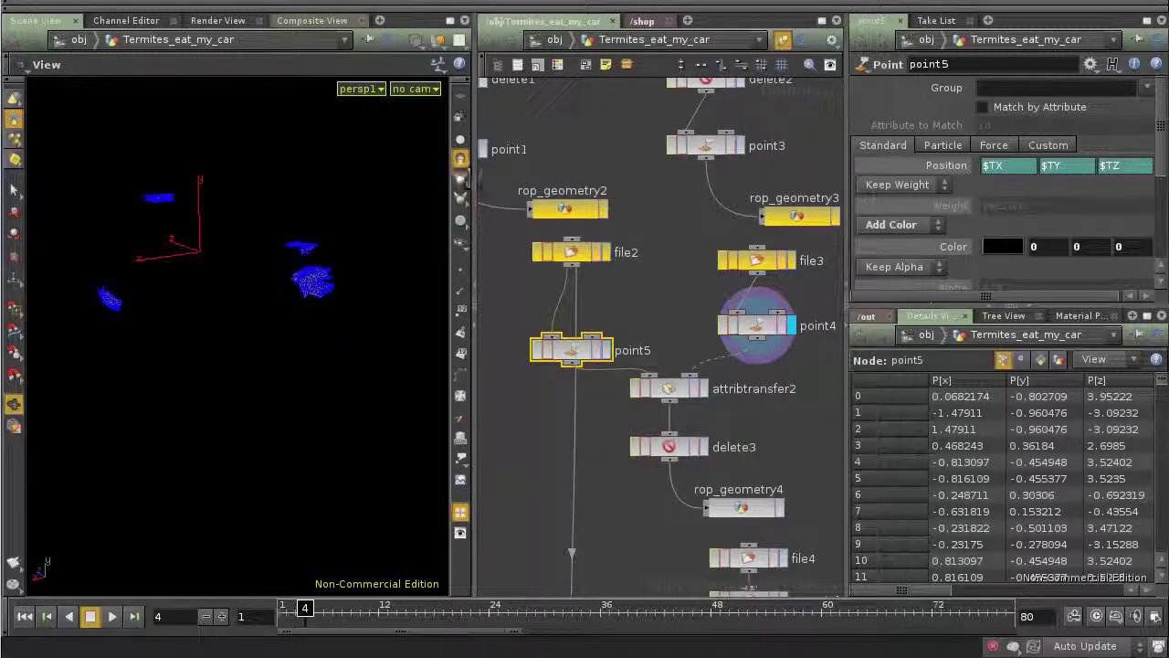
Display point5 at frame 16 and inspect its wireframe from a higher angle
left_click(607, 350)
left_click(415, 608)
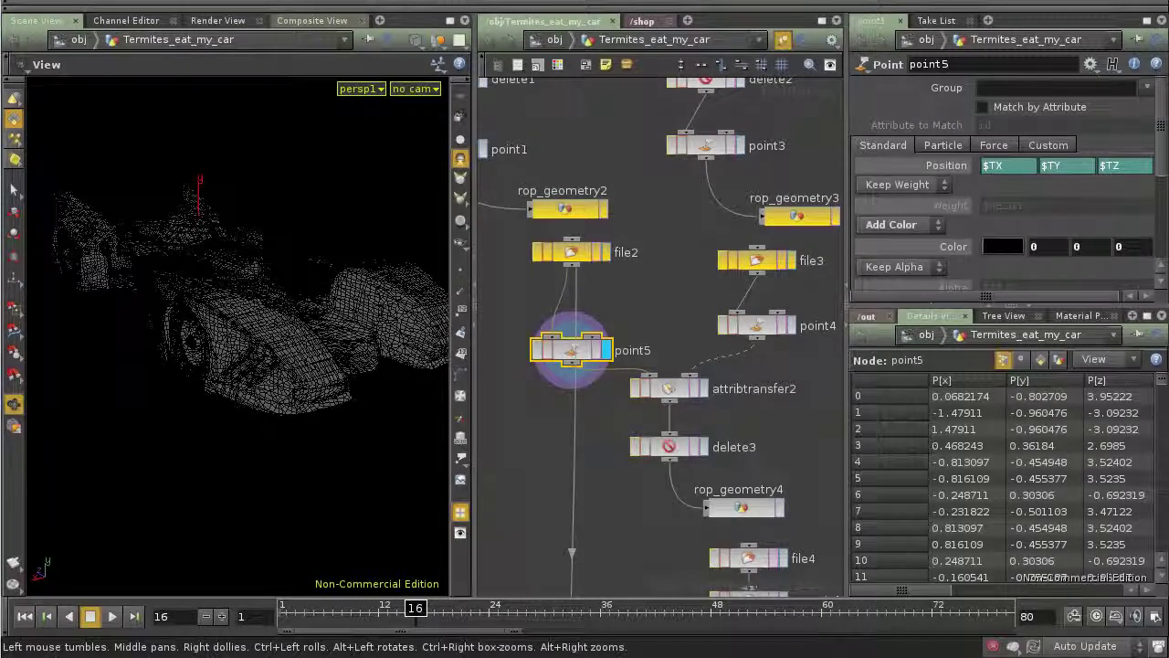
left_click_drag(240, 311, 243, 388)
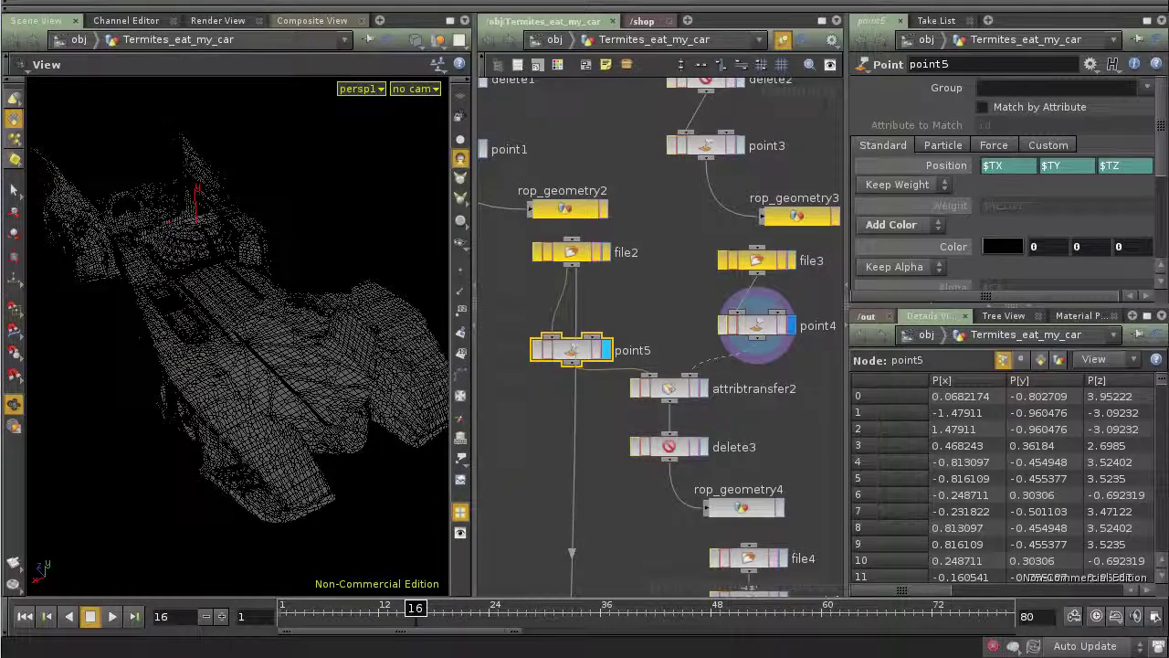
Display point4 for comparison, then move attribtransfer2 slightly closer to delete3 and display it instead
left_click(791, 325)
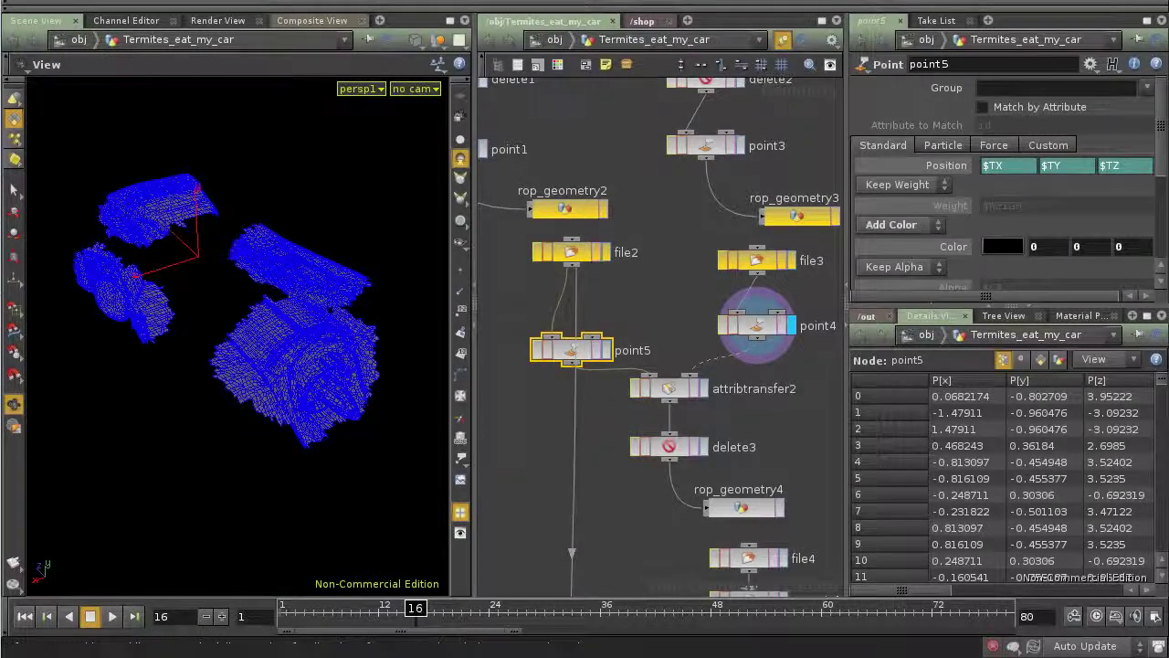
left_click_drag(676, 388, 676, 397)
left_click(704, 397)
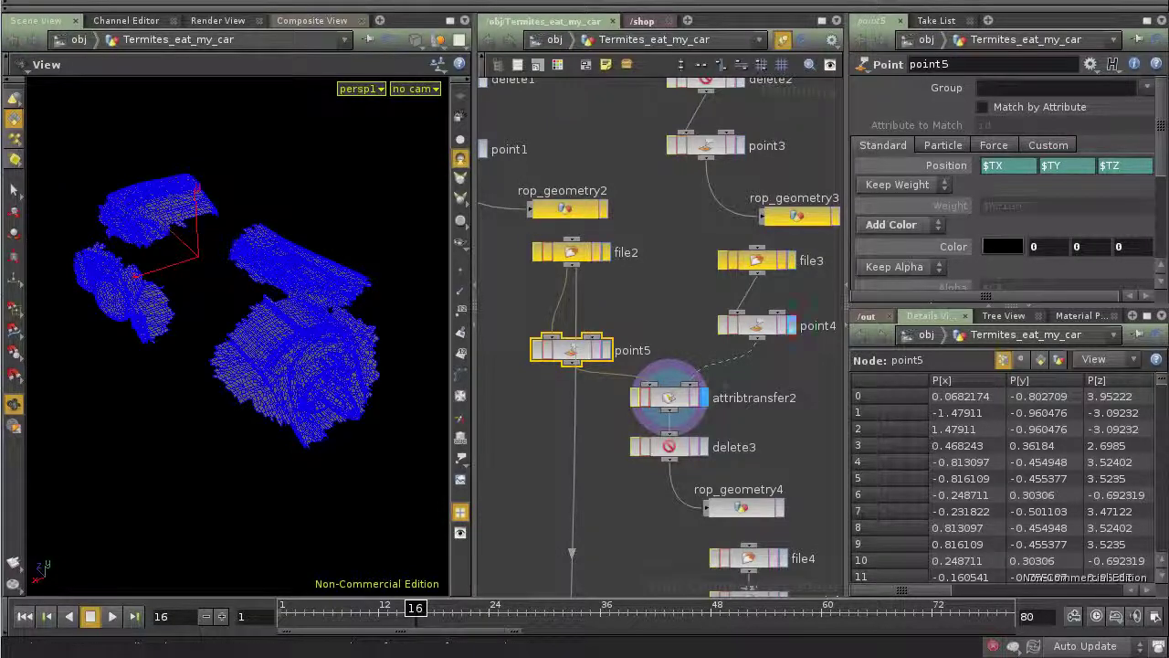
Review the upstream divide1, attribtransfer1, delete1 and point1 branch, and return to the attribtransfer2 section of the network
middle_click_drag(612, 201, 711, 476)
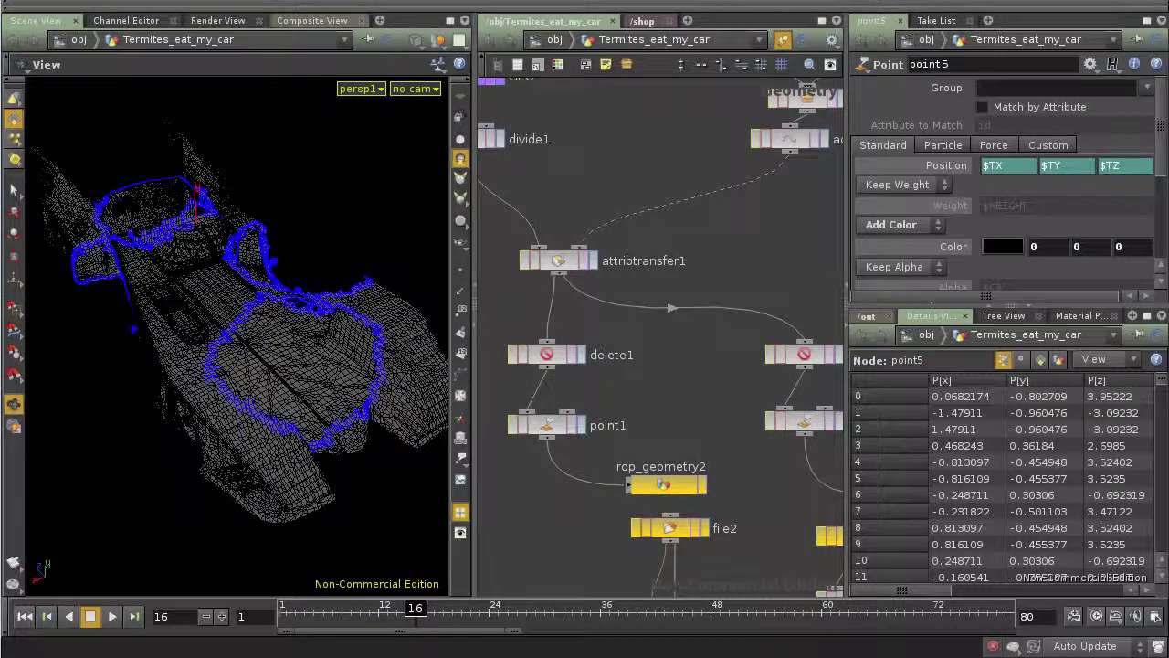
middle_click_drag(667, 238, 654, 400)
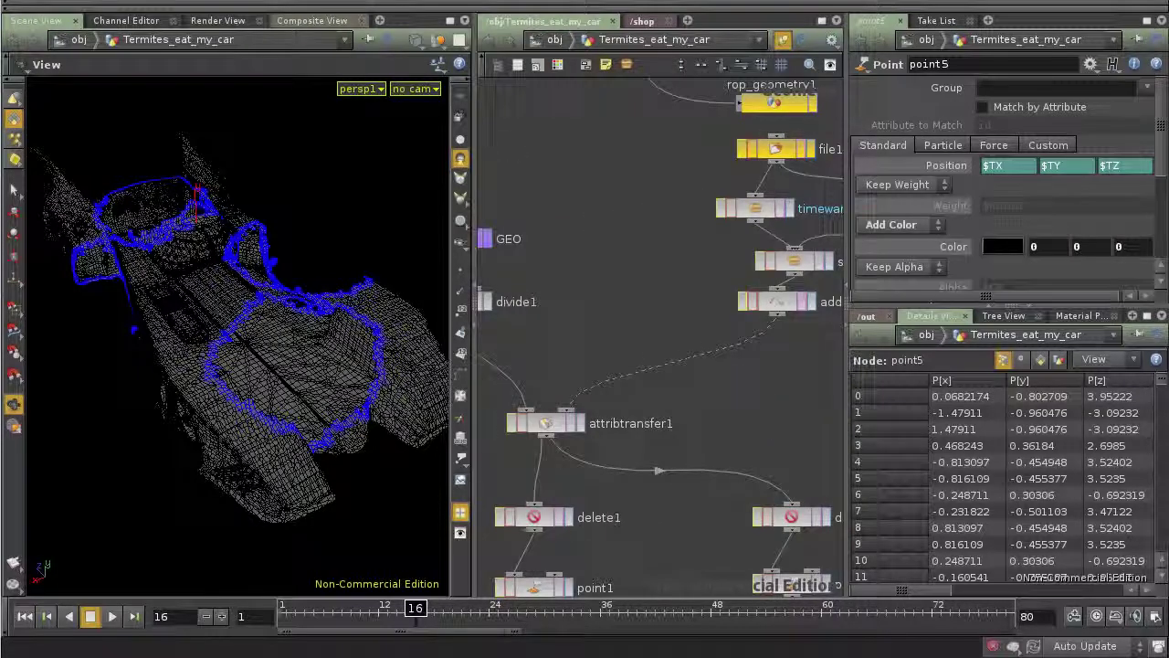
middle_click_drag(594, 457, 692, 364)
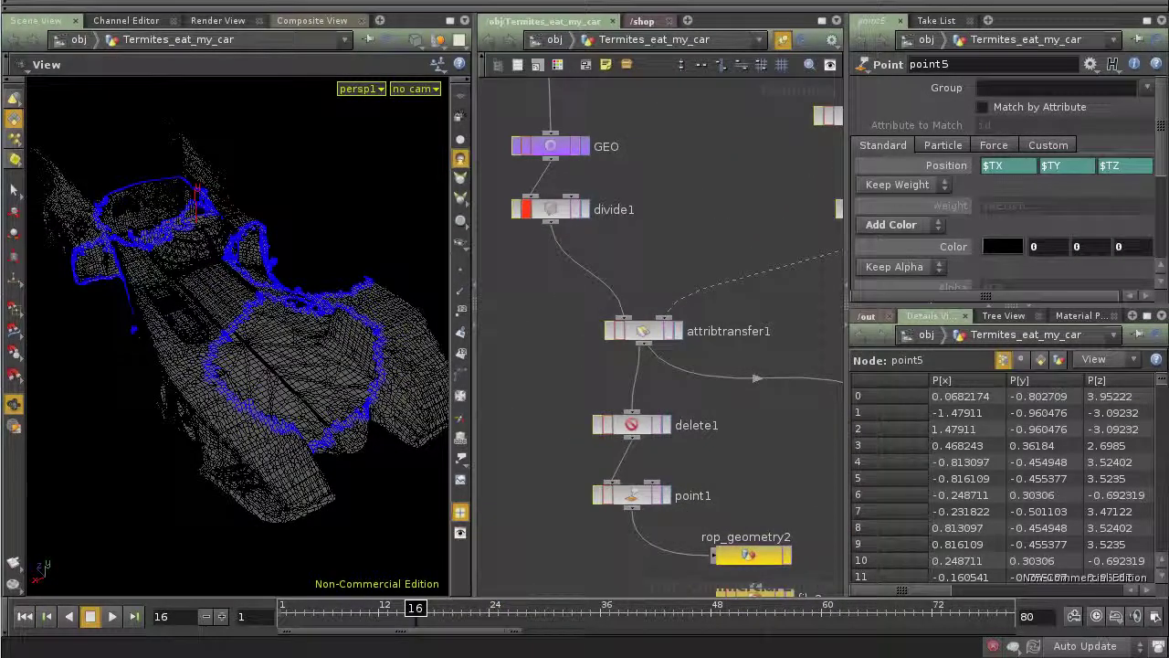
middle_click_drag(712, 485, 562, 209)
middle_click_drag(676, 494, 622, 297)
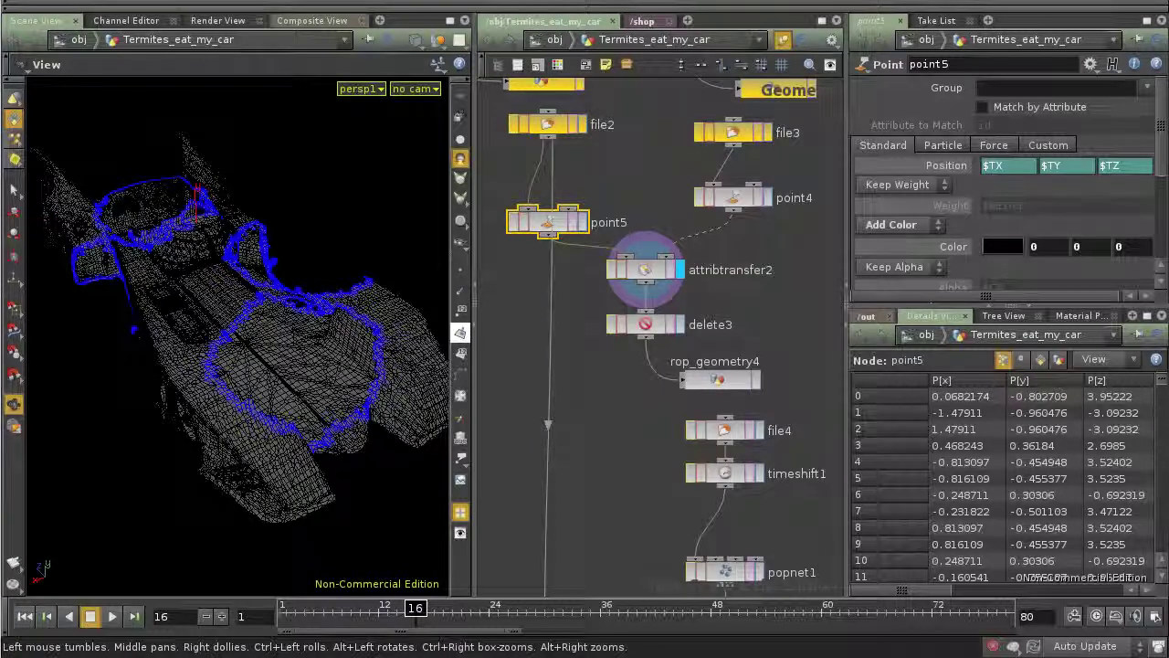
Show attribtransfer2's parameters and inspect the blue-coloured edge faces on the car wireframe close up
scroll(237, 337, "up", 5)
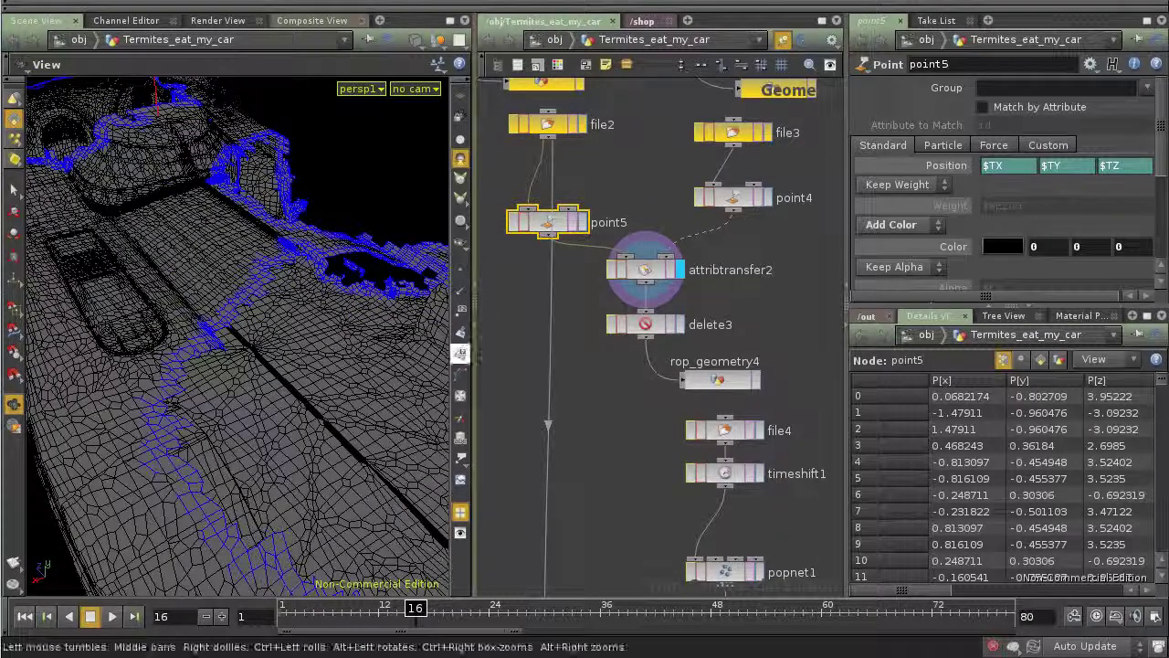
left_click_drag(237, 338, 188, 284)
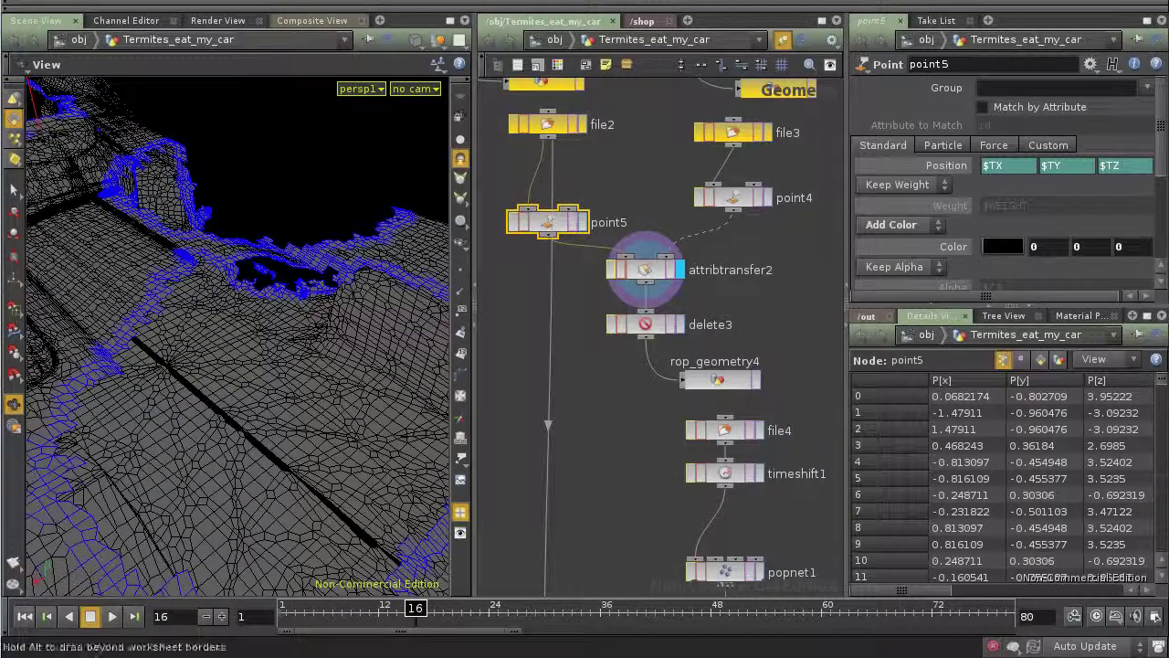
left_click(645, 269)
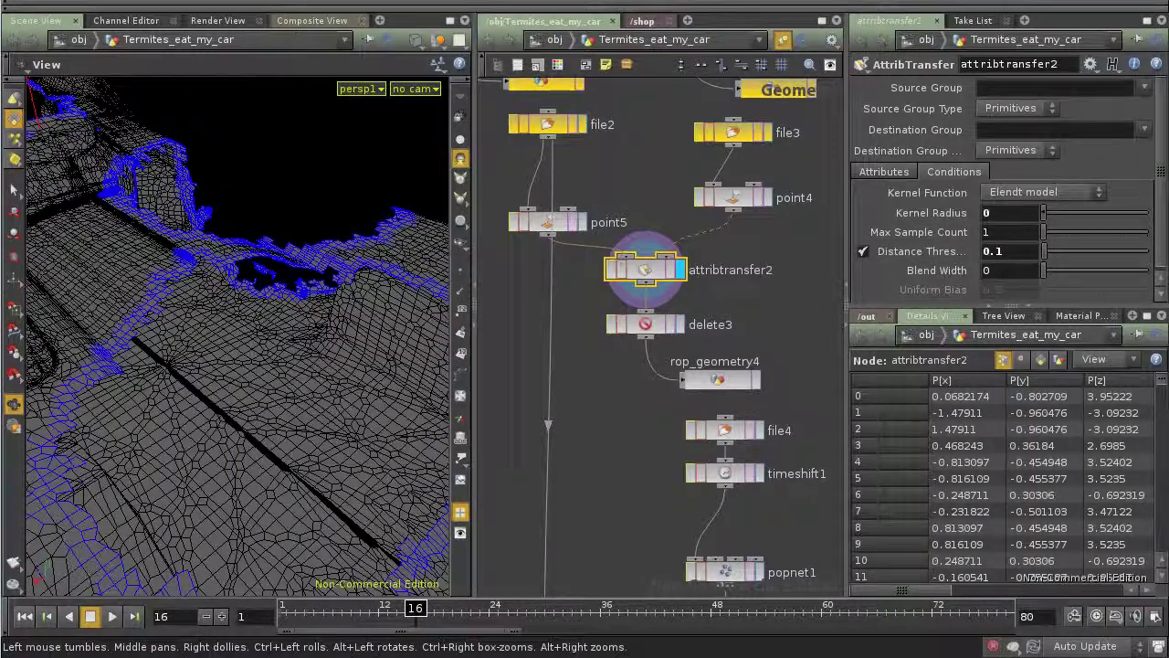
right_click_drag(274, 365, 237, 274)
left_click_drag(237, 274, 274, 284)
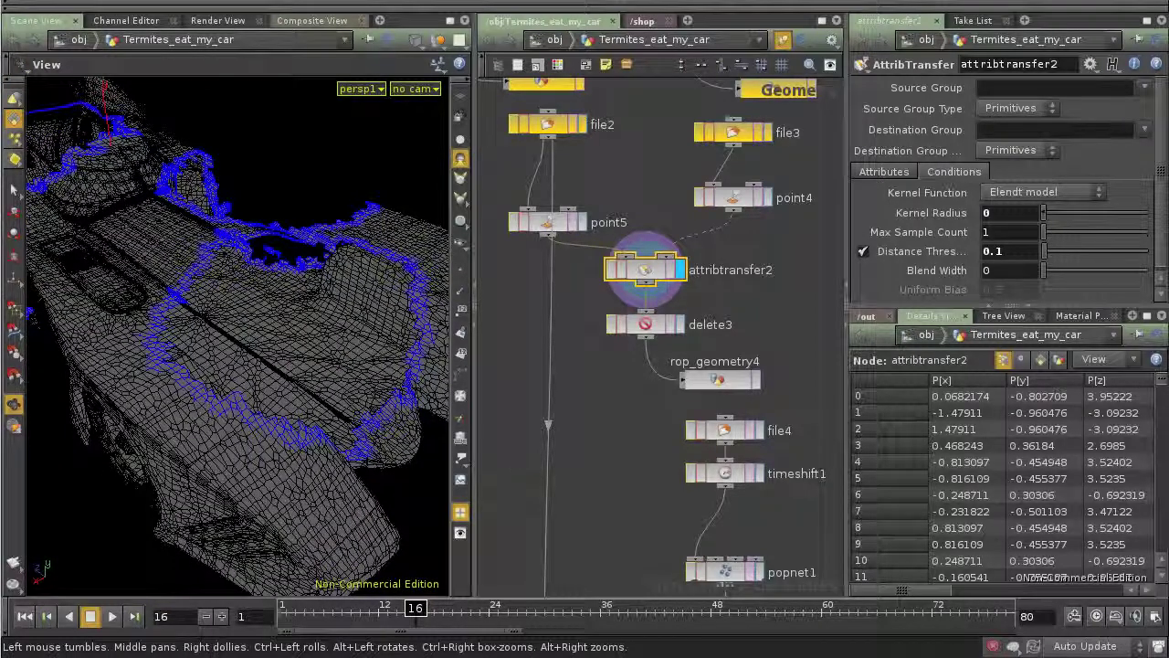
left_click_drag(238, 338, 224, 374)
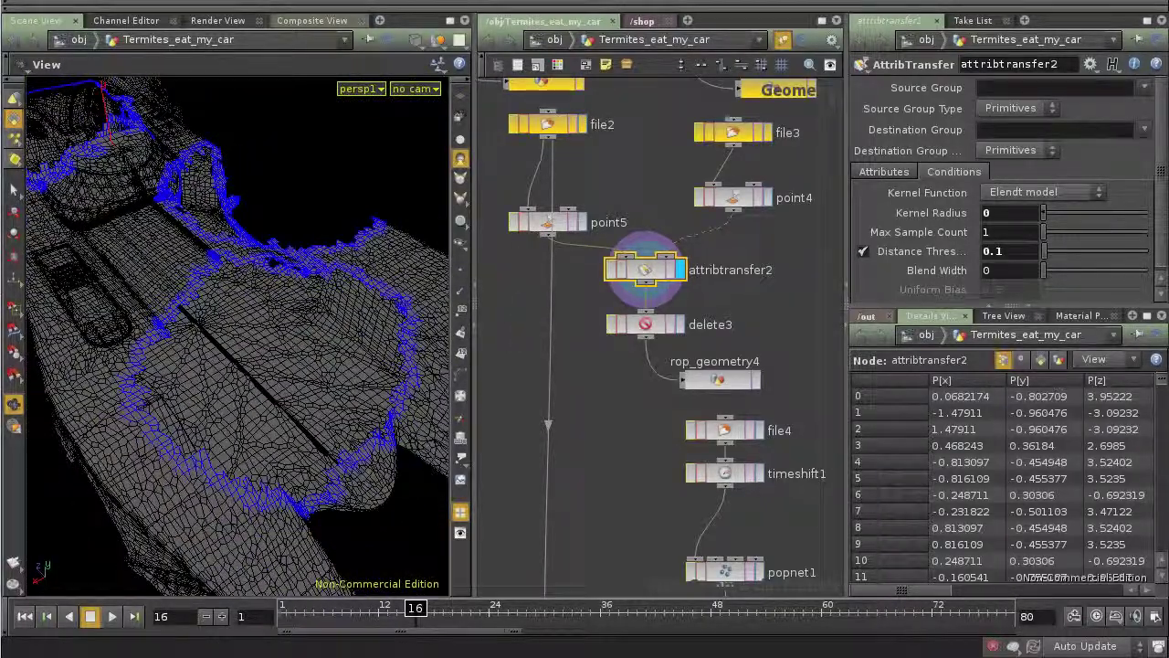
Display delete3 to inspect the isolated edge faces, and display file4, moving it slightly closer to rop_geometry4
left_click(681, 324)
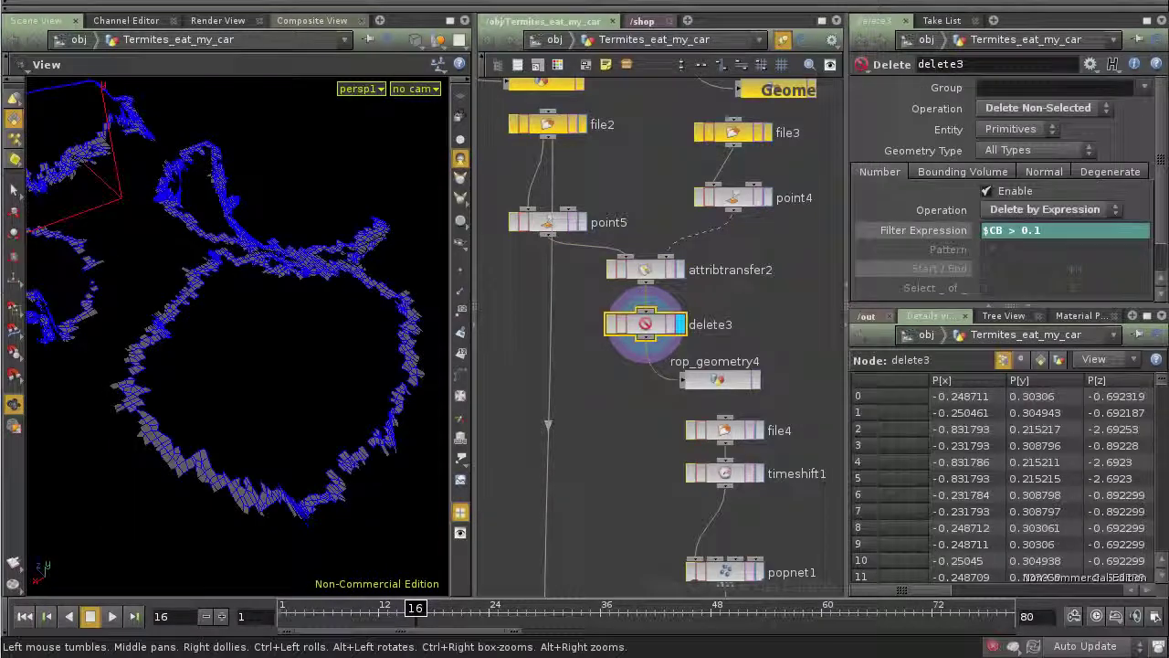
left_click_drag(238, 338, 320, 260)
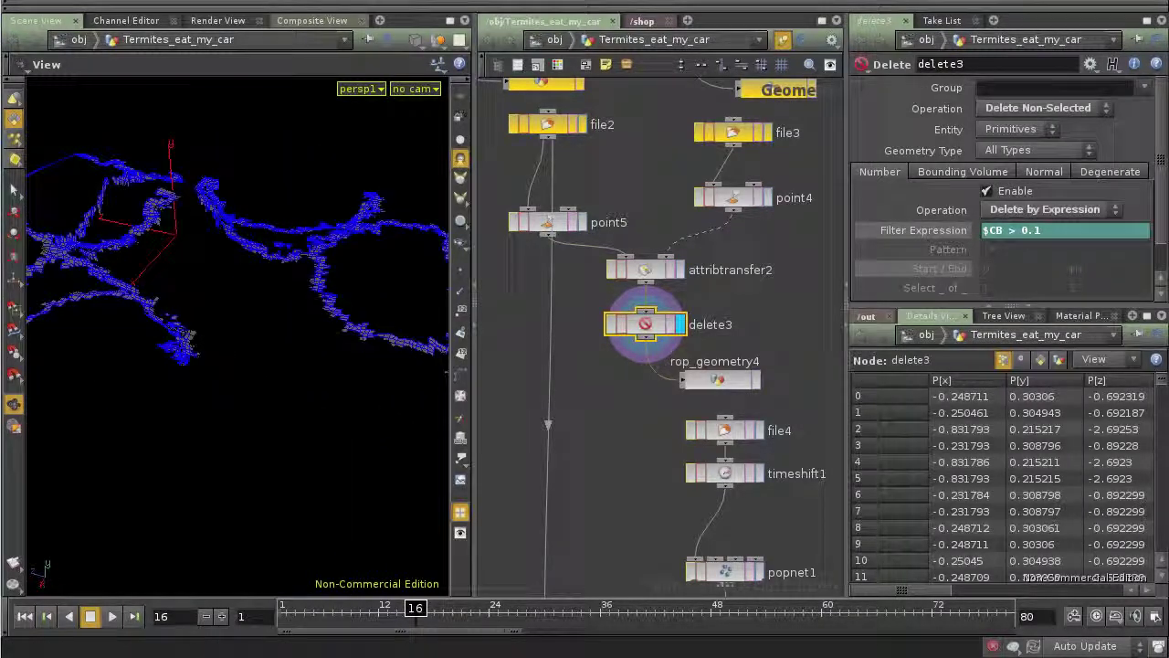
left_click(760, 431)
mouse_move(726, 430)
left_mouse_down()
mouse_move(726, 405)
mouse_move(725, 420)
left_mouse_up()
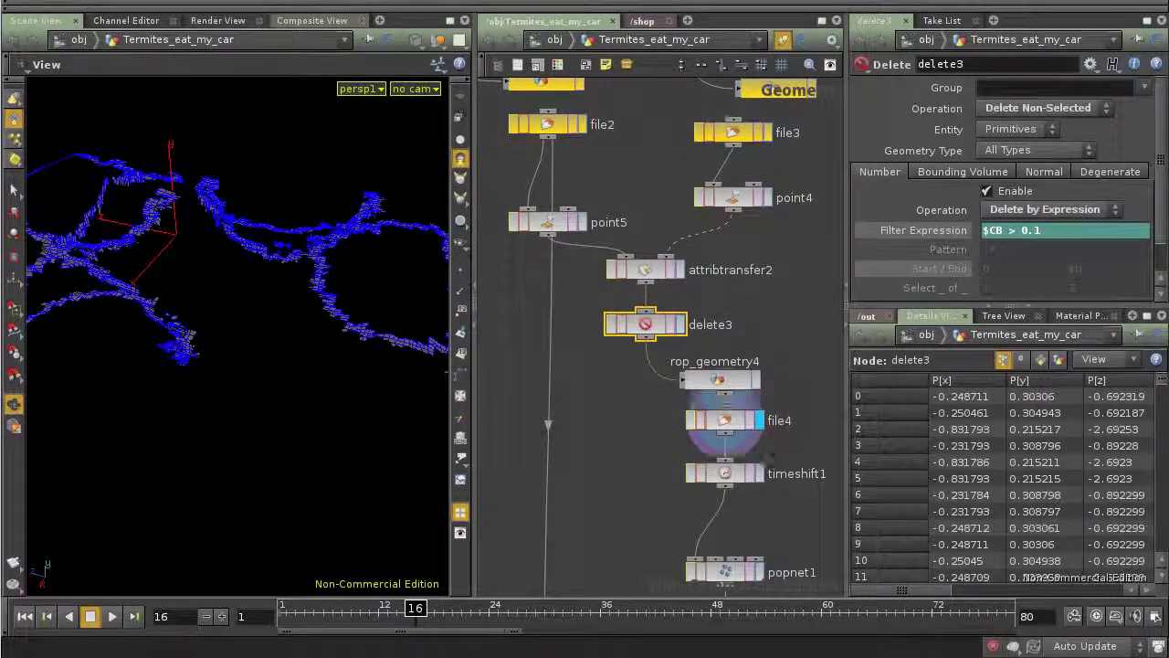
Colour the rop_geometry4 and file4 nodes yellow
left_click_drag(793, 365, 713, 430)
key("c")
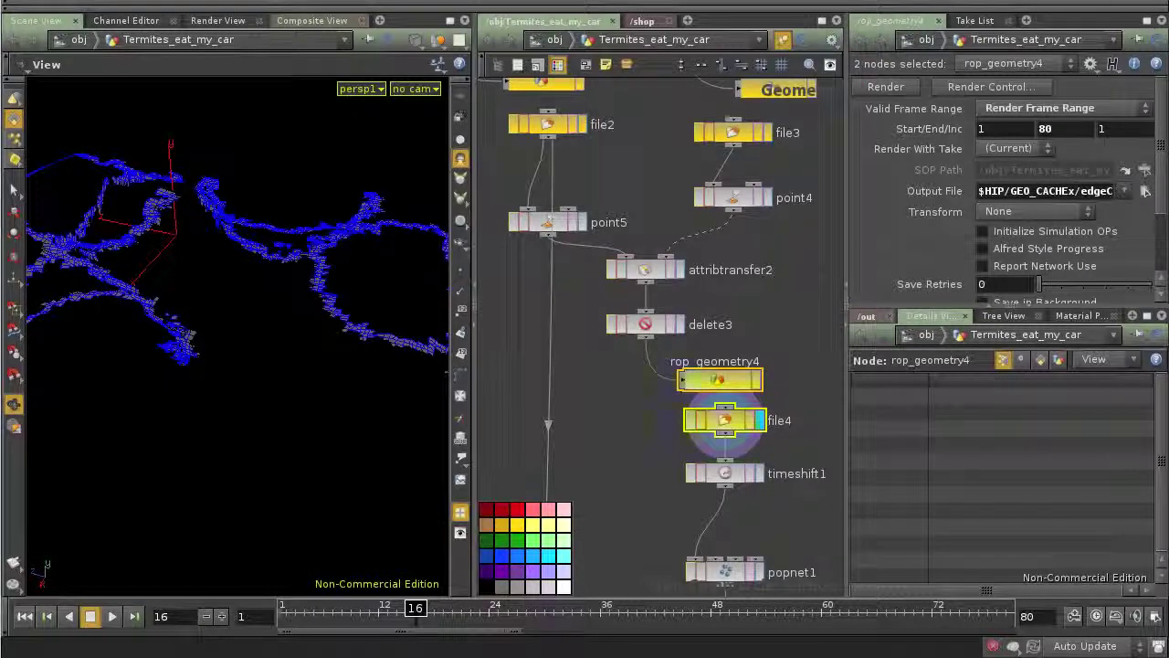
left_click(720, 379)
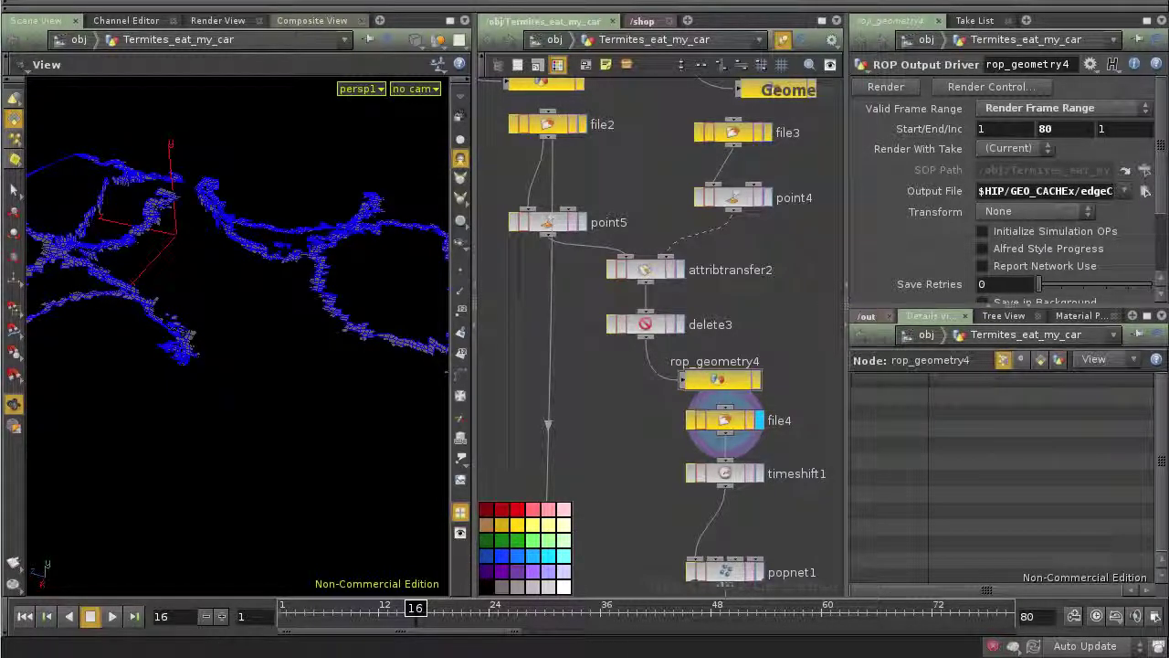
key("c")
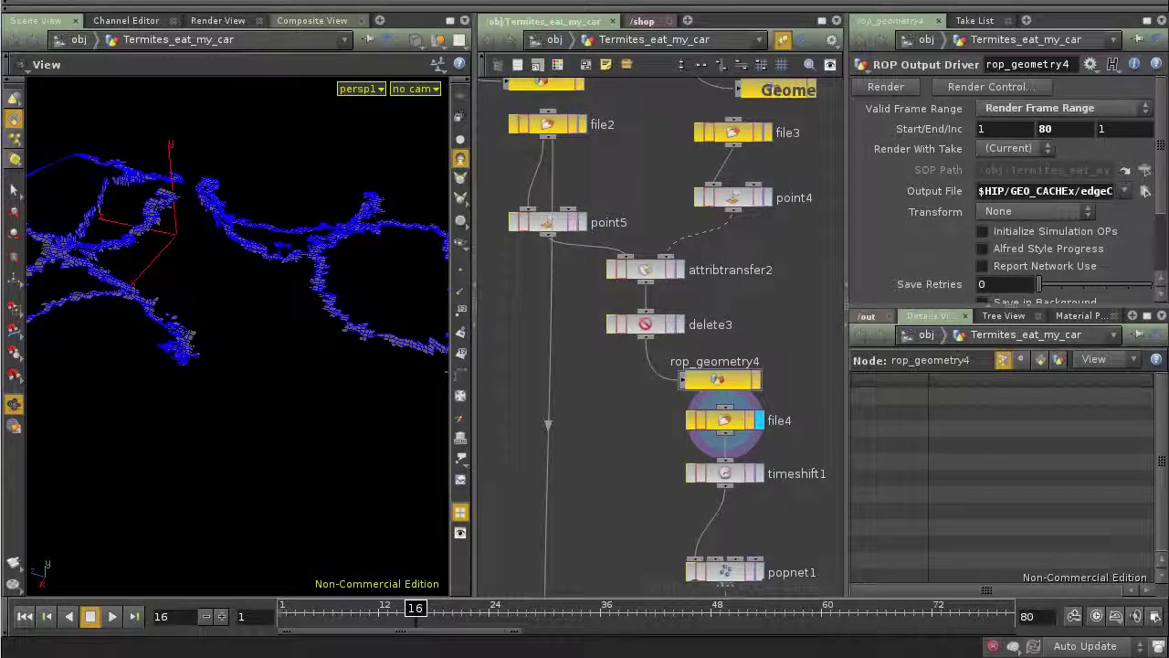
Go to frame 13 and inspect the cached edge geometry loaded by file4
left_click_drag(415, 610, 389, 609)
left_click_drag(219, 366, 260, 352)
middle_click_drag(777, 503, 750, 394)
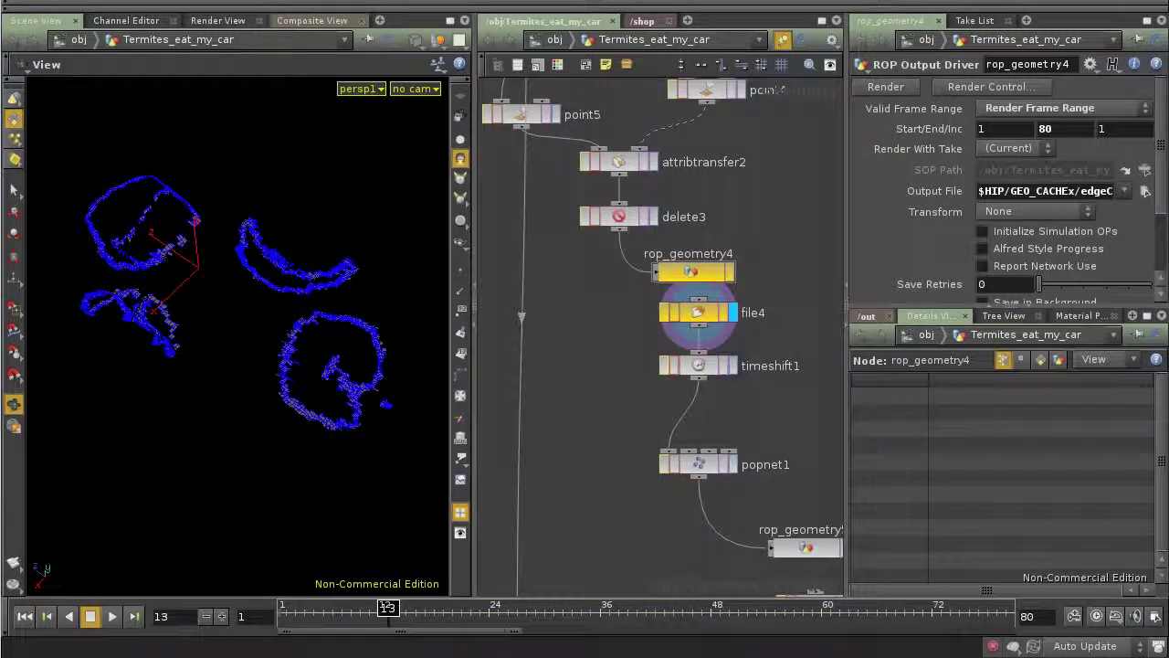
Display timeshift1, show its parameters and advance the timeline to frame 14
left_click(733, 366)
left_click(699, 365)
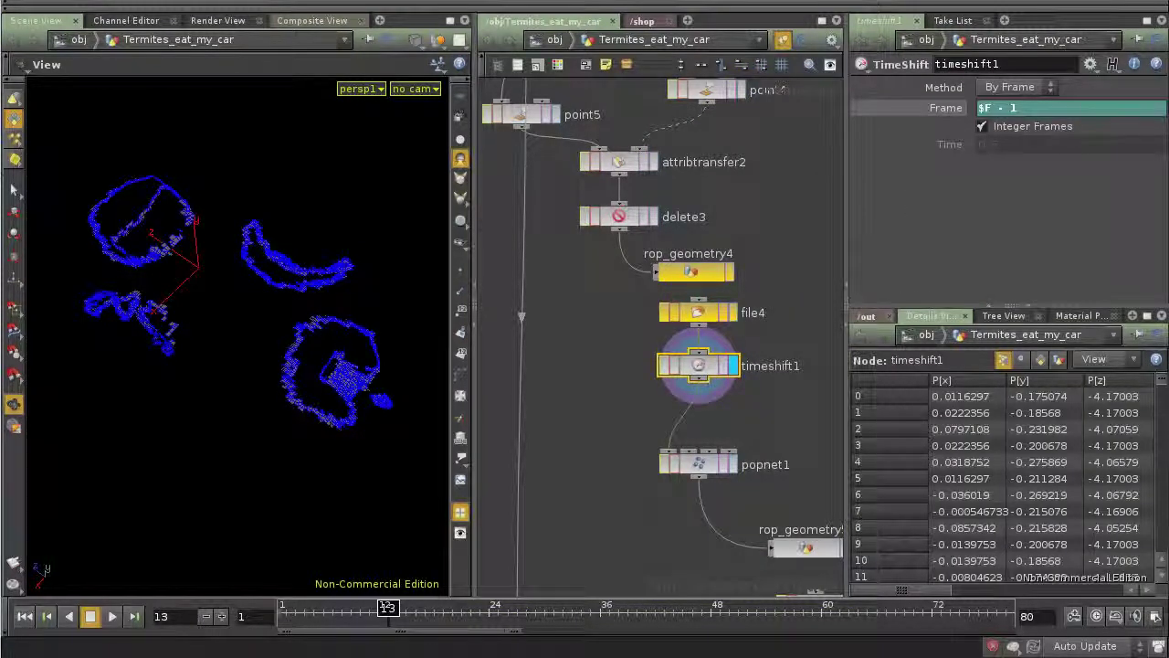
mouse_move(388, 610)
left_mouse_down()
mouse_move(284, 610)
mouse_move(396, 610)
left_mouse_up()
Add a Merge node beside timeshift1, connect point5 and timeshift1 to it, and display it
middle_click_drag(585, 365, 651, 393)
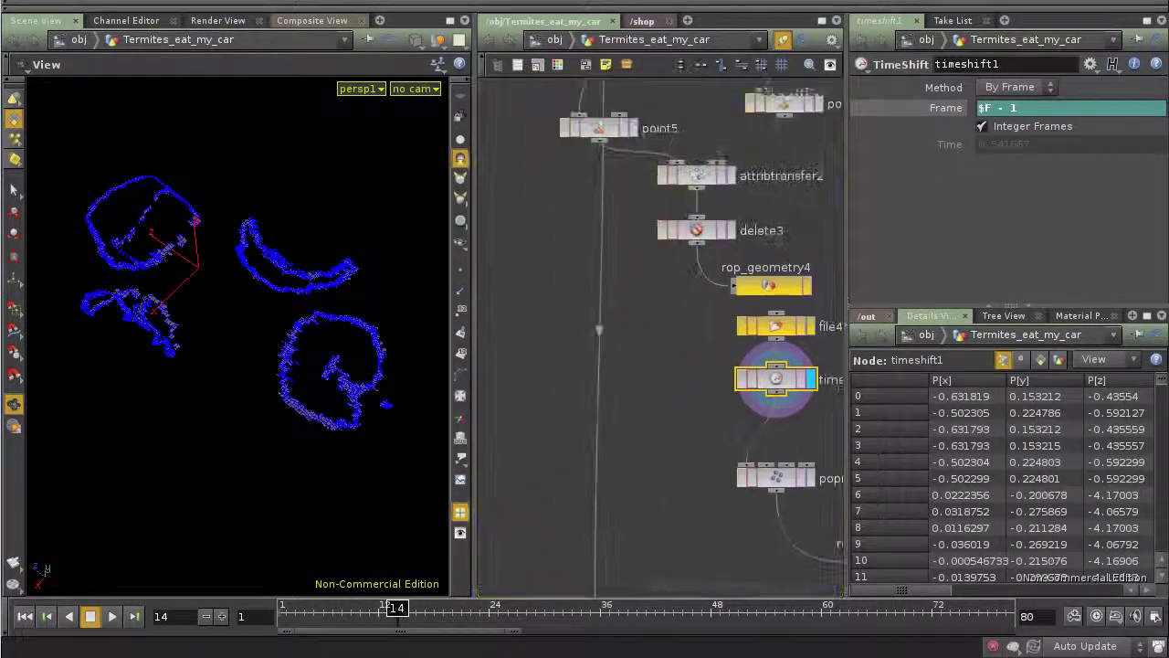
key("Tab")
type("merge")
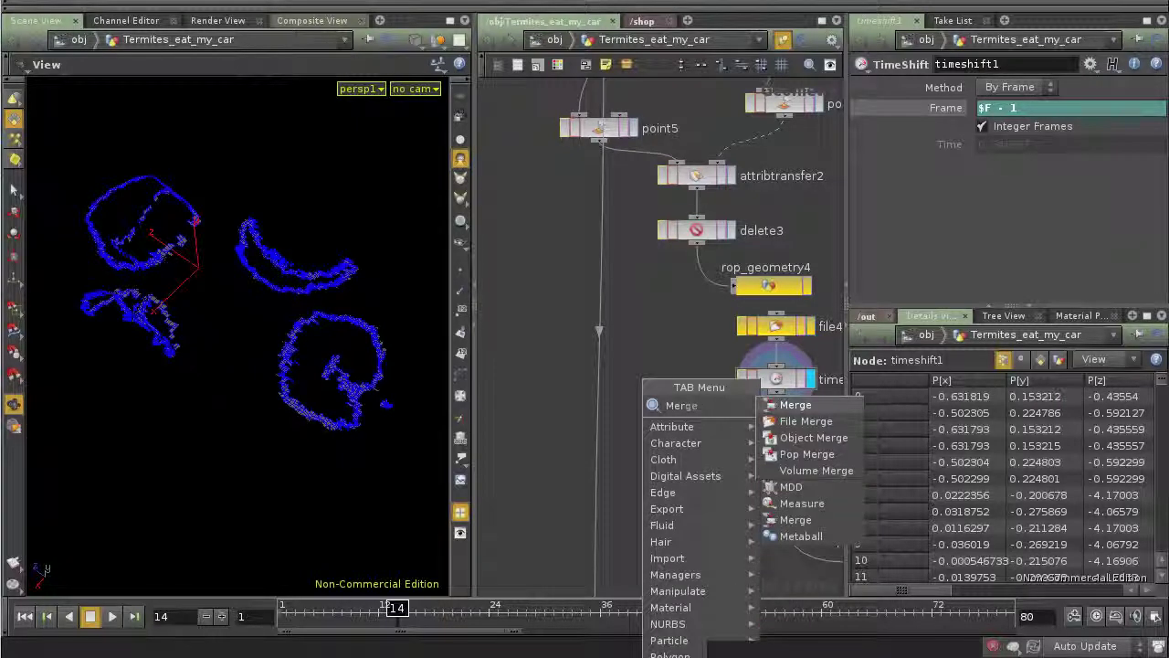
key("Return")
left_click(665, 416)
left_click(600, 142)
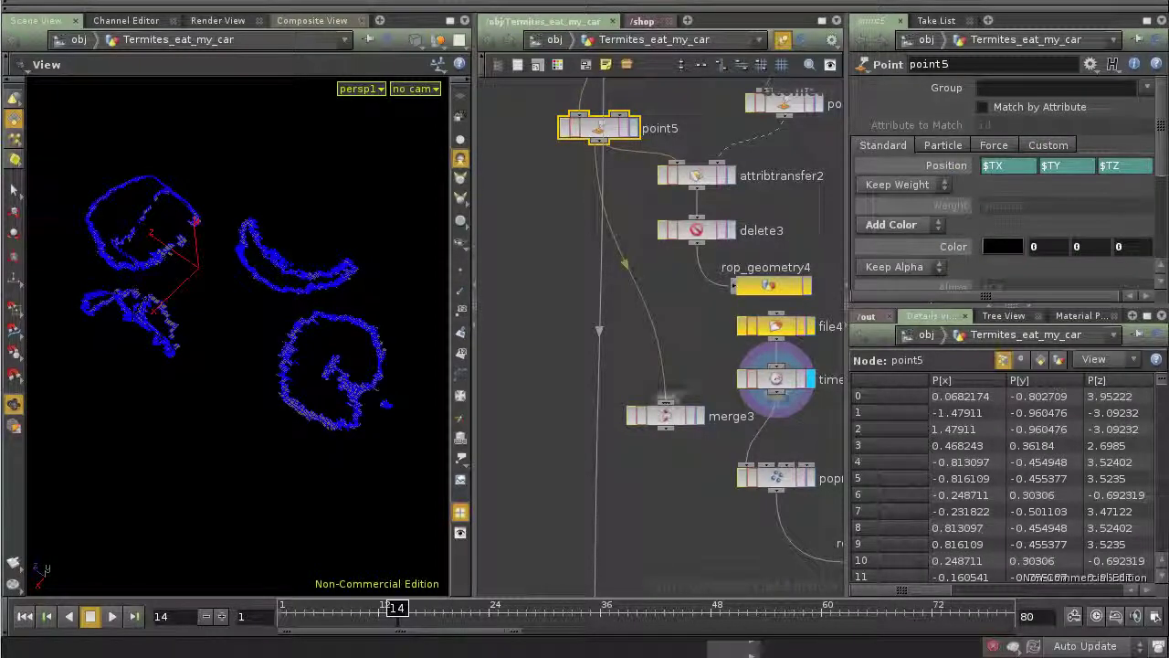
left_click(665, 416)
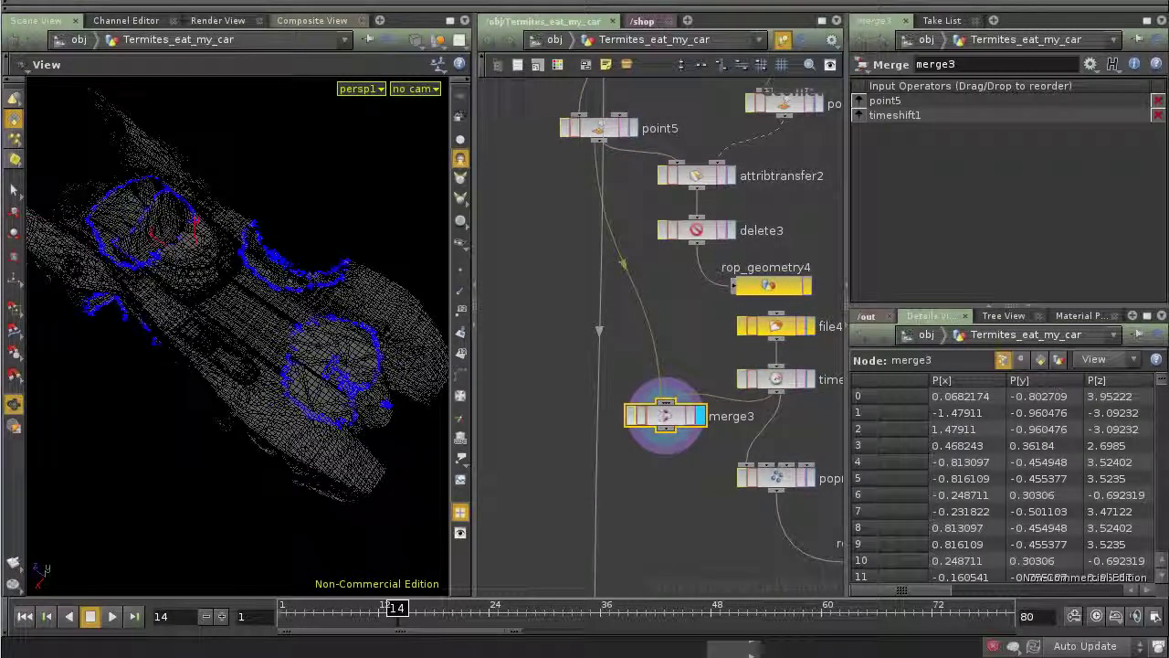
Inspect the merged car and edge wireframe close up, comparing it with timeshift1 bypassed, and delete merge3
right_click_drag(229, 338, 306, 374)
middle_click_drag(306, 374, 169, 315)
right_click_drag(169, 315, 246, 357)
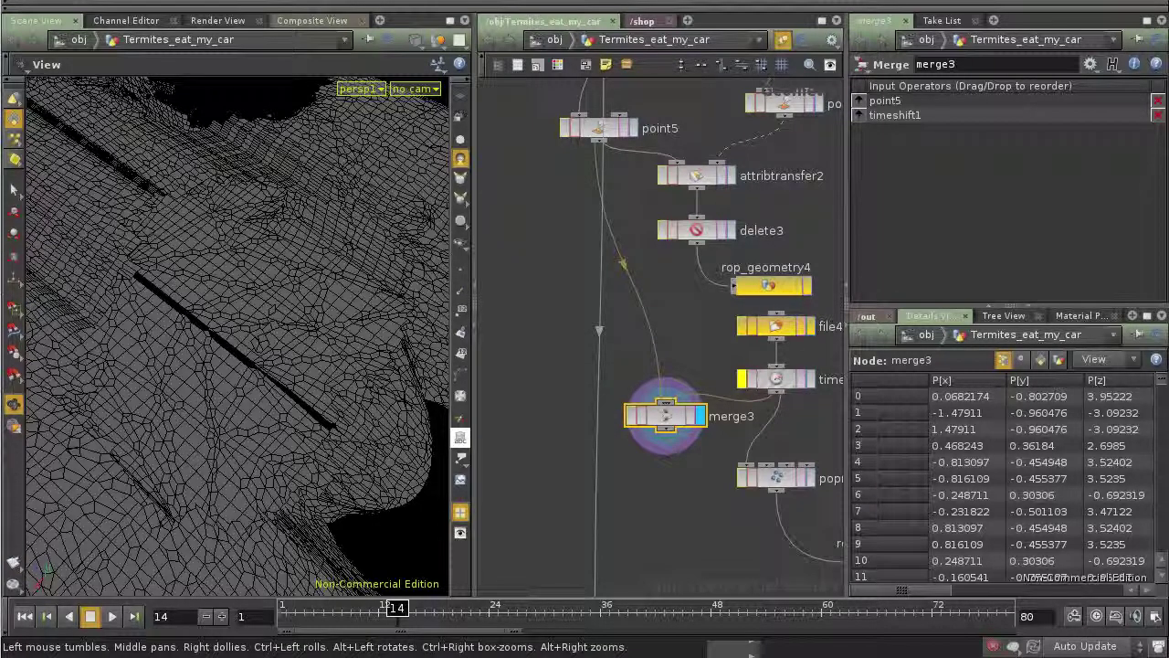
left_click_drag(301, 366, 265, 343)
left_click(741, 380)
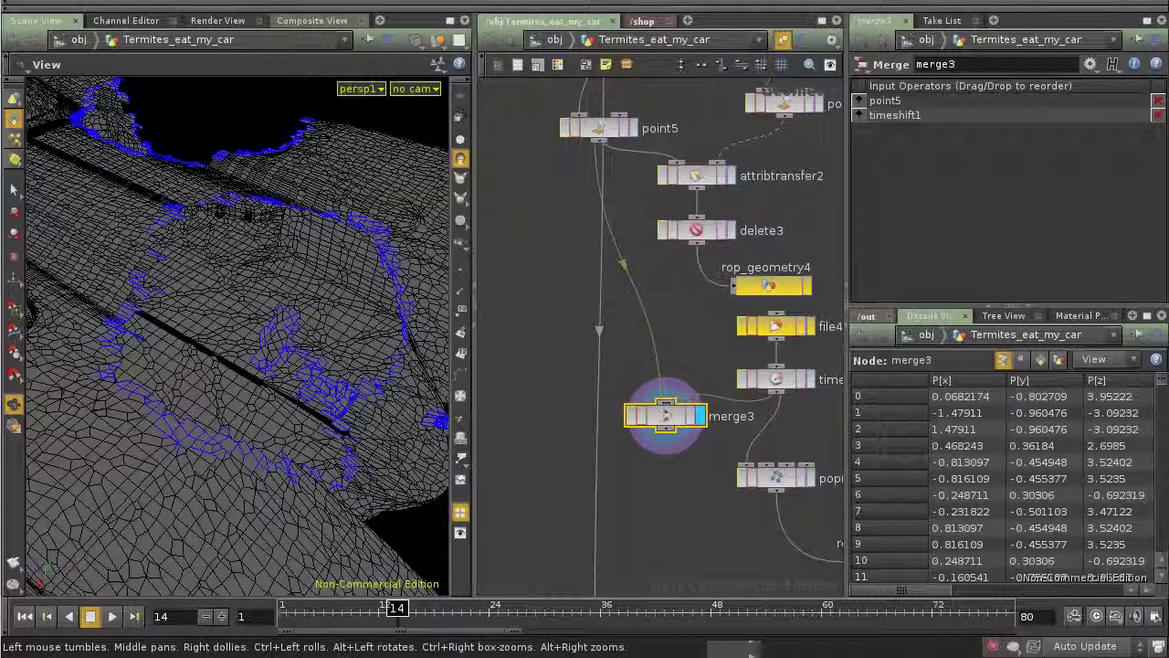
key("Delete")
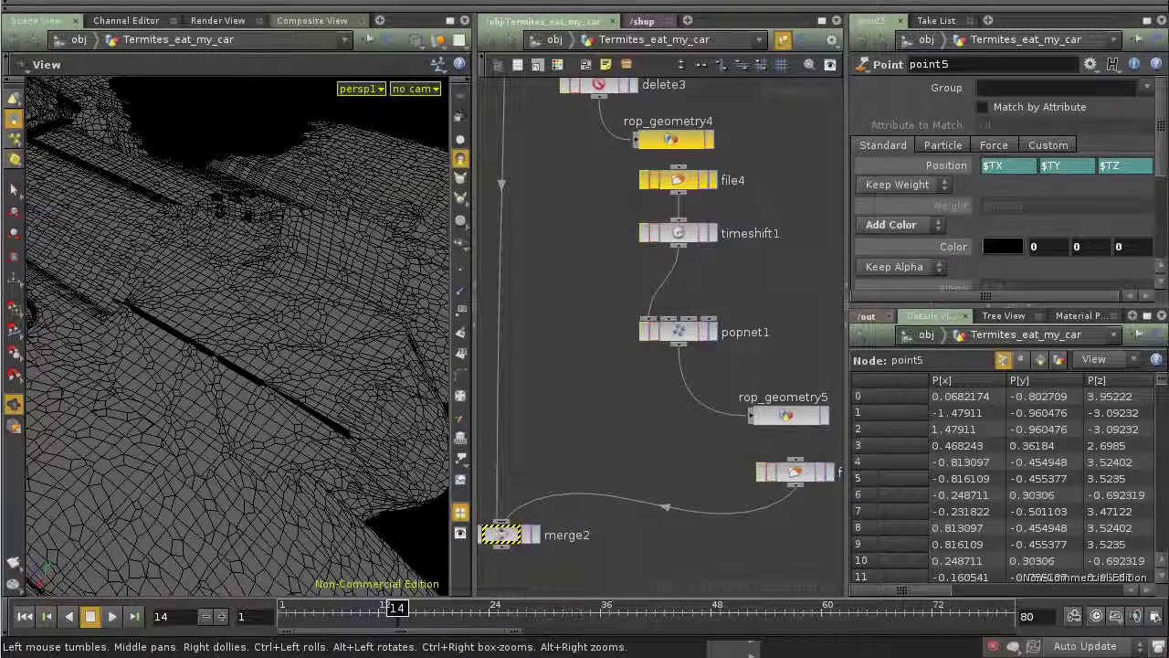
Move popnet1 slightly closer to timeshift1 and display timeshift1, viewing the whole edge geometry
left_click_drag(679, 332, 678, 326)
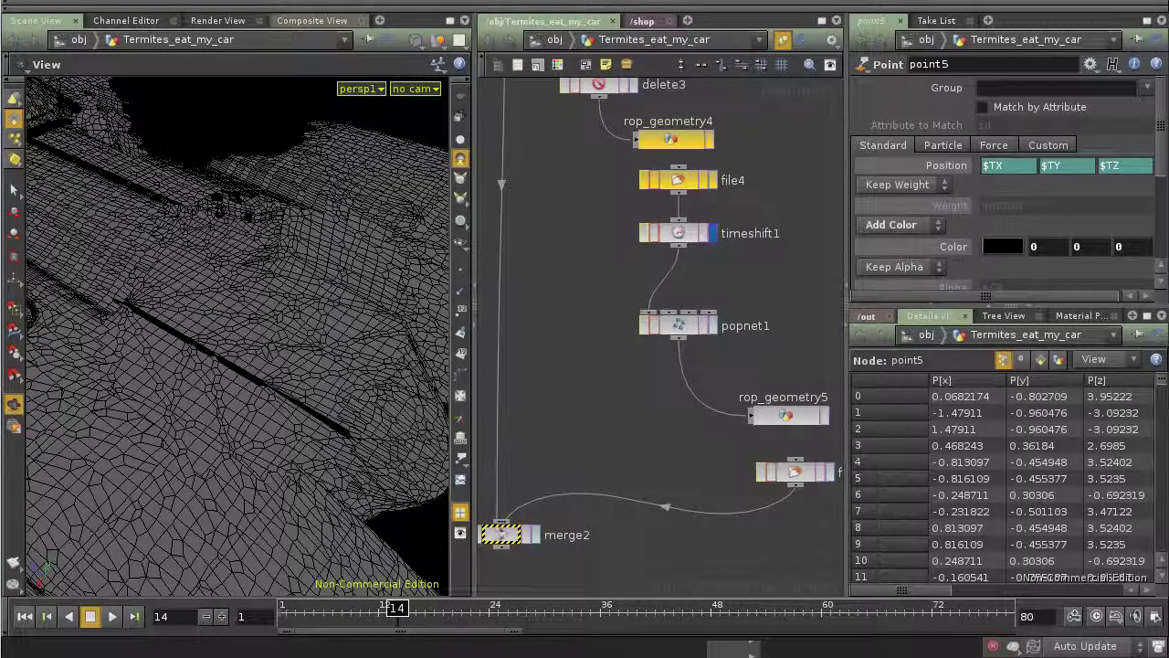
left_click(713, 233)
scroll(237, 336, "down", 5)
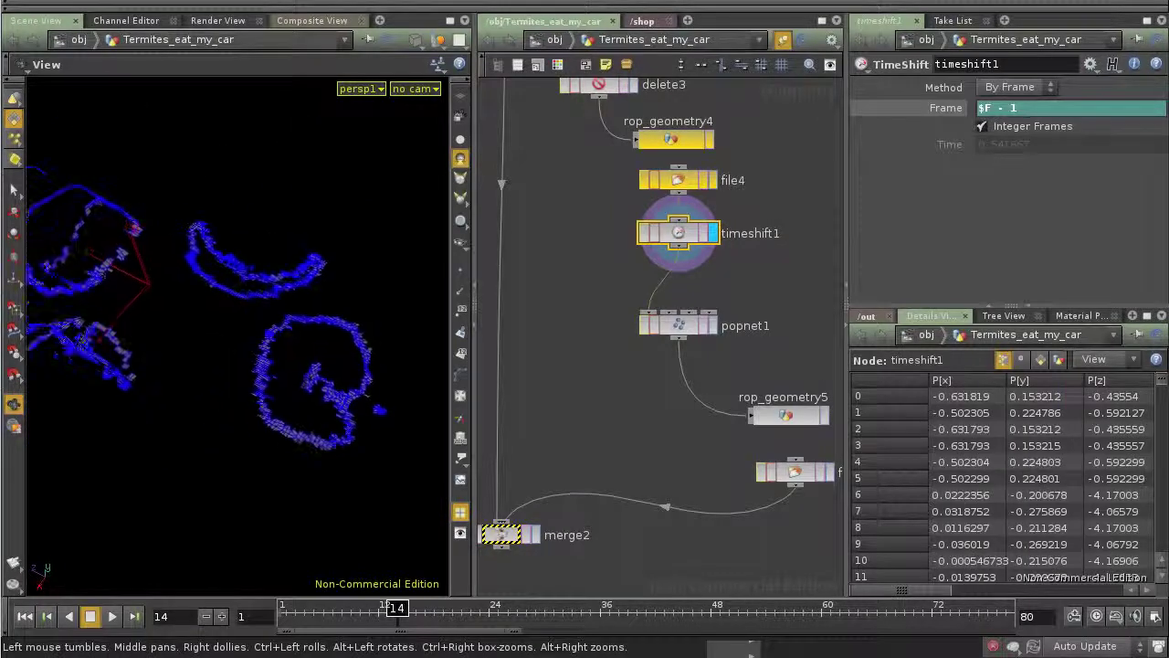
Display popnet1, go inside it and select source1 to show its Birth parameters, nudging the node slightly upward
left_click(679, 327)
left_click(714, 325)
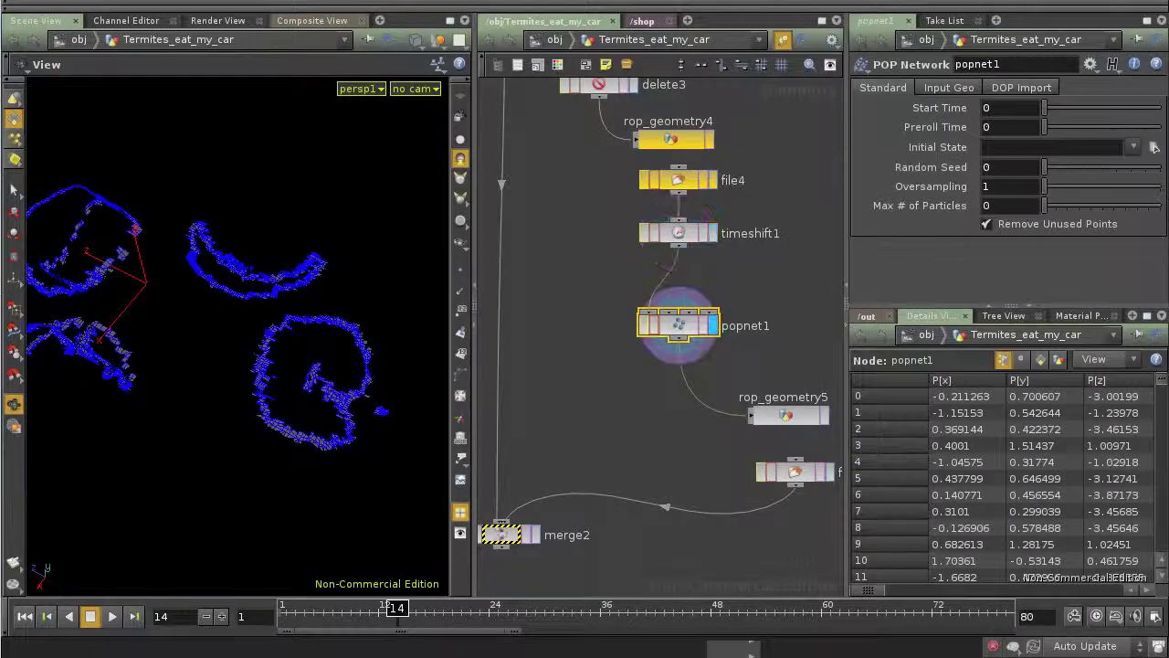
double_click(679, 326)
middle_click_drag(678, 255, 677, 468)
left_click_drag(654, 284, 654, 264)
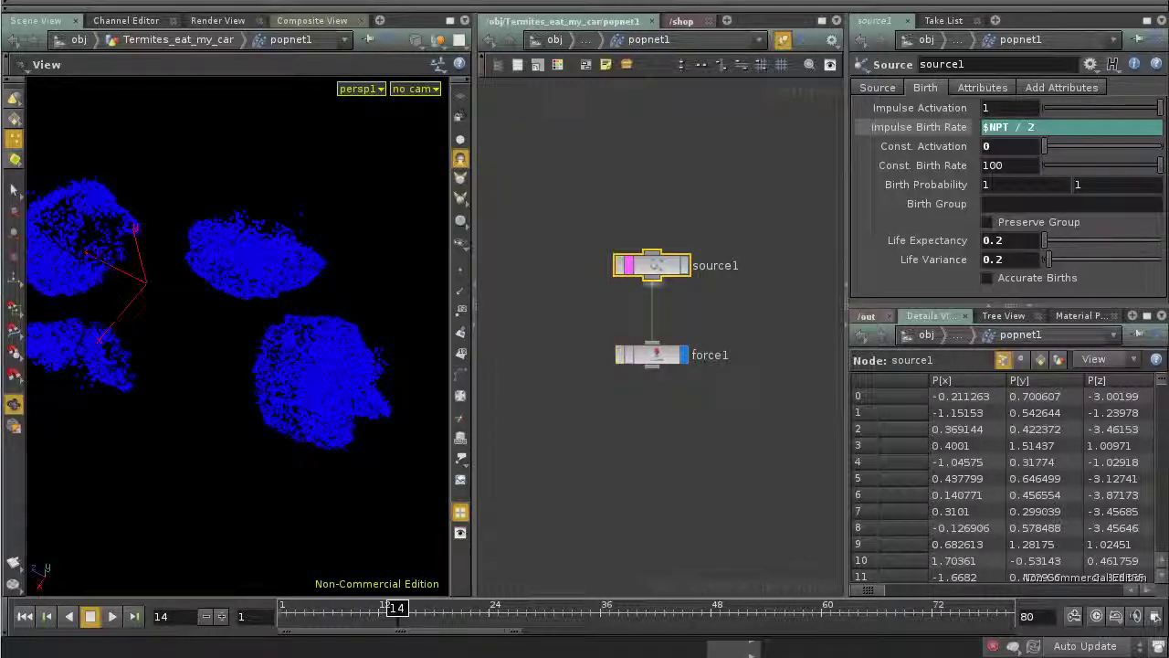
left_click_drag(655, 267, 654, 265)
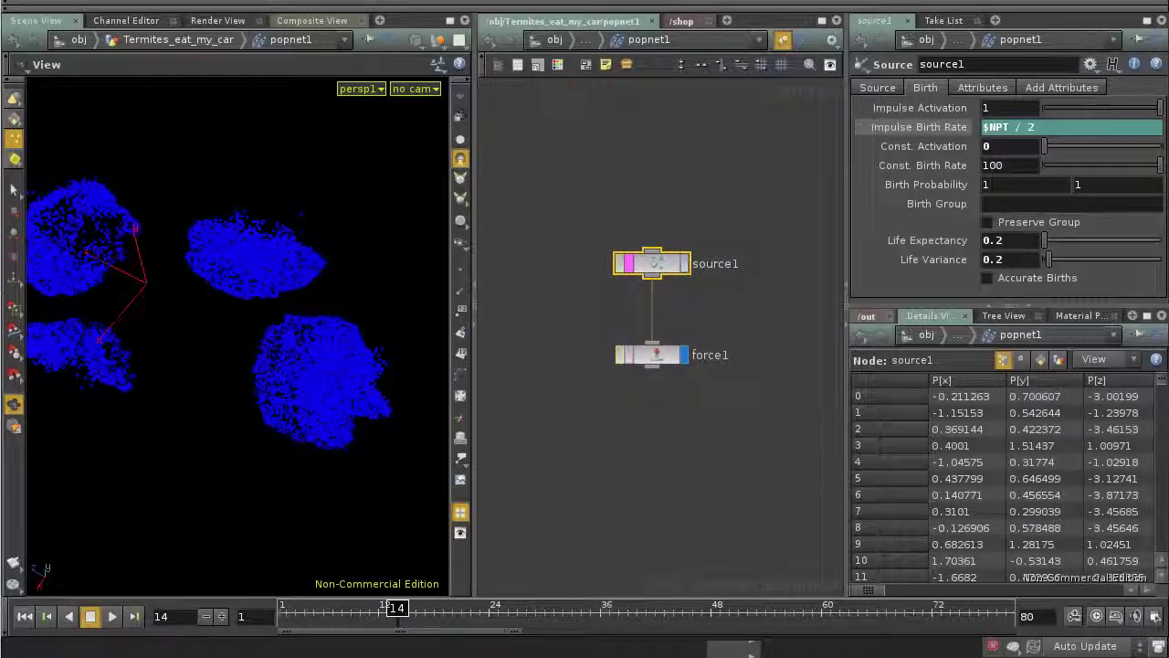
Widen the parameter pane and choose Surfaces (random) as source1's Emission Type
left_click_drag(283, 351, 137, 293)
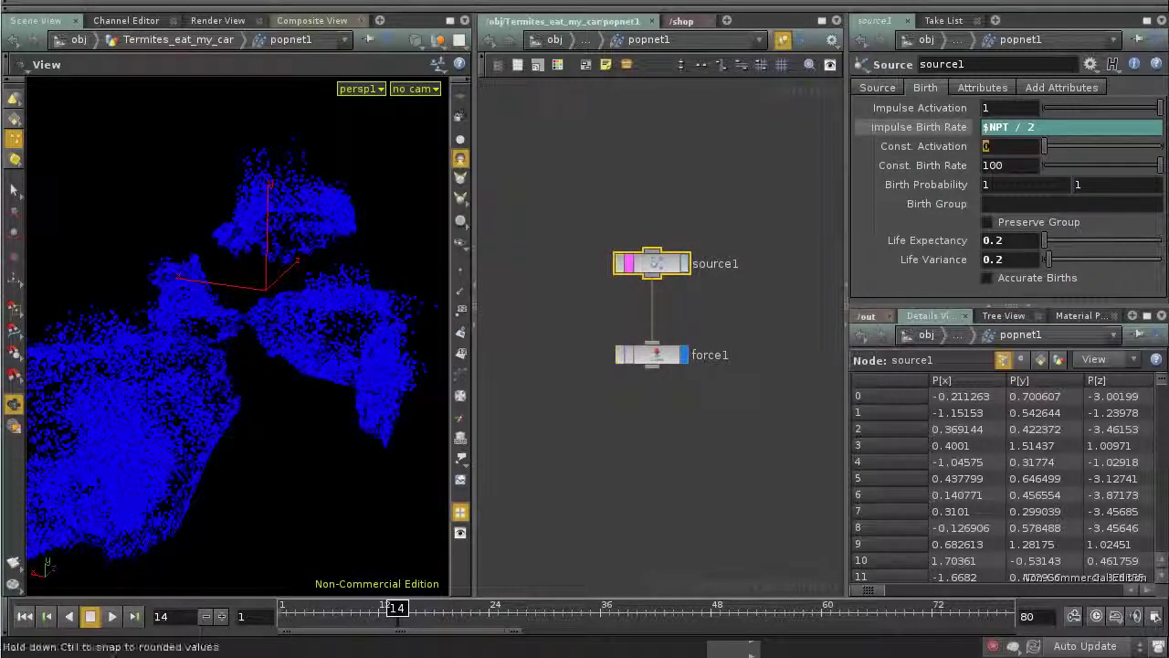
left_click_drag(847, 130, 834, 129)
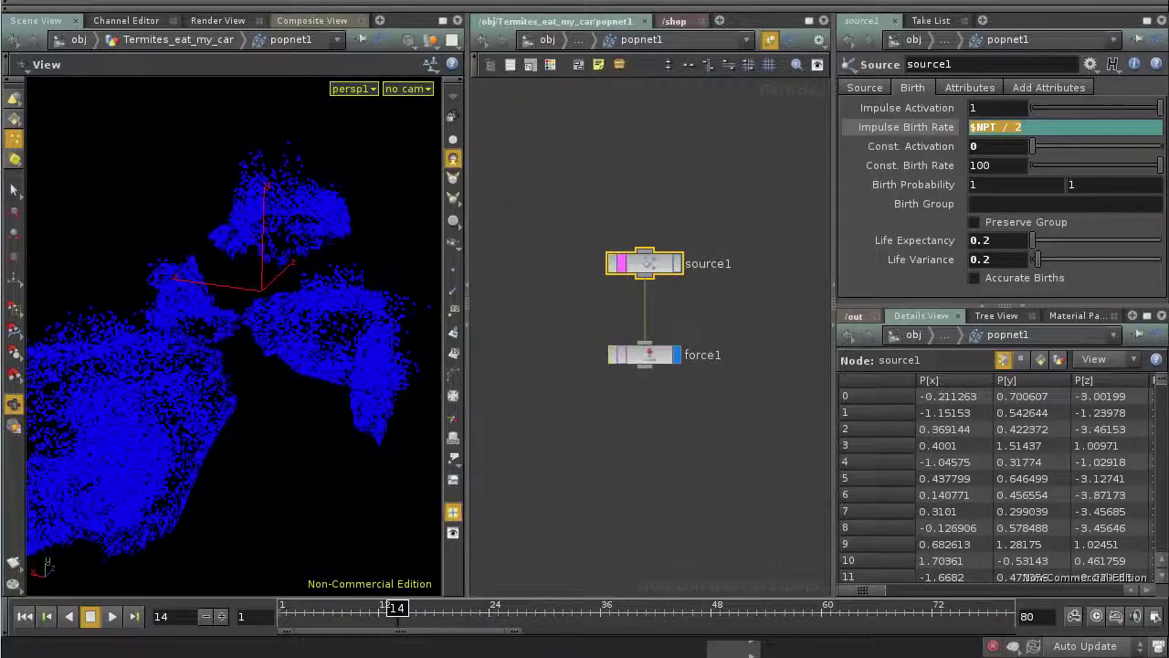
left_click(864, 87)
left_click(1041, 109)
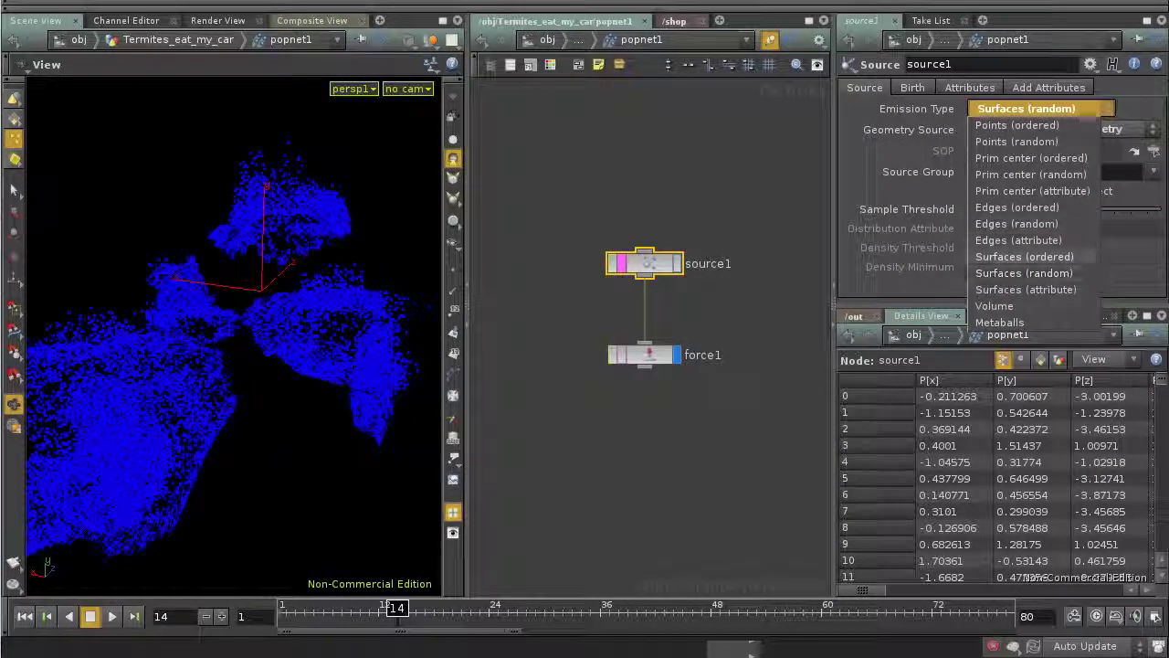
left_click(1024, 273)
Display source1, rewind to frame 1 and step forward to frame 4
left_click_drag(239, 352, 316, 379)
left_click(677, 263)
left_click(25, 617)
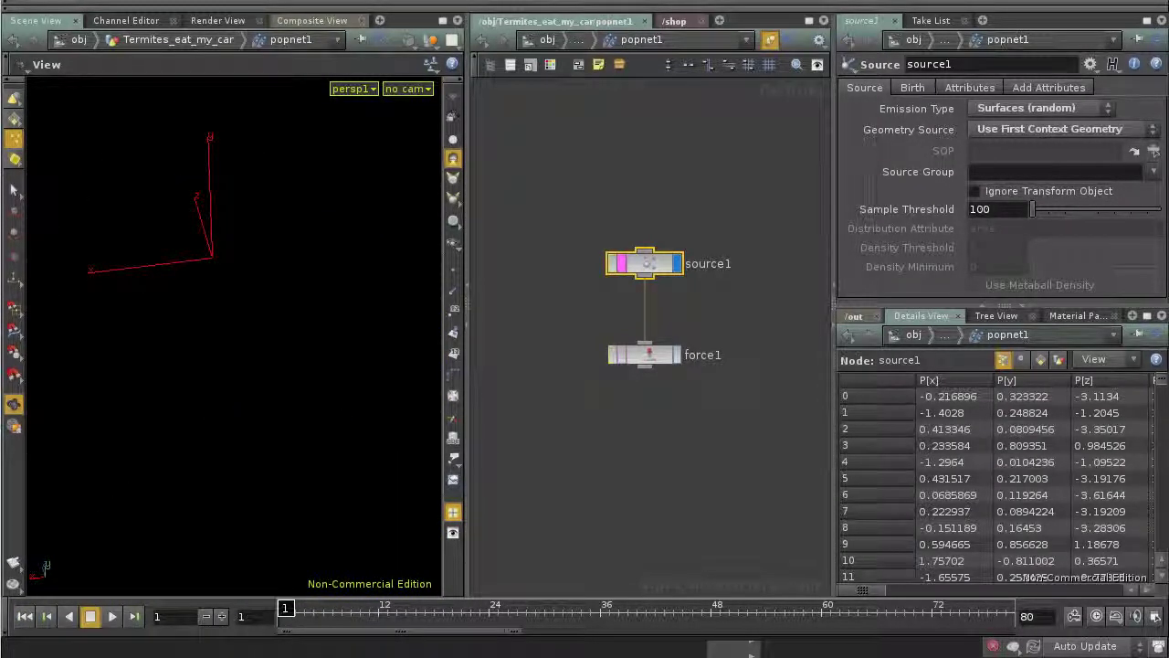
left_click(221, 617)
left_click(221, 617)
left_click(222, 617)
Examine how source1's particles are distributed over one eaten patch of the car
middle_click_drag(274, 438, 203, 343)
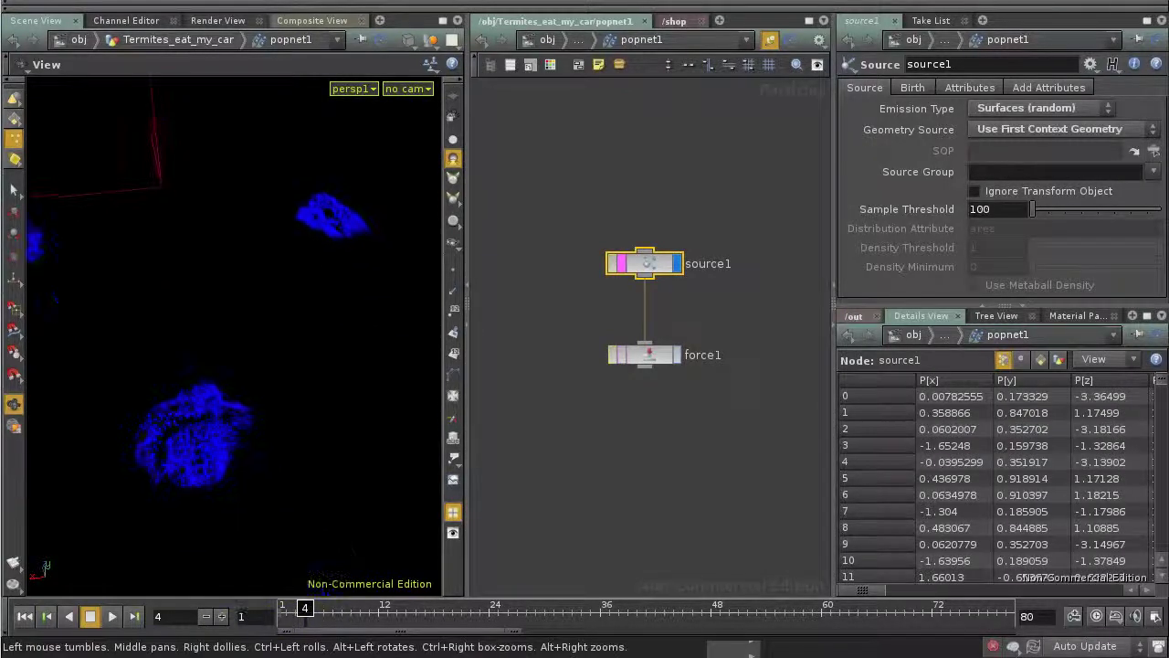
left_click_drag(203, 344, 245, 368)
middle_click_drag(245, 368, 242, 246)
right_click_drag(241, 247, 265, 307)
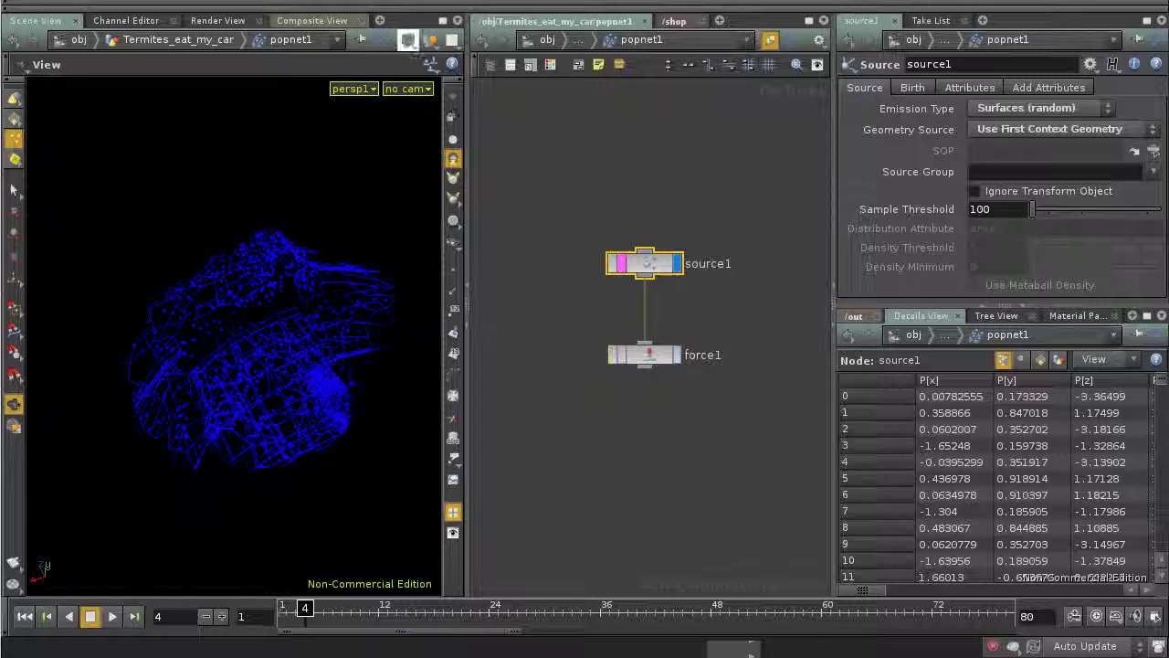
Change the viewport shading mode and step the particle simulation forward to frame 7
left_click(408, 39)
left_click(407, 89)
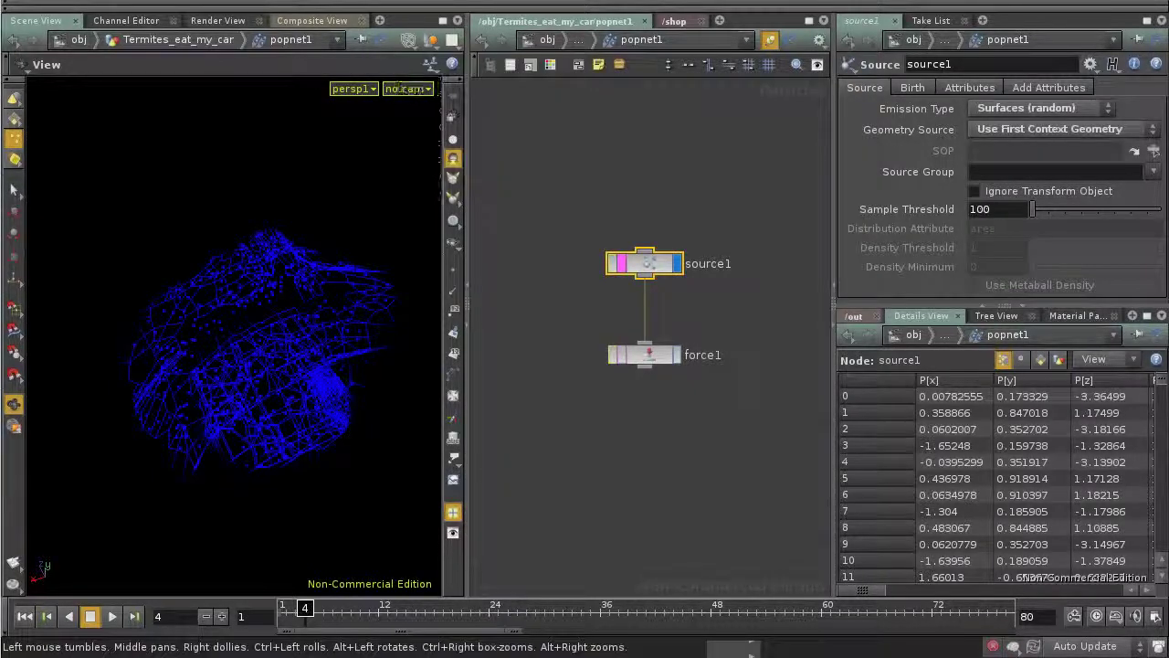
left_click(407, 39)
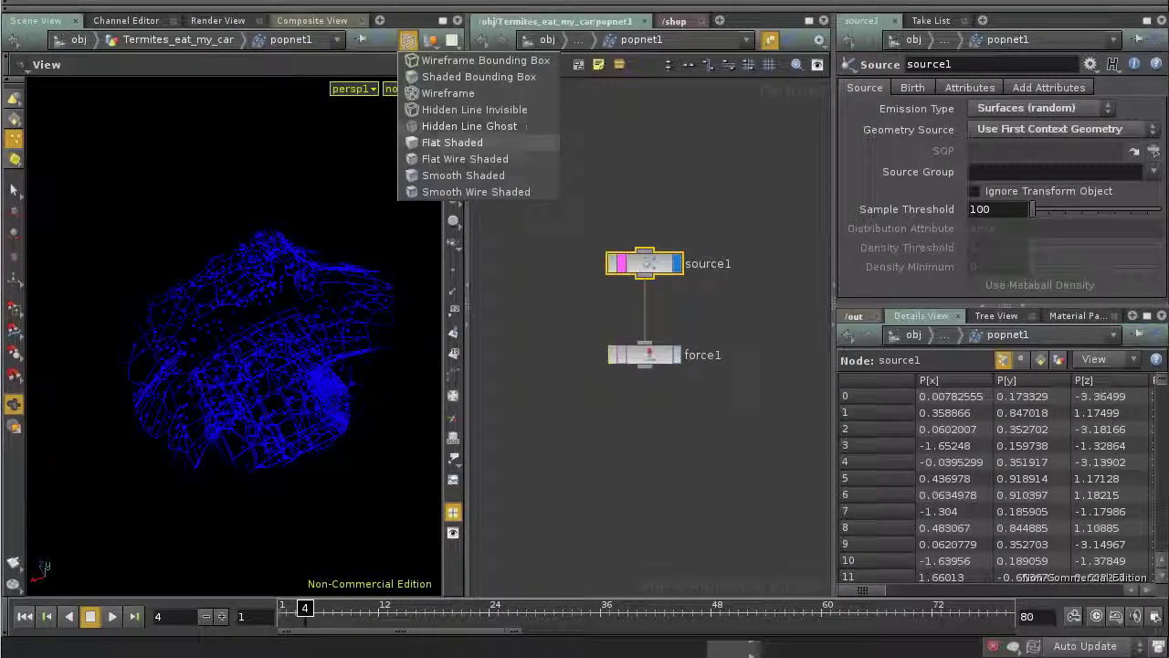
left_click(470, 126)
scroll(275, 329, "down", 5)
left_click_drag(274, 329, 352, 329)
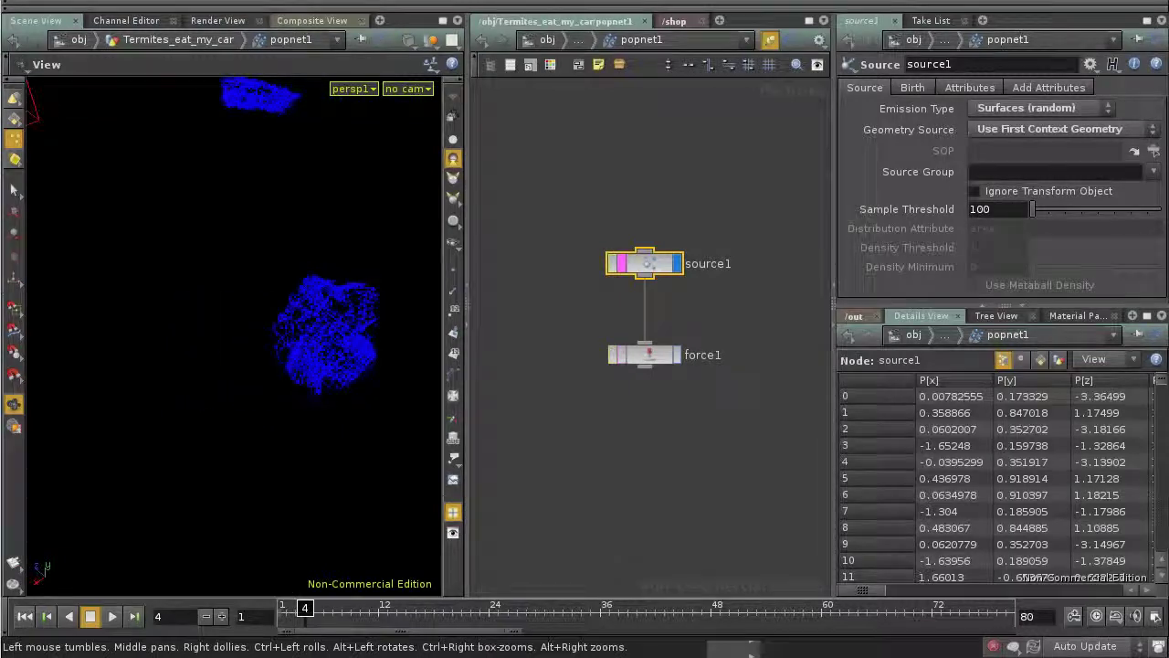
left_click(222, 617)
left_click_drag(293, 329, 223, 334)
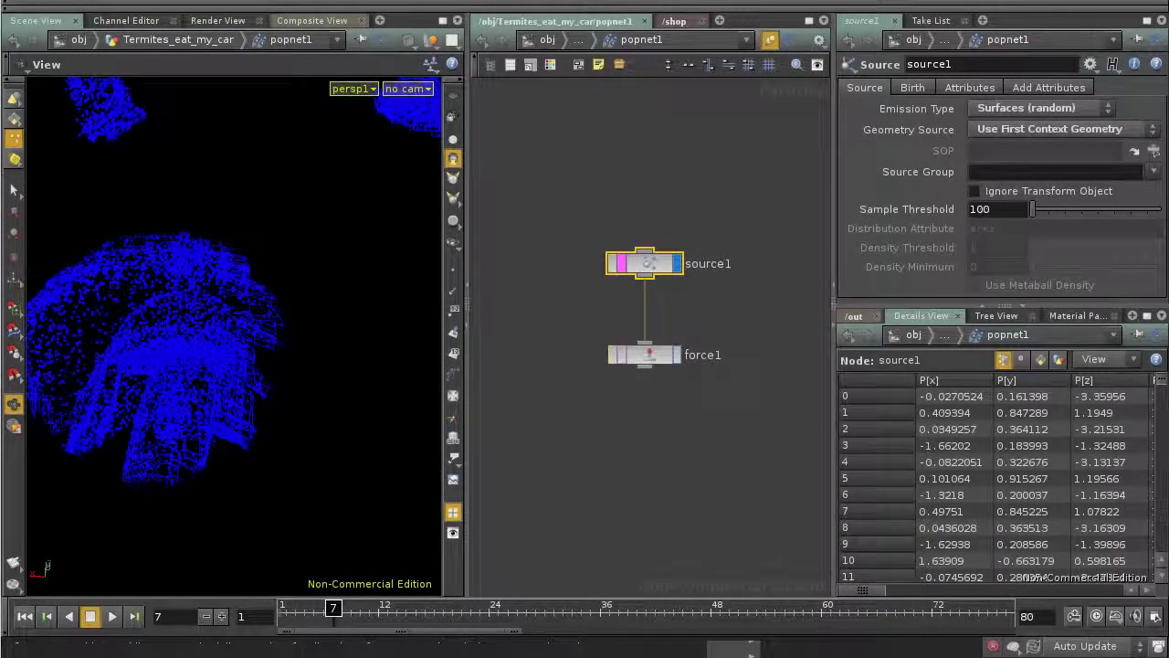
Show source1's Birth parameters and display the evaluated value of the Impulse Birth Rate expression
left_click_drag(585, 294, 645, 279)
left_click(913, 88)
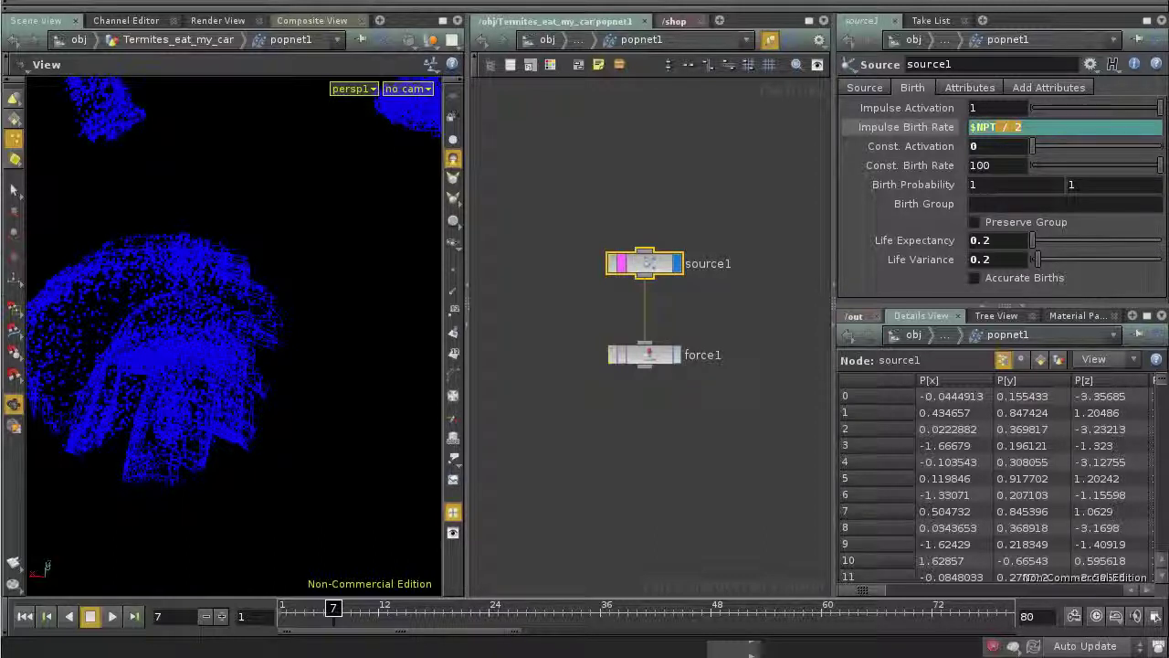
left_click(904, 127)
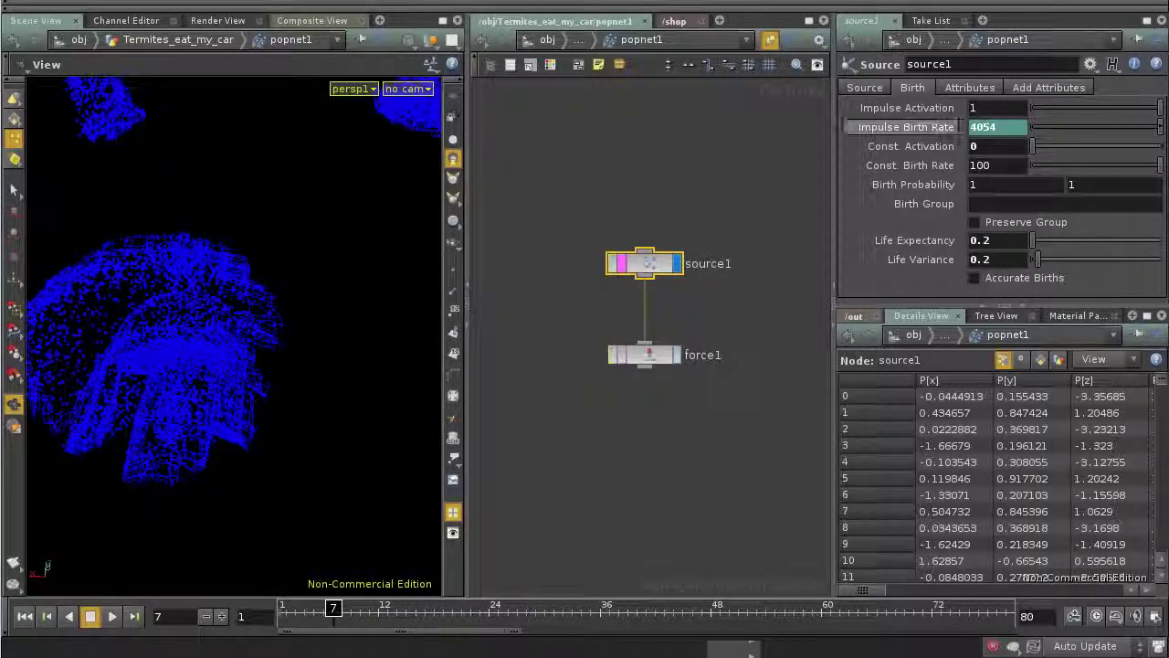
Advance the simulation to frame 15 and examine how densely particles cover the eaten patches
left_click_drag(210, 374, 251, 393)
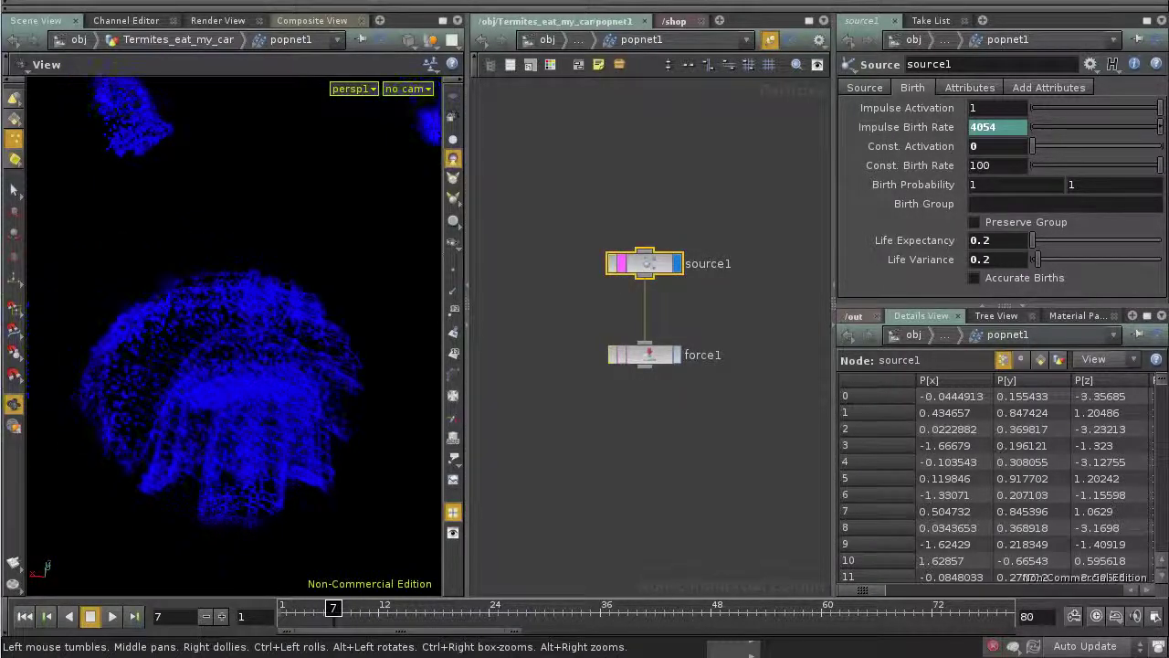
right_click_drag(251, 393, 206, 365)
middle_click_drag(205, 366, 164, 402)
left_click_drag(165, 402, 274, 411)
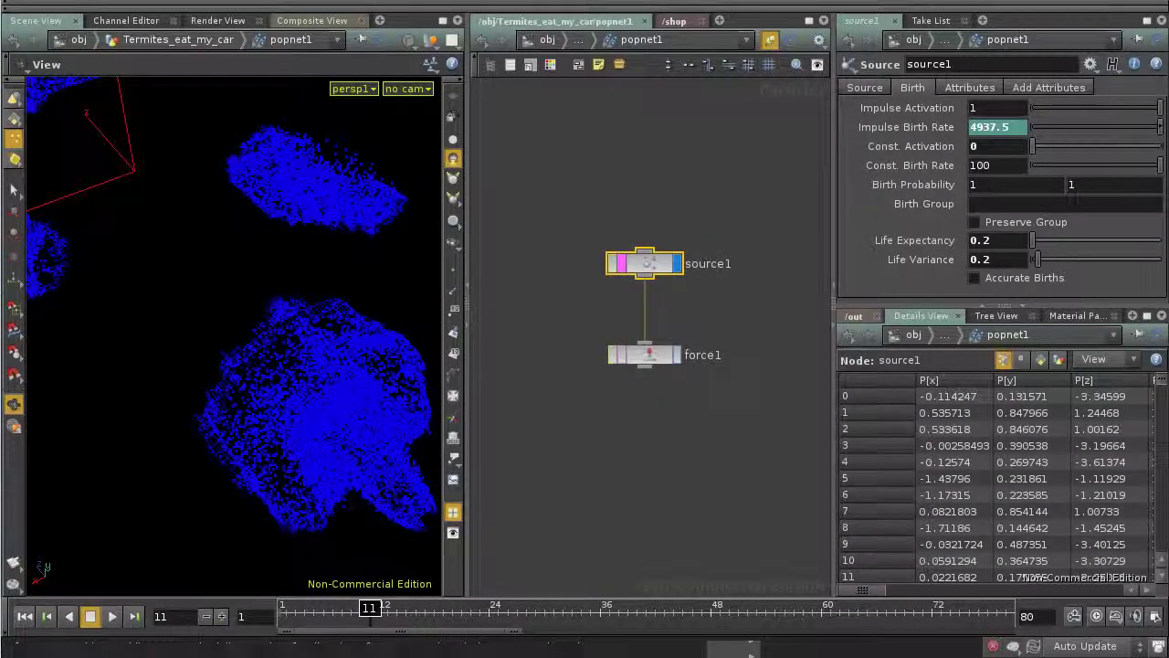
left_click_drag(228, 383, 356, 297)
right_click_drag(219, 333, 235, 297)
left_click_drag(236, 297, 302, 242)
left_click_drag(229, 251, 237, 352)
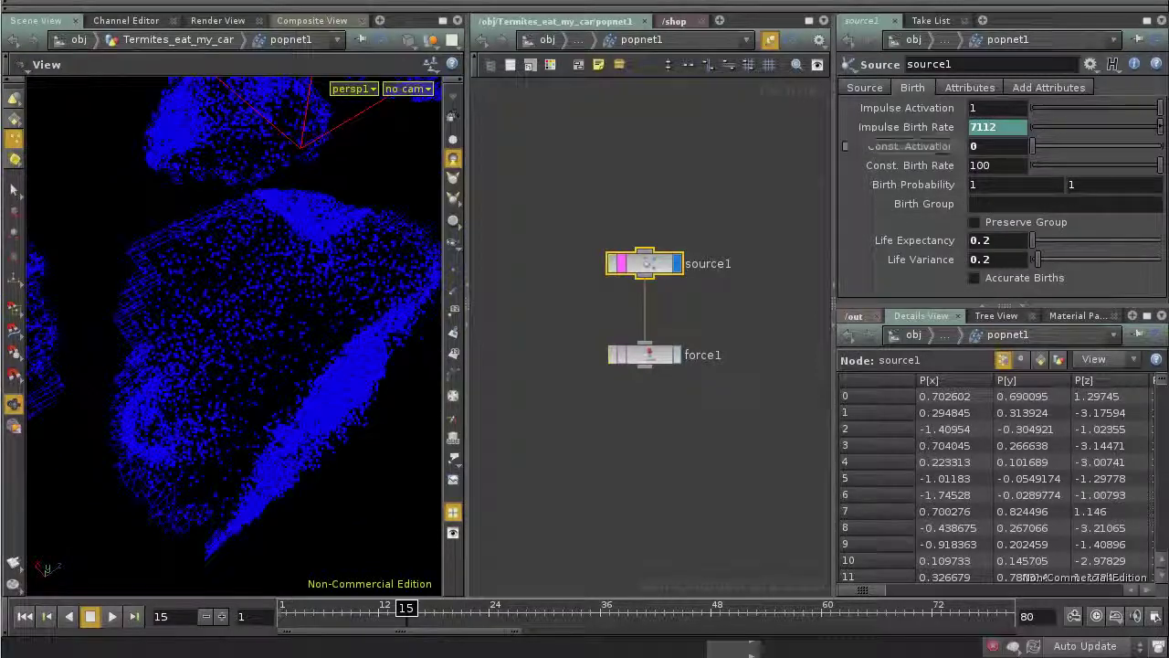
Change source1's Impulse Birth Rate expression to $NPT
left_click(906, 127)
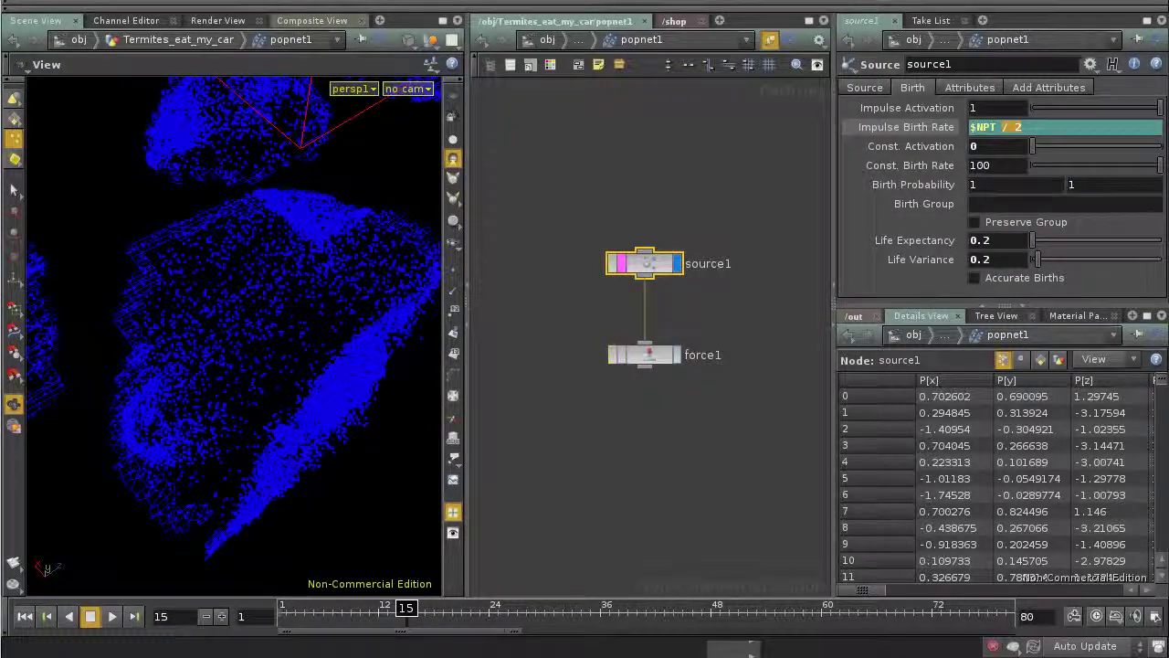
key("BackSpace")
key("Return")
left_click_drag(237, 351, 245, 349)
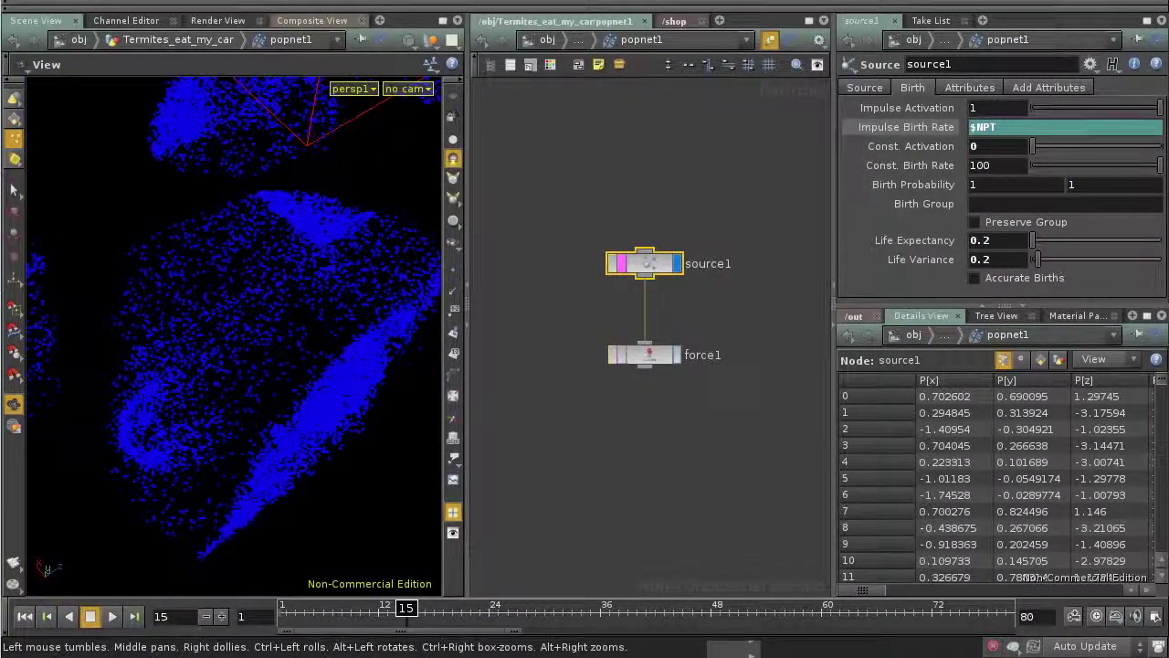
left_click(646, 354)
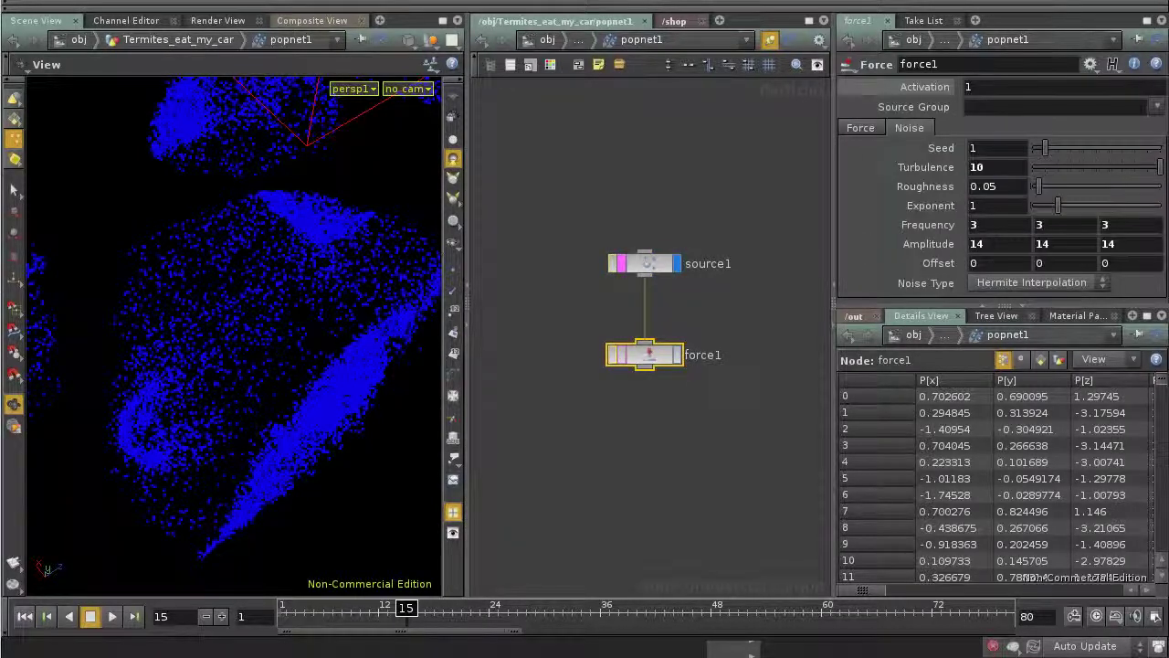
left_click(645, 263)
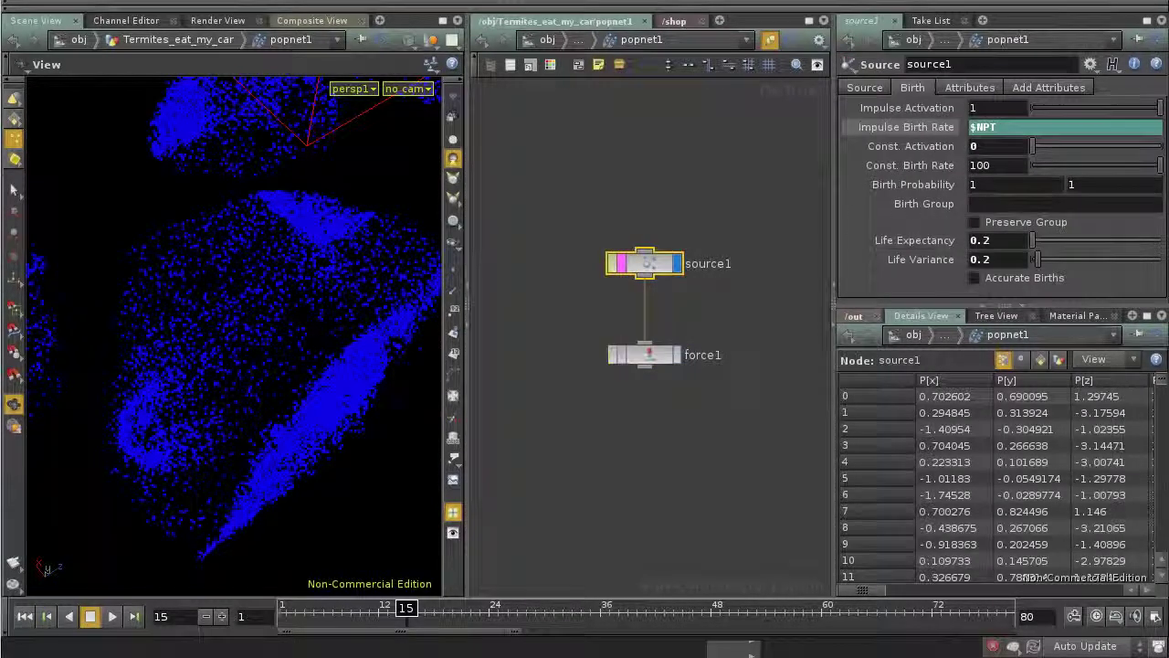
double_click(979, 240)
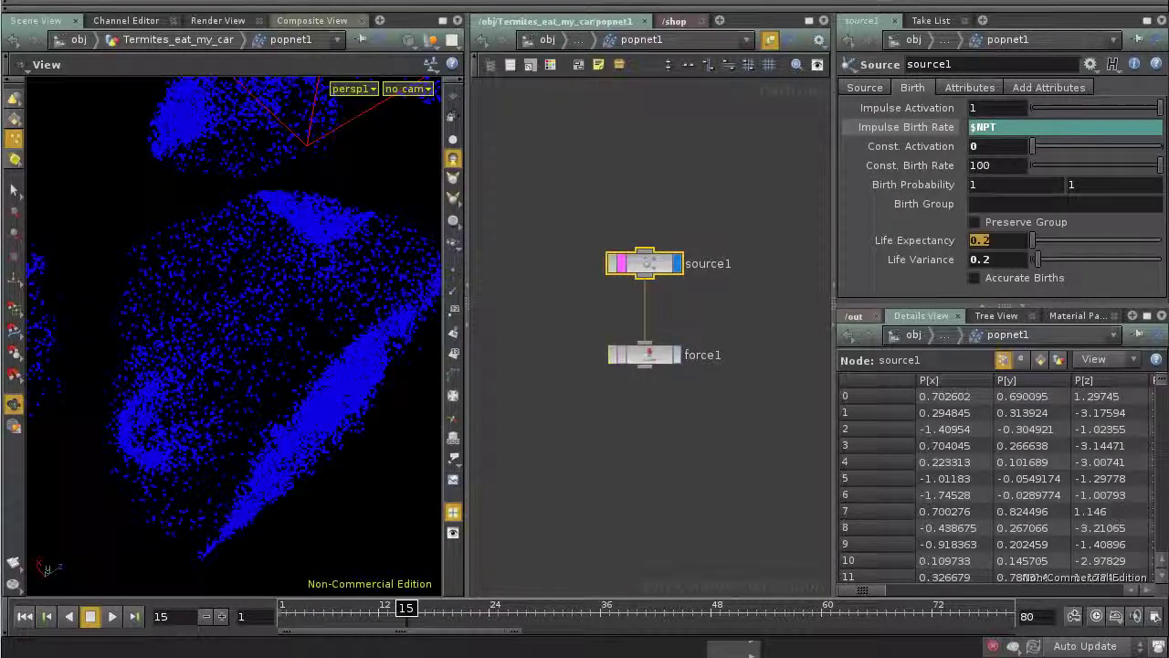
key("space")
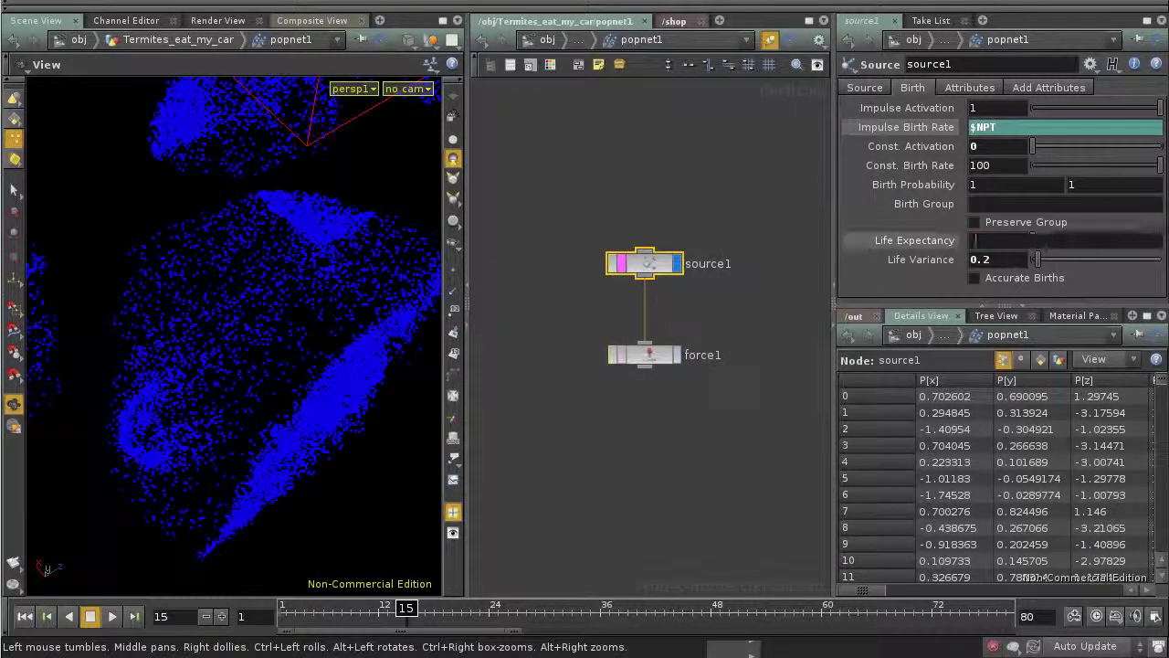
scroll(234, 336, "down", 1)
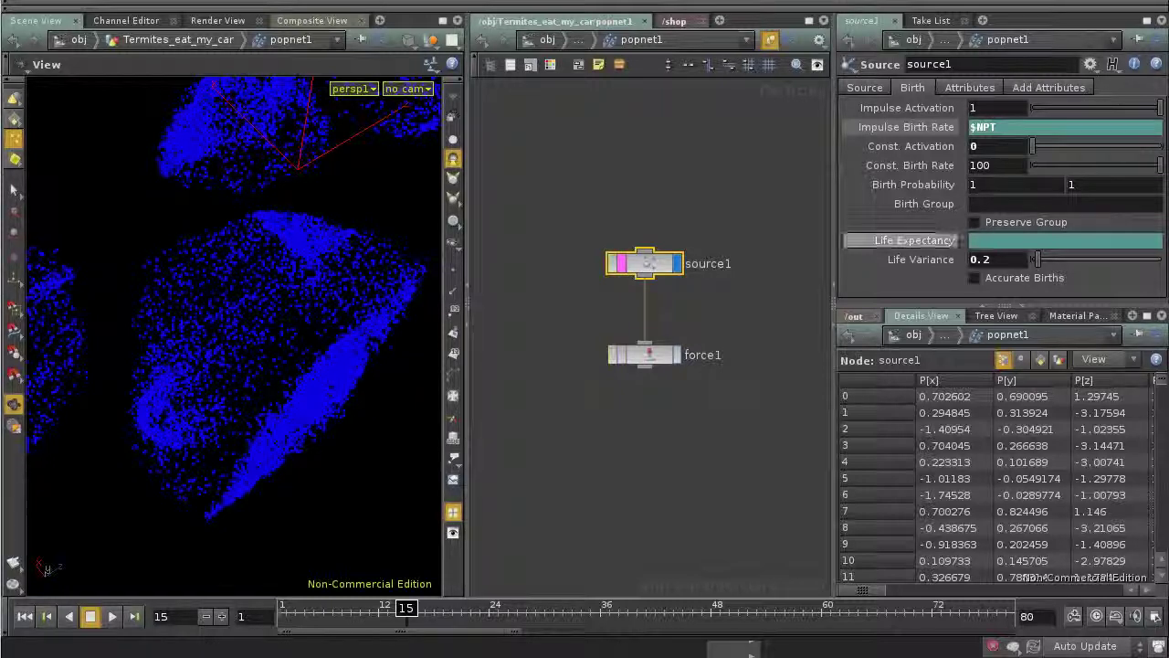
left_click(914, 240)
left_click(915, 240)
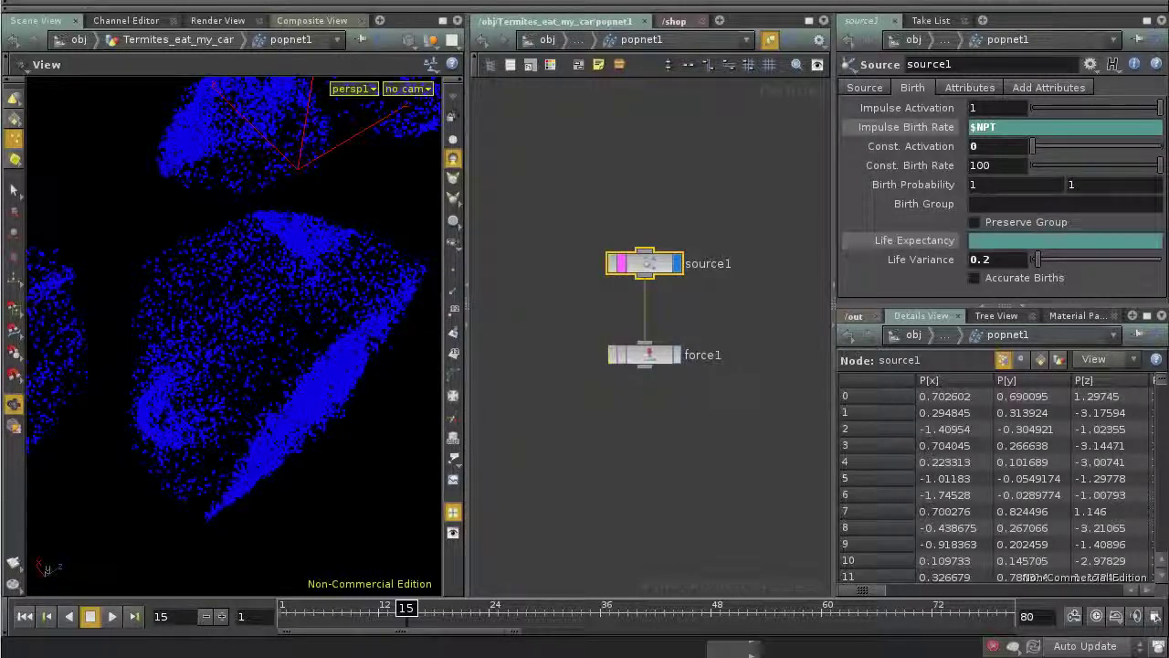
key("ctrl+z")
key("ctrl+z")
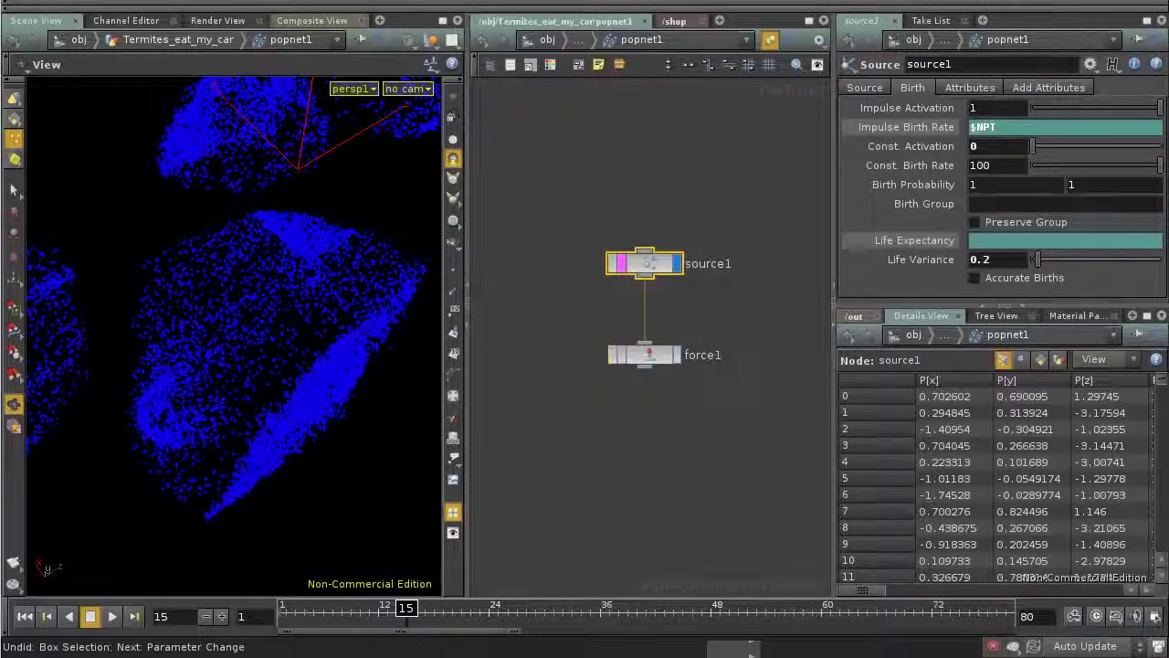
left_click(915, 241)
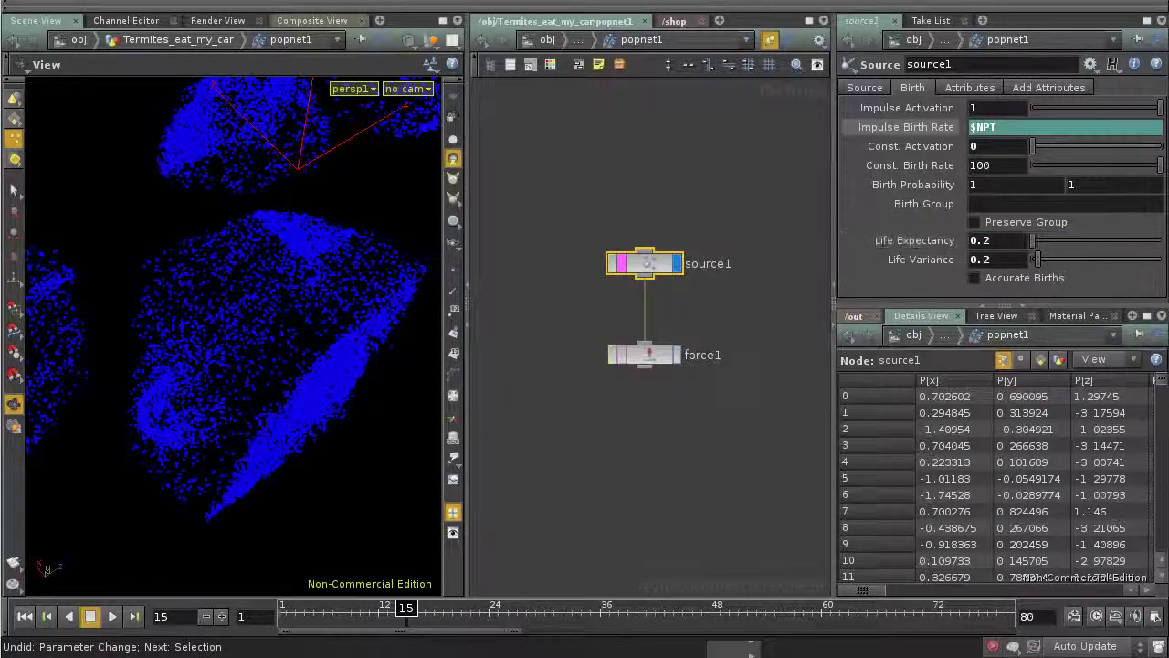
Set force1's Y Force to 10 and display its noise parameters
left_click_drag(274, 311, 264, 341)
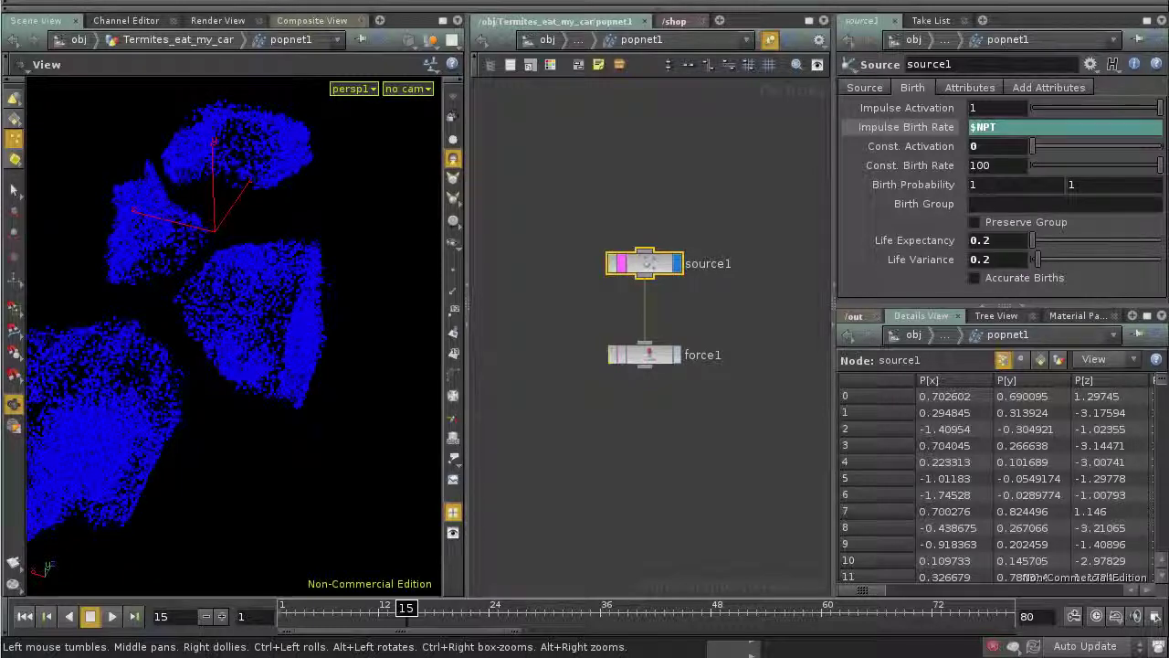
left_click(645, 354)
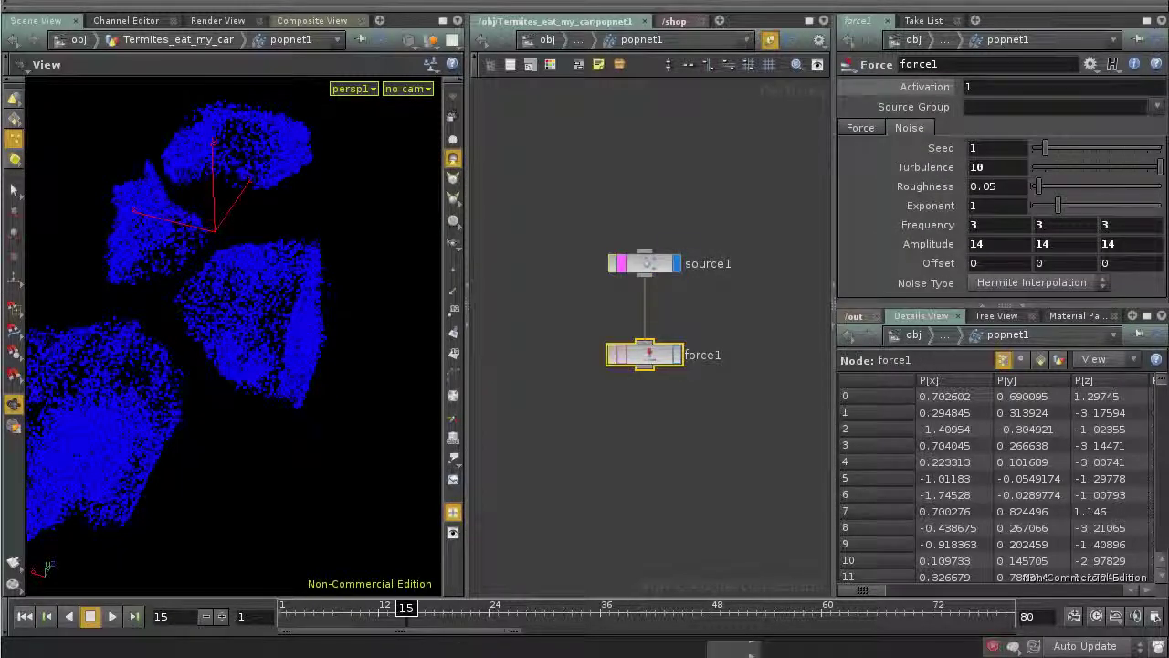
left_click(861, 128)
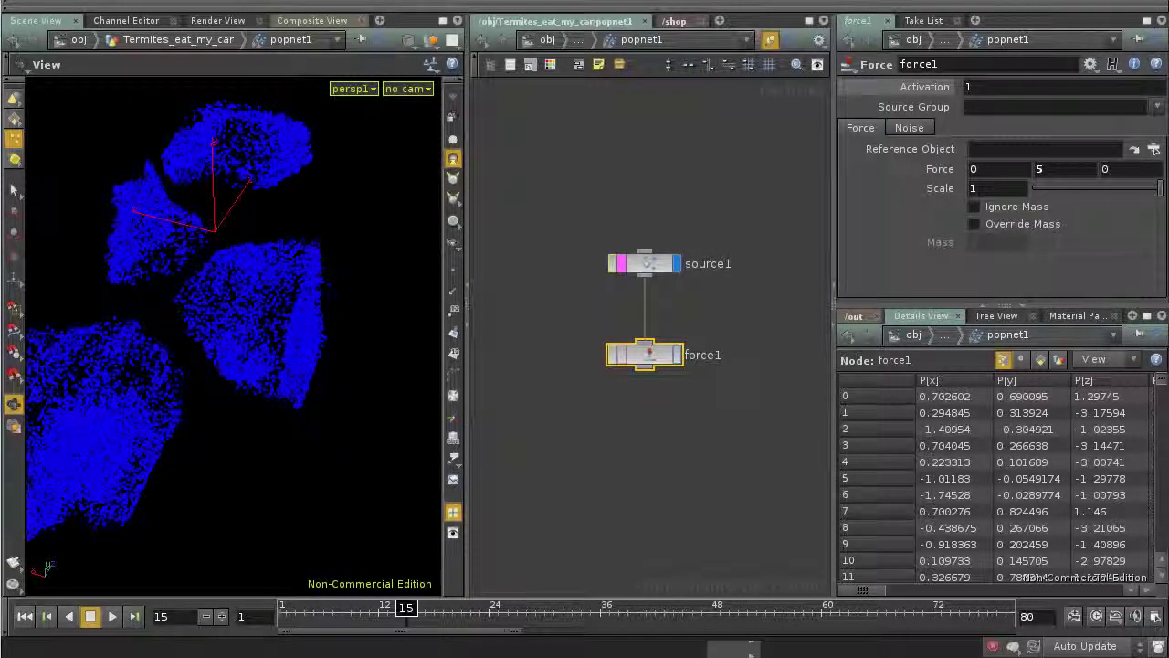
type("10")
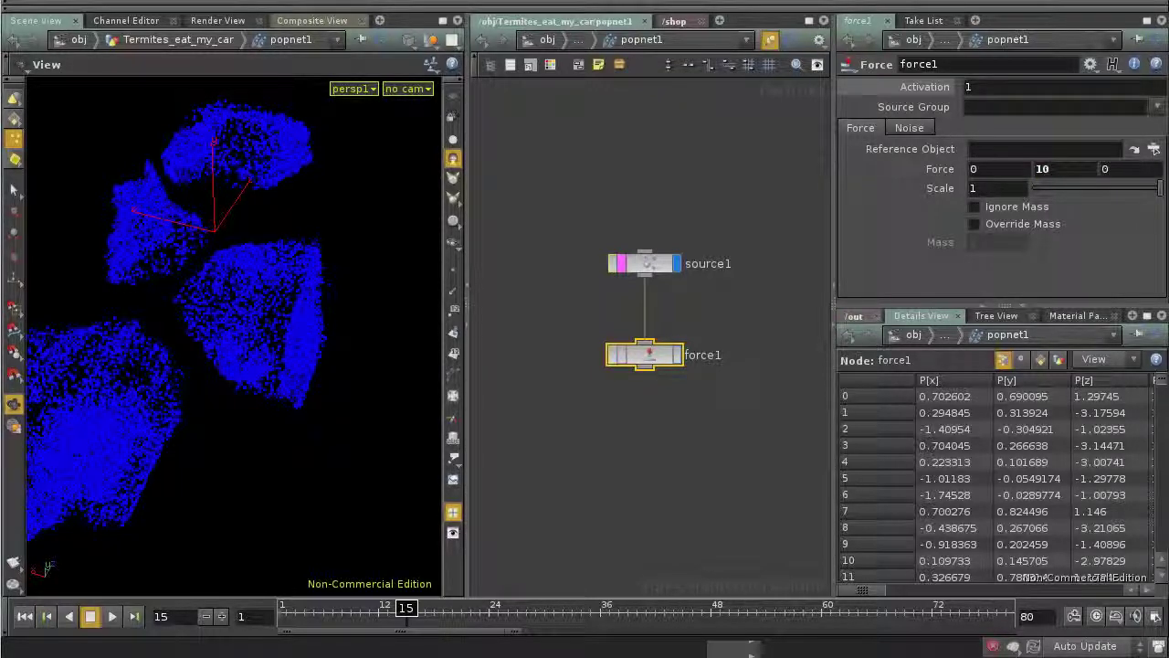
left_click(909, 128)
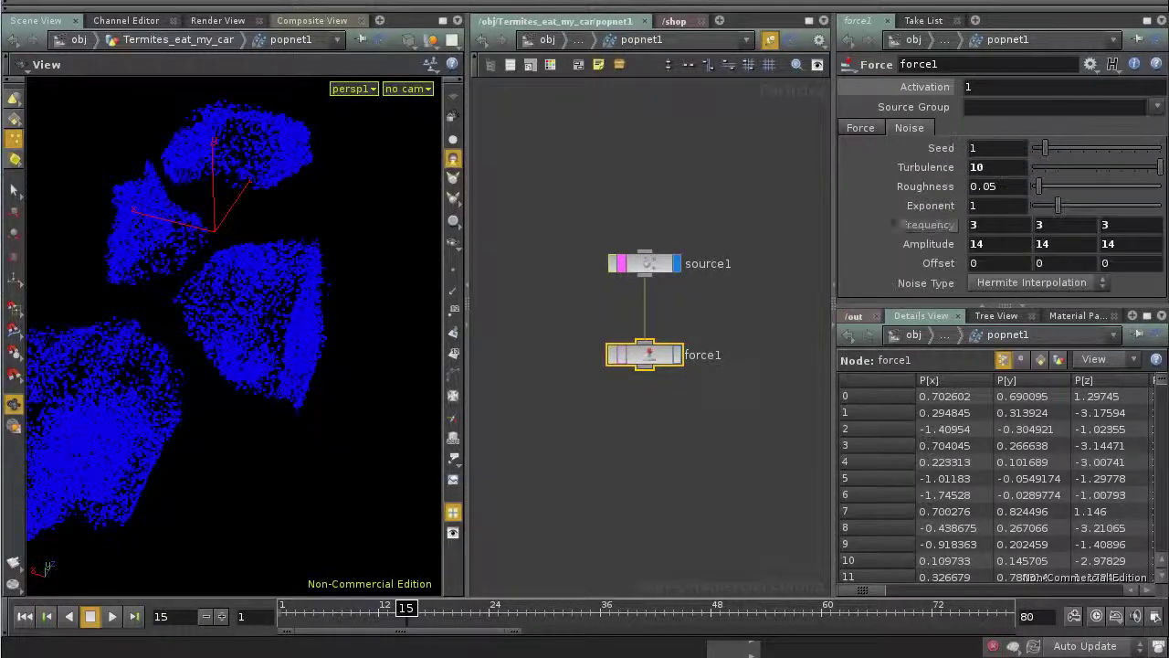
Rewind to frame 1, run the simulation forward to frame 20 and examine the particles spreading from the eaten patches
key("ctrl+Up")
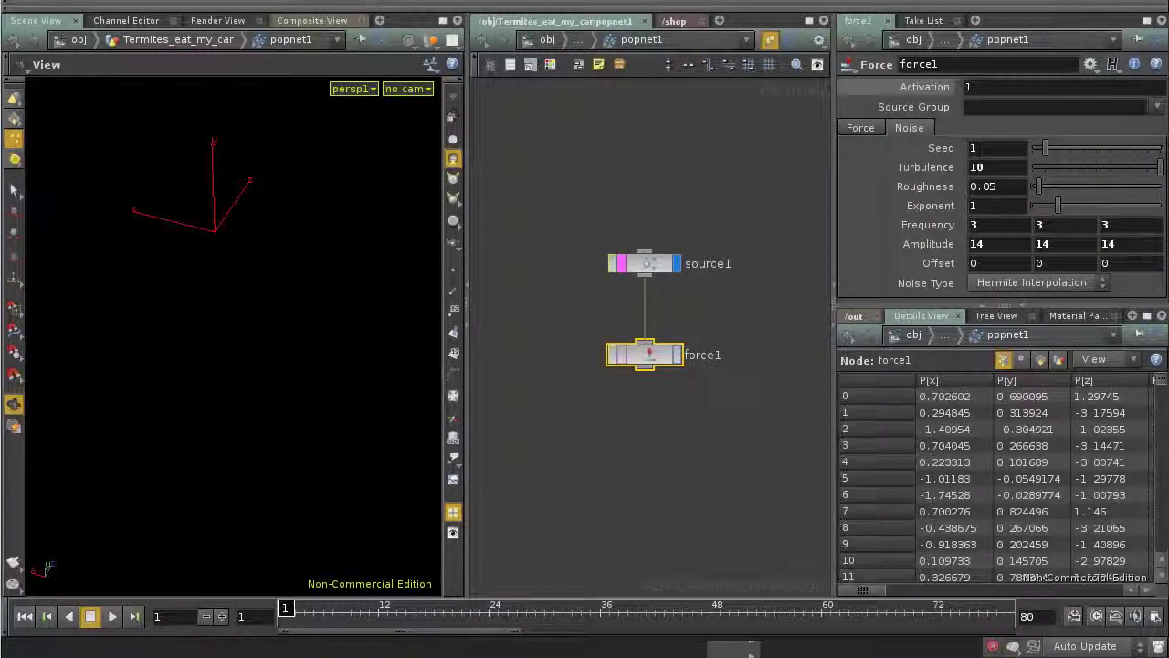
left_click(221, 616)
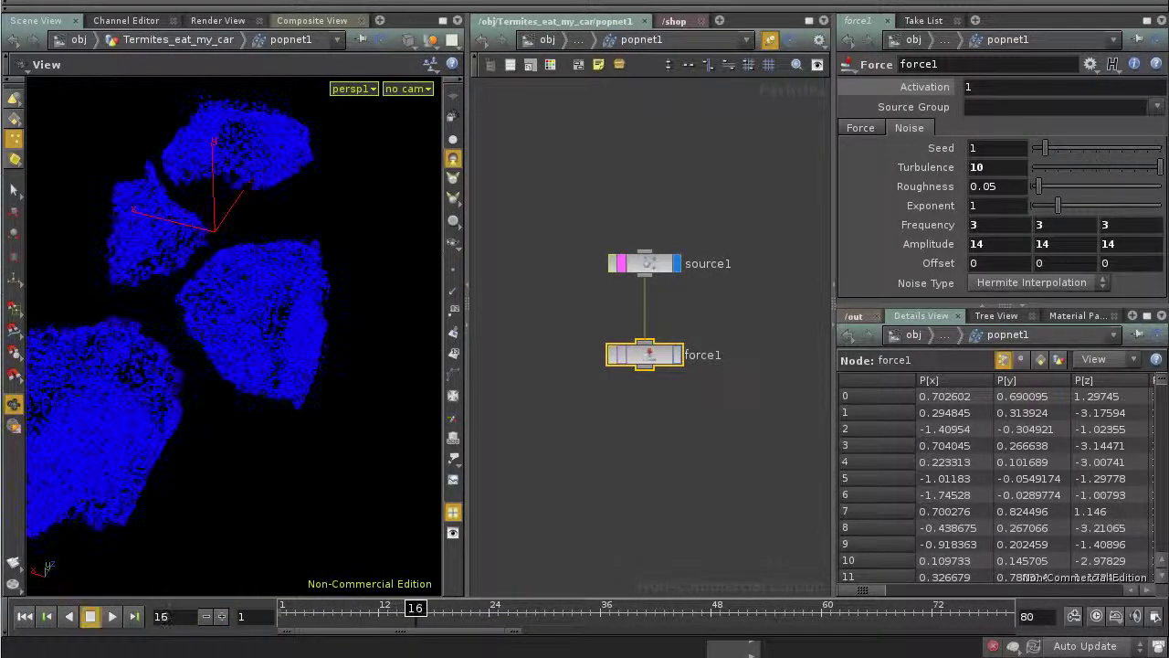
left_click_drag(219, 392, 203, 315)
left_click_drag(252, 242, 286, 307)
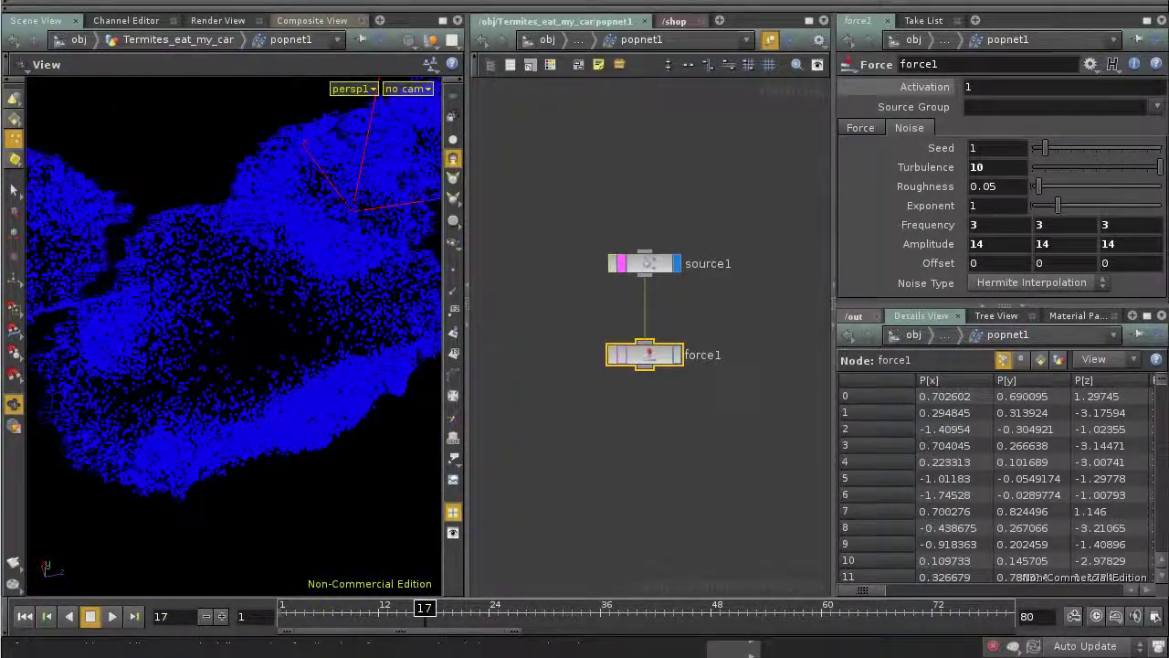
left_click(221, 617)
left_click(222, 617)
left_click(221, 617)
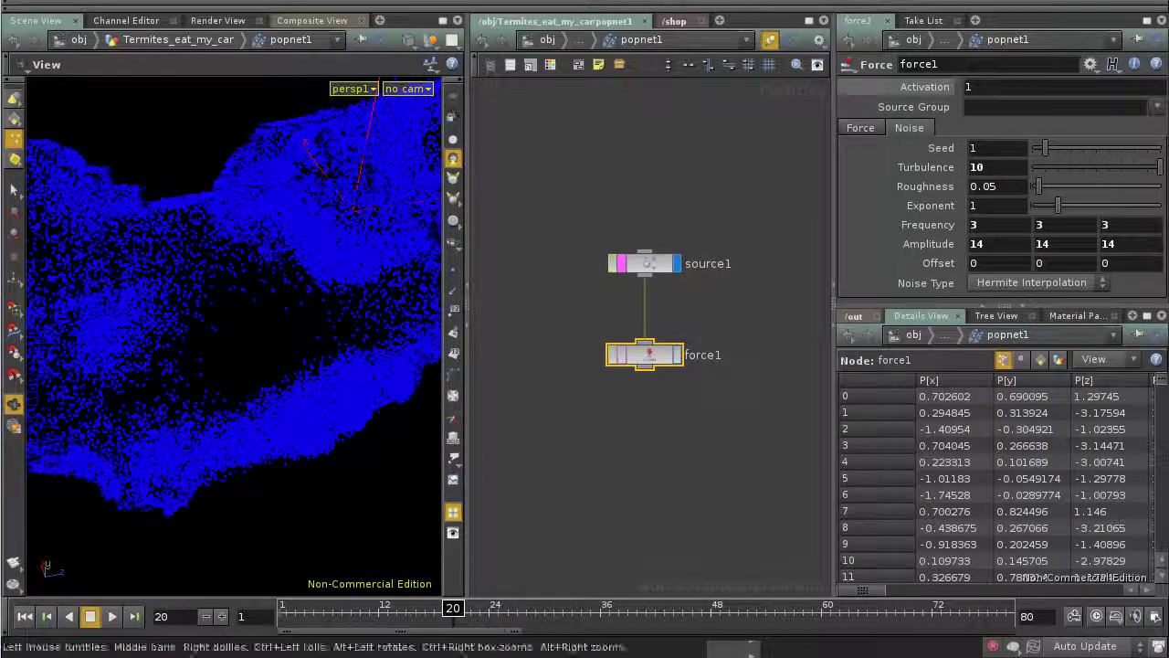
middle_click_drag(660, 402, 658, 369)
right_click(643, 335)
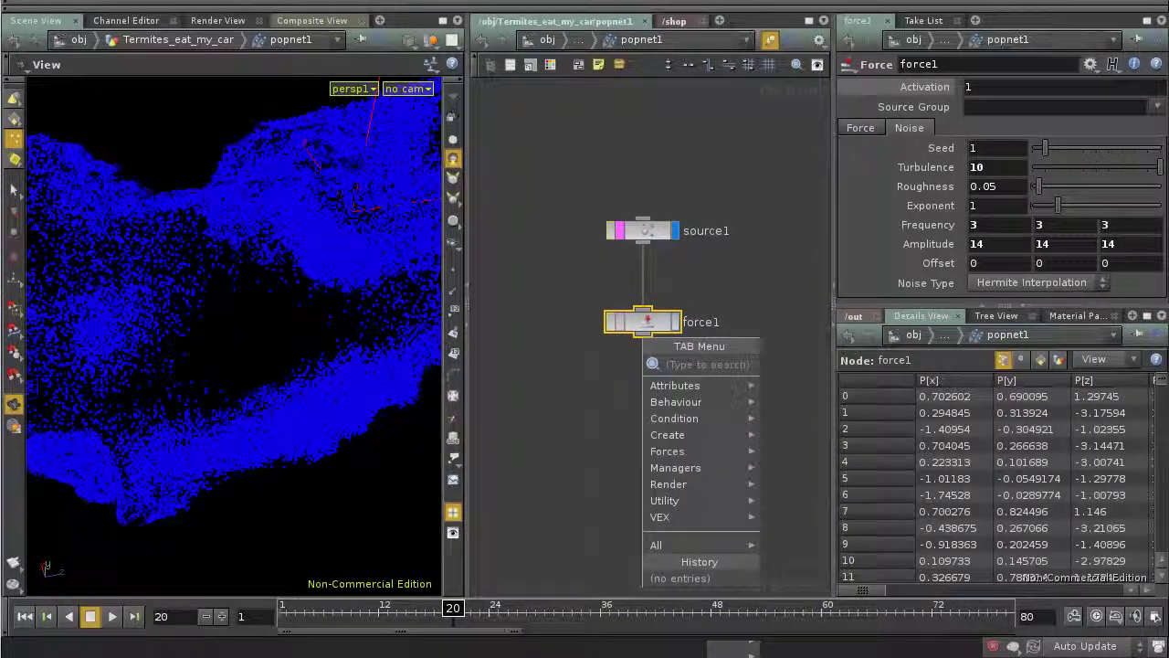
type("Render")
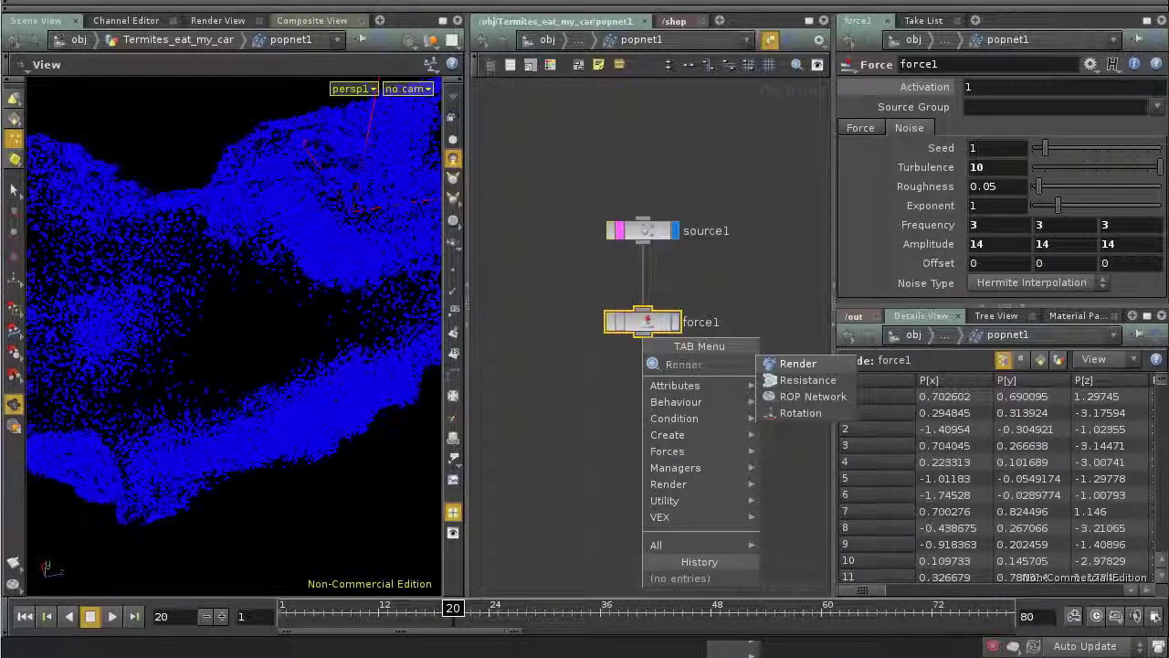
key("Escape")
Append a Color node below force1 in popnet1 and display it
key("Tab")
type("c")
left_click(793, 419)
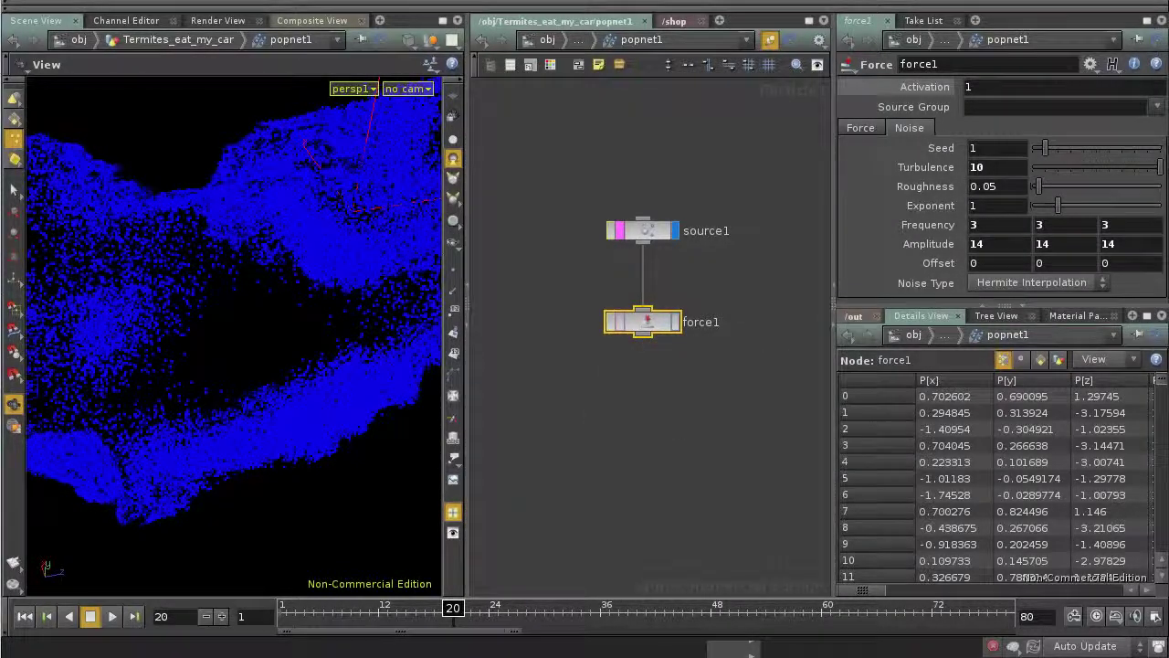
left_click(644, 373)
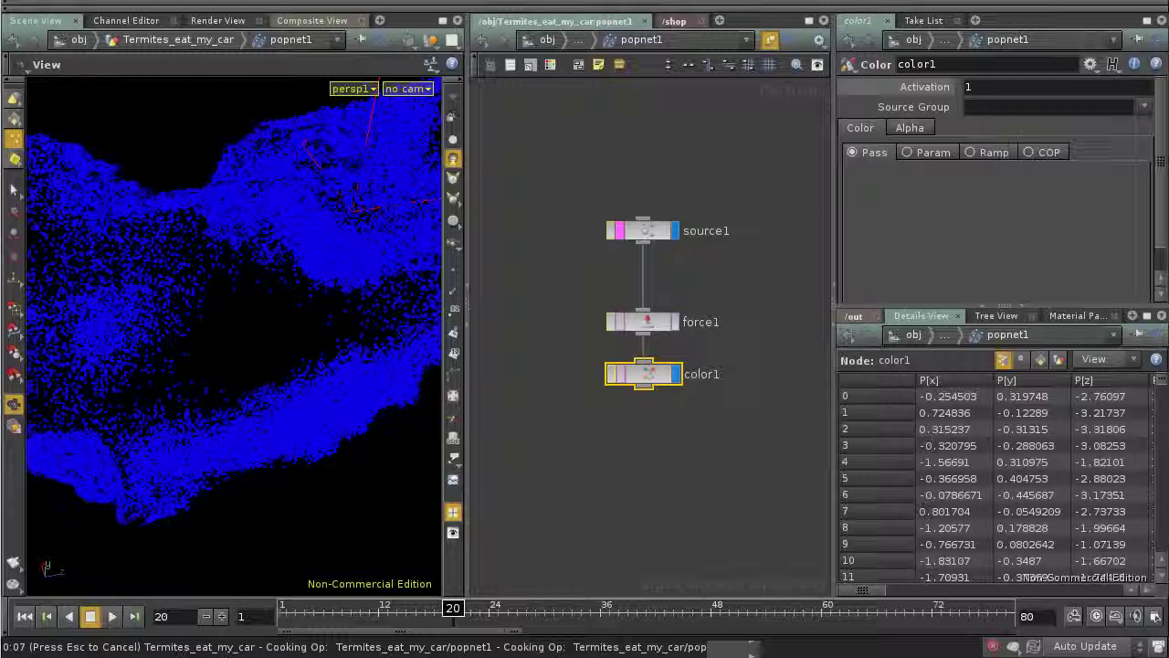
Switch color1 to Ramp colouring and set its Lookup expression to $LIFE
left_click(971, 153)
middle_click(645, 322)
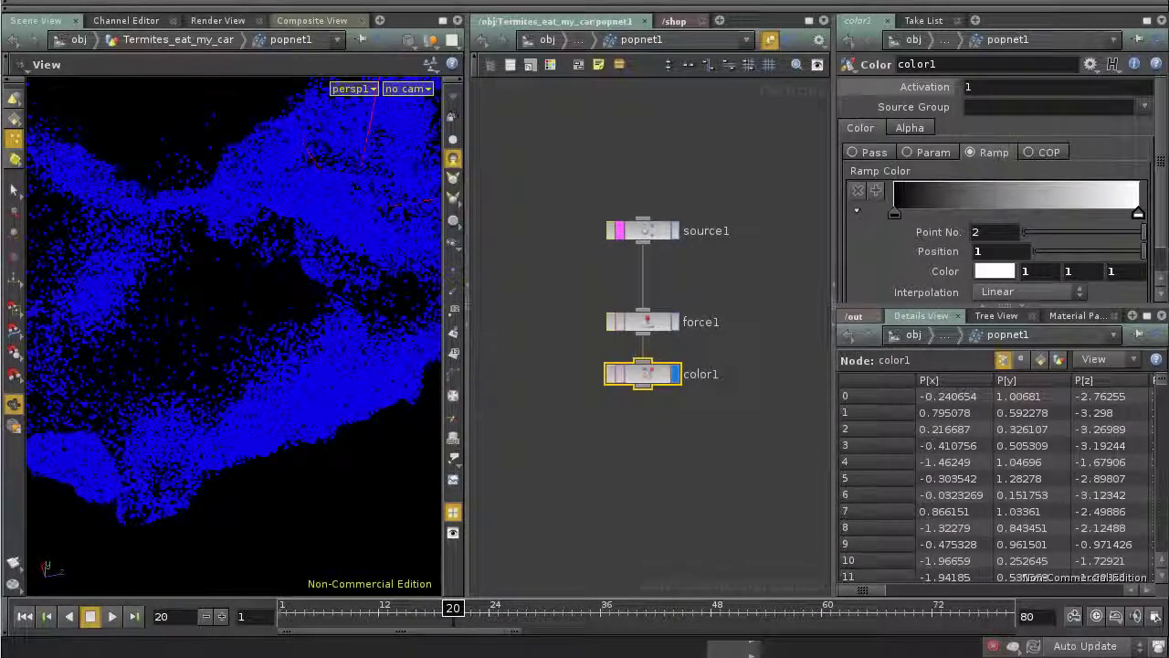
scroll(996, 190, "down", 2)
left_click(939, 287)
double_click(1031, 287)
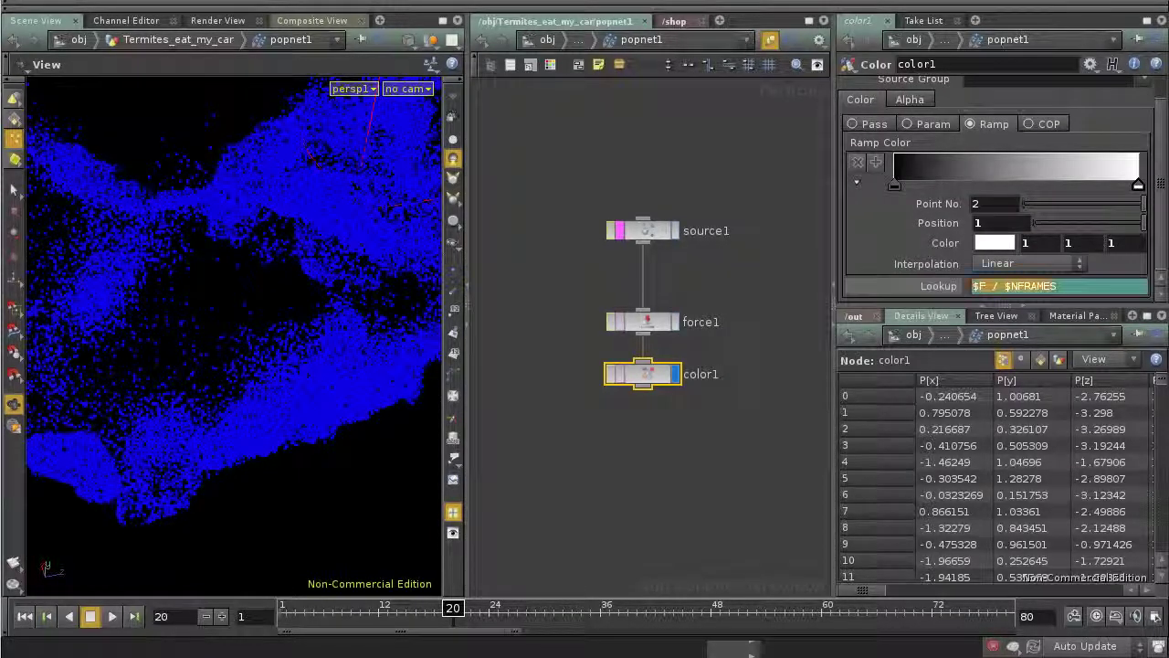
left_click_drag(1005, 286, 959, 268)
key("BackSpace")
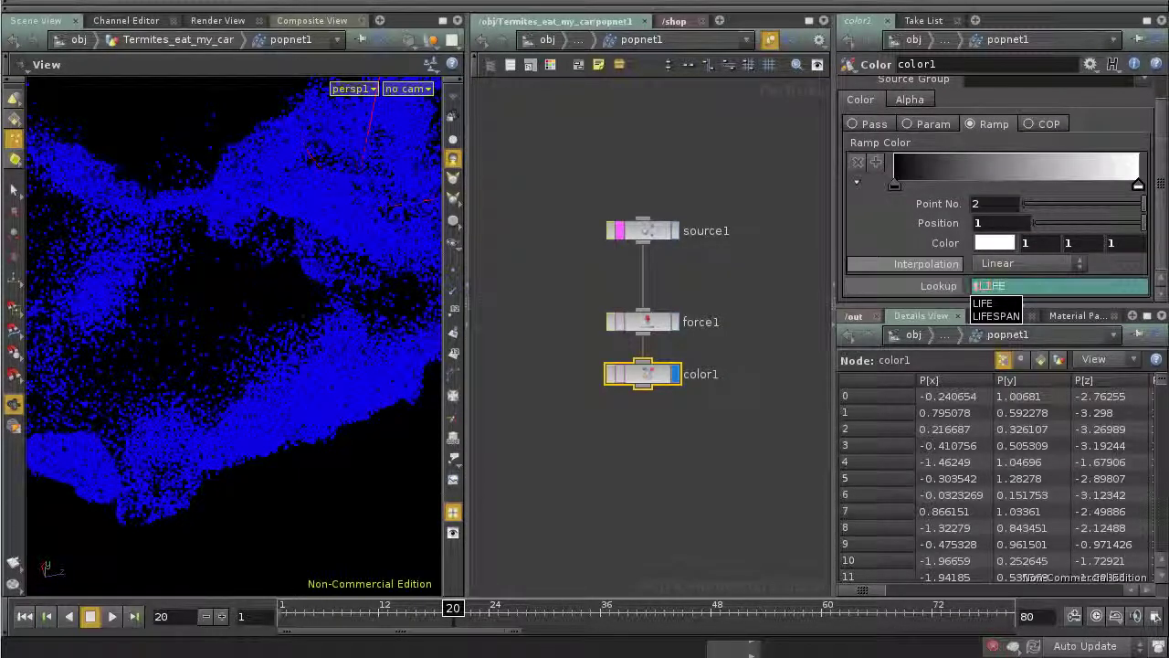
type("$LIFE")
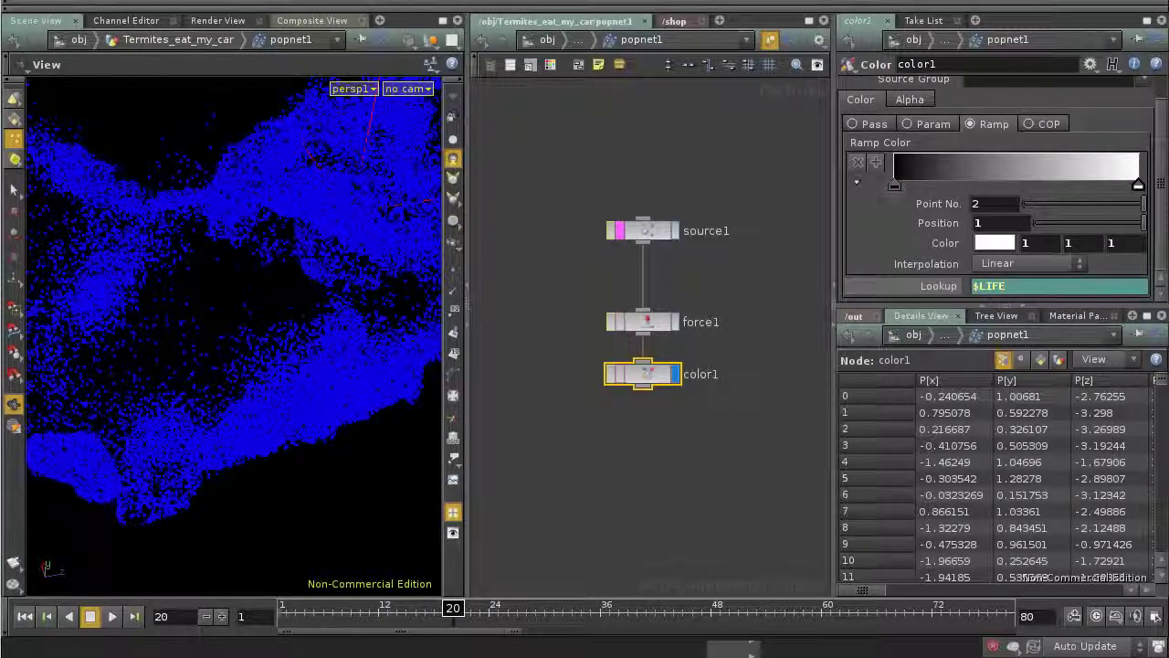
Rewind to frame 1, advance the simulation to frame 16 and examine how the ramp colours the particles
left_click(25, 617)
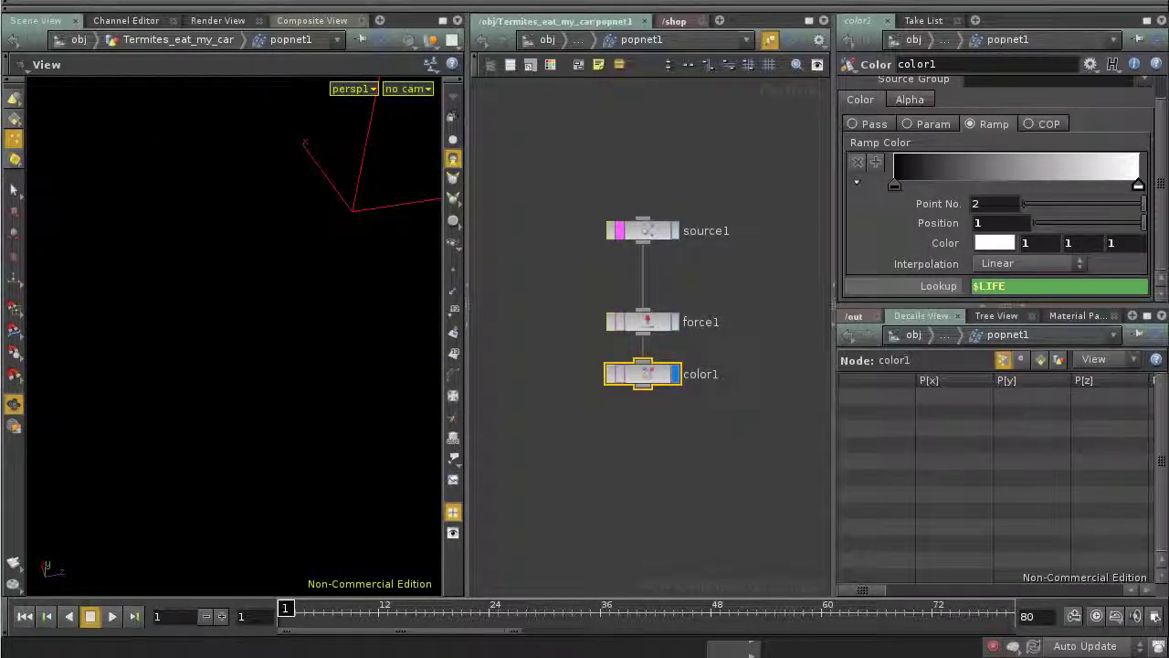
key("Up")
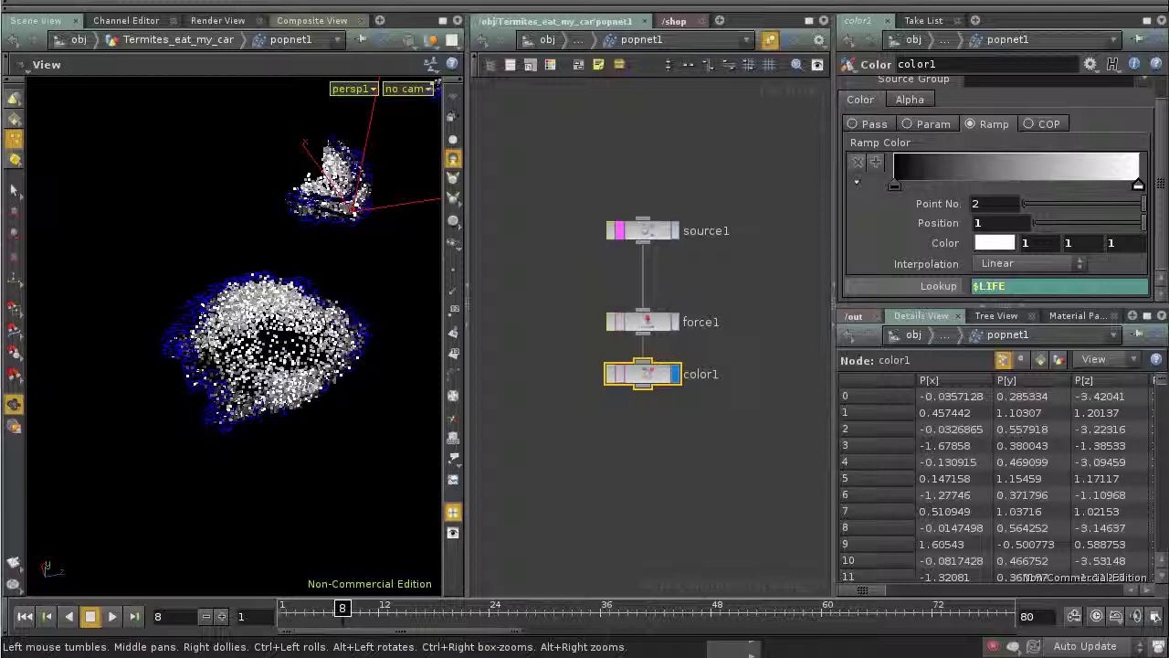
left_click(222, 617)
left_click(222, 616)
left_click(222, 617)
left_click(221, 616)
left_click(221, 616)
left_click(222, 616)
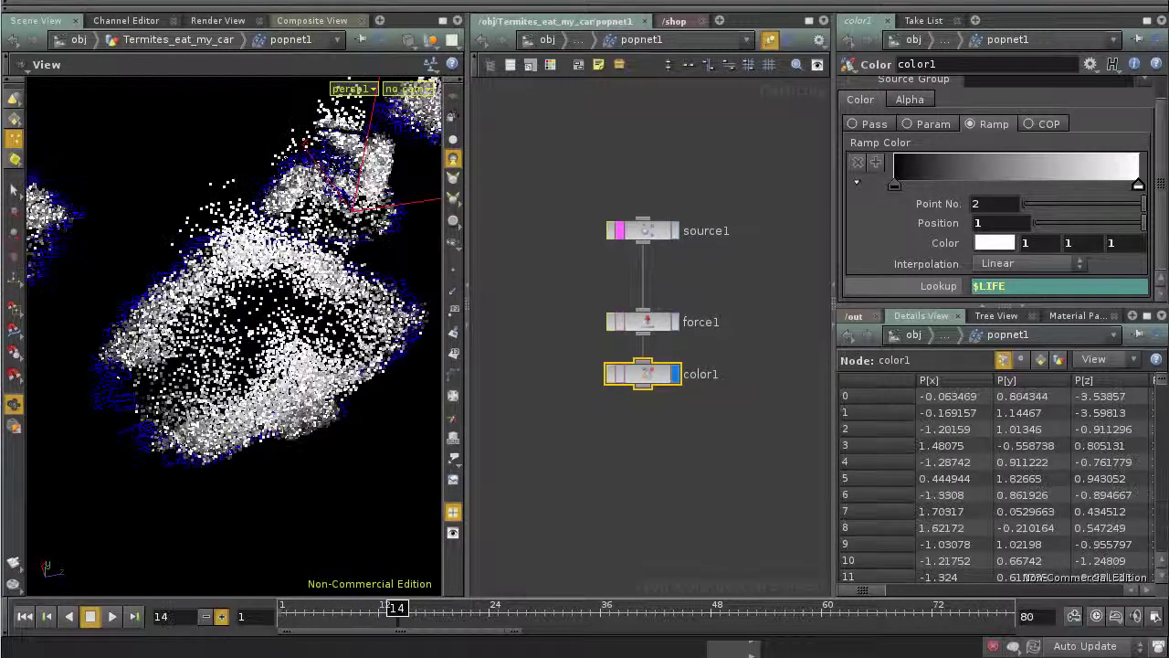
left_click(221, 616)
left_click(222, 617)
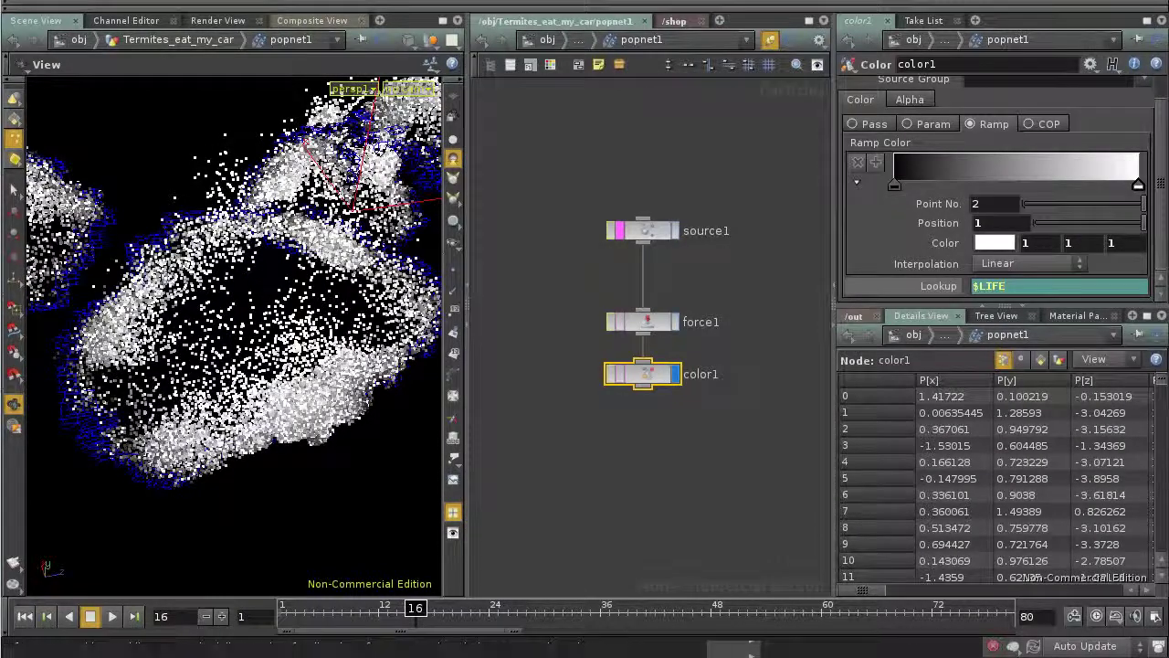
Add a dark point at about 0.27 on color1's ramp and rerun the simulation from frame 1 to frame 9
left_click_drag(904, 185, 961, 184)
left_click(25, 617)
left_click(222, 617)
left_click(222, 617)
left_click(222, 616)
left_click(222, 617)
left_click(222, 617)
left_click(222, 617)
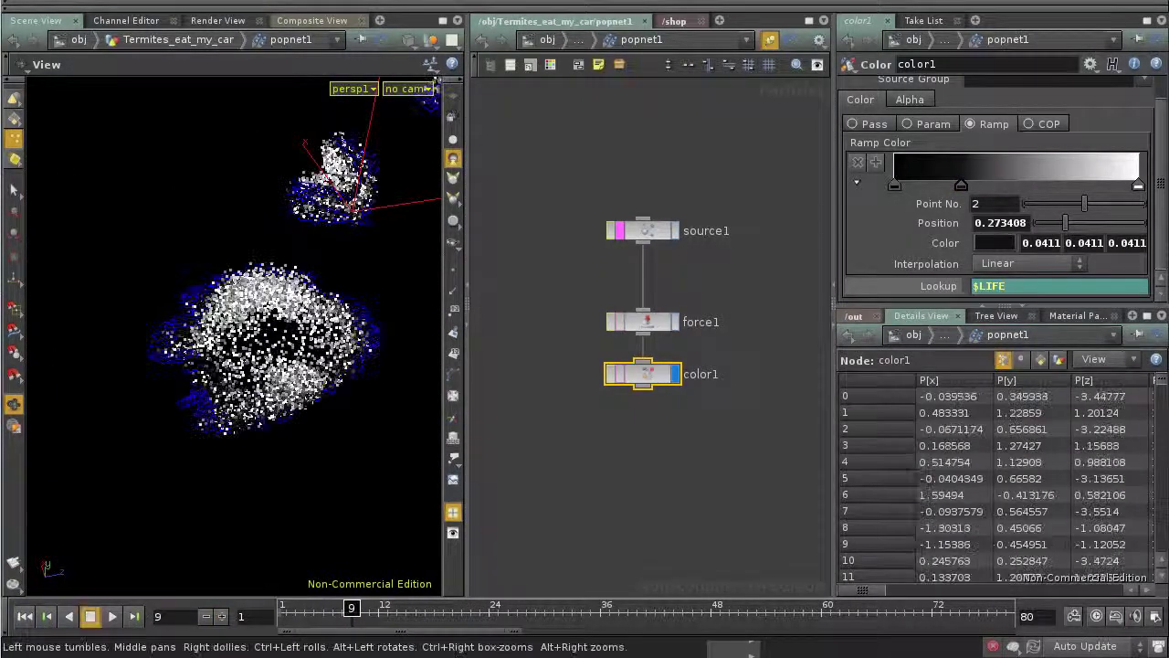
Move the ramp's middle point to about 0.53 and rerun the simulation from frame 1 to frame 8
left_click_drag(961, 184, 1024, 184)
key("ctrl+Up")
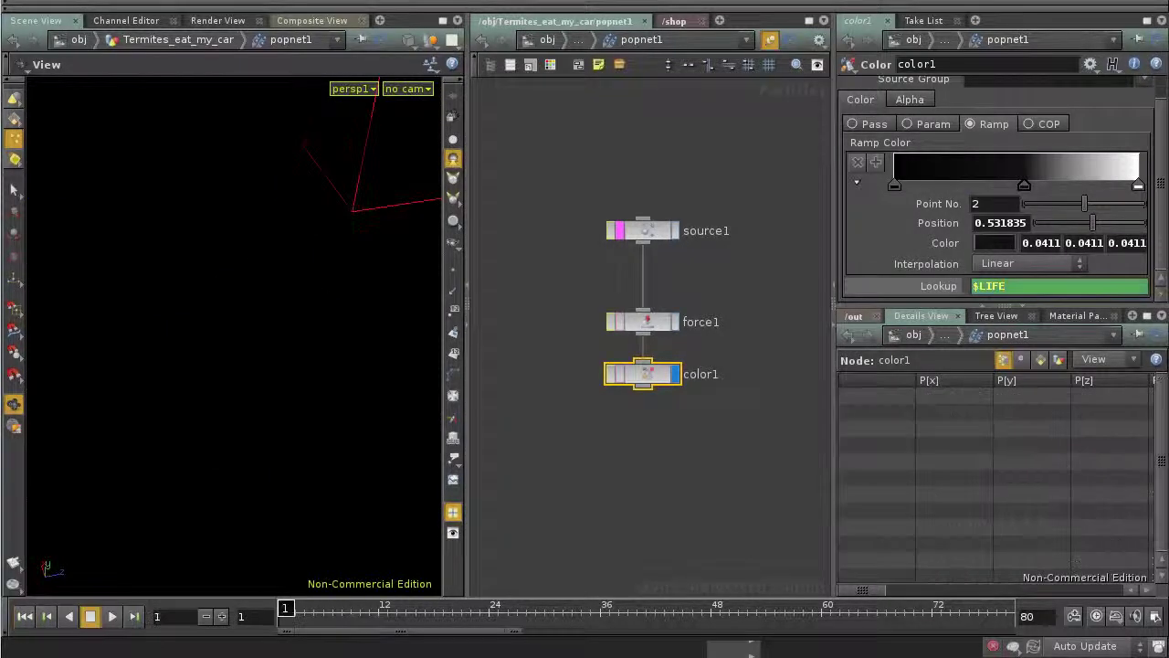
key("Right")
key("Right")
key("Right")
key("Right")
key("Right")
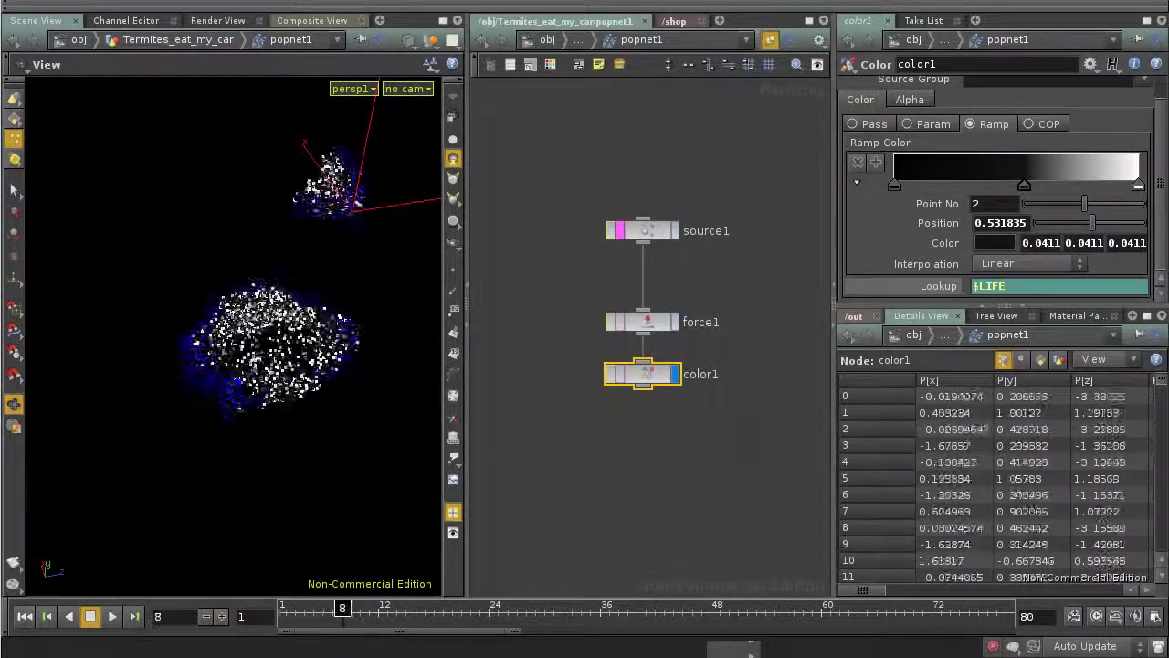
Set the colour of the ramp's first point to green, RGB 0, 0.898, 0
left_click(994, 242)
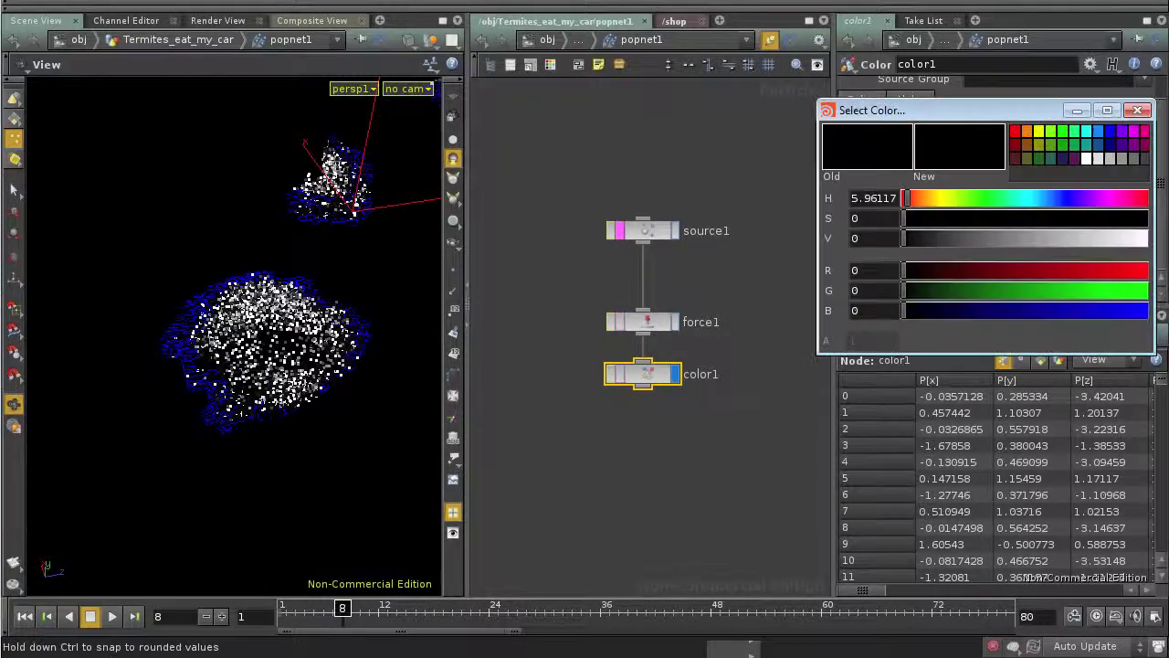
left_click_drag(905, 198, 985, 199)
left_click_drag(905, 289, 1122, 290)
left_click(1138, 109)
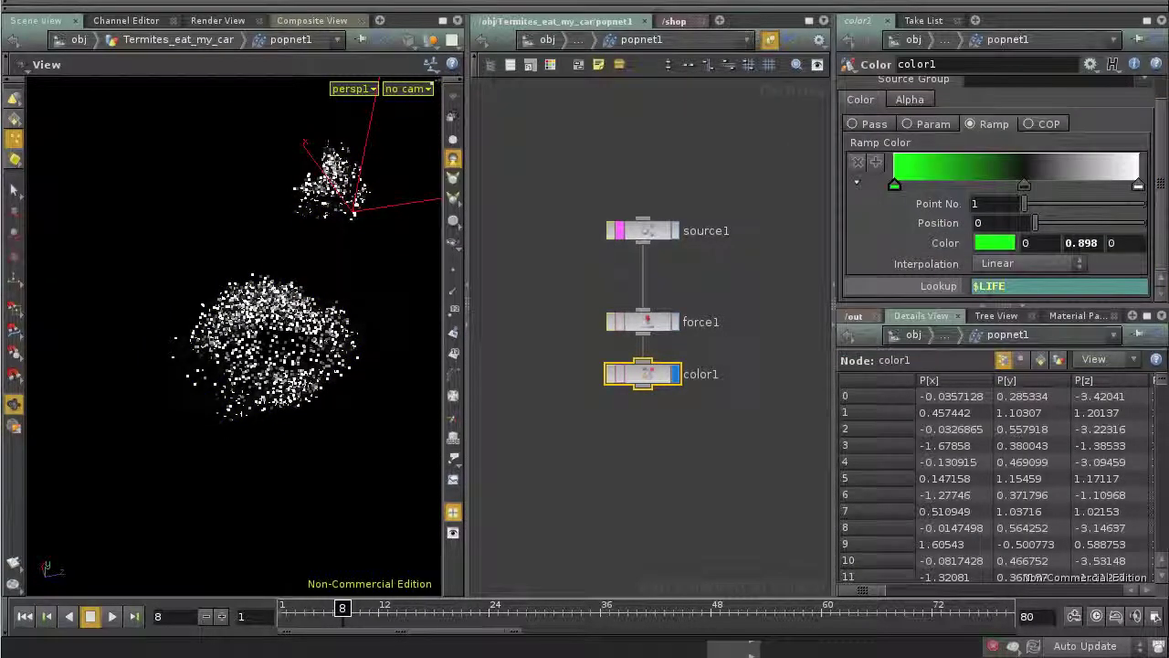
Delete the ramp's dark middle point and add a light green one at a position of about 0.46
left_click(1024, 185)
key("Delete")
left_click(938, 185)
left_click_drag(942, 185, 1006, 227)
Replay the simulation from frame 1 to frame 14 and examine the green-to-white particles from the side
left_click(25, 617)
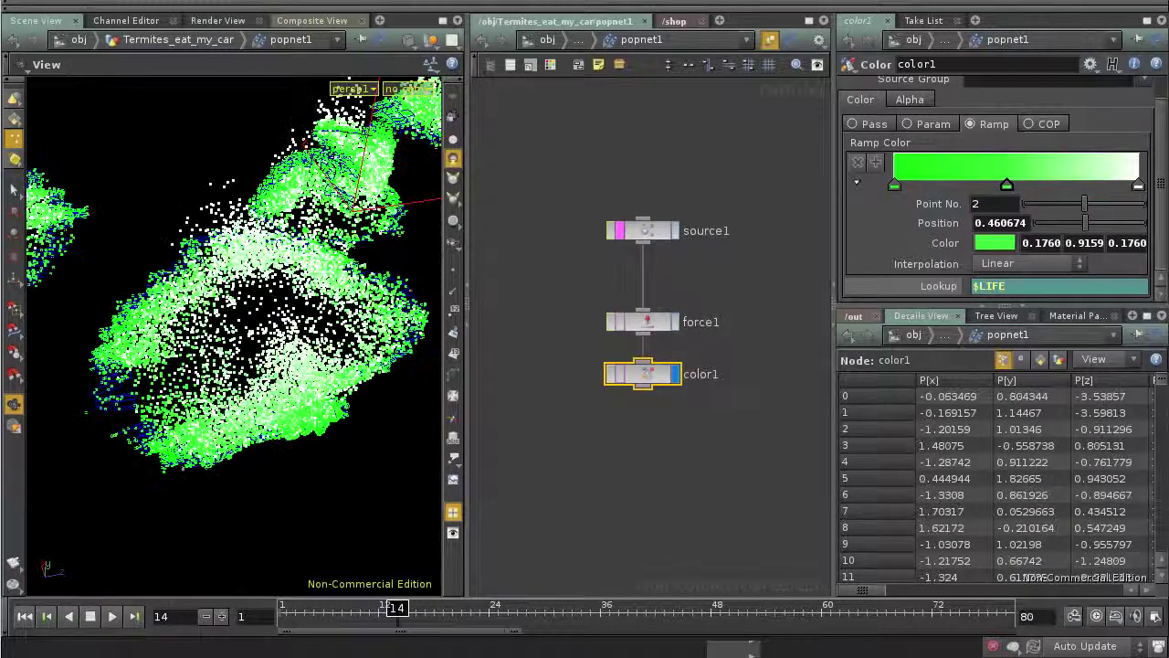
middle_click_drag(566, 352, 587, 343)
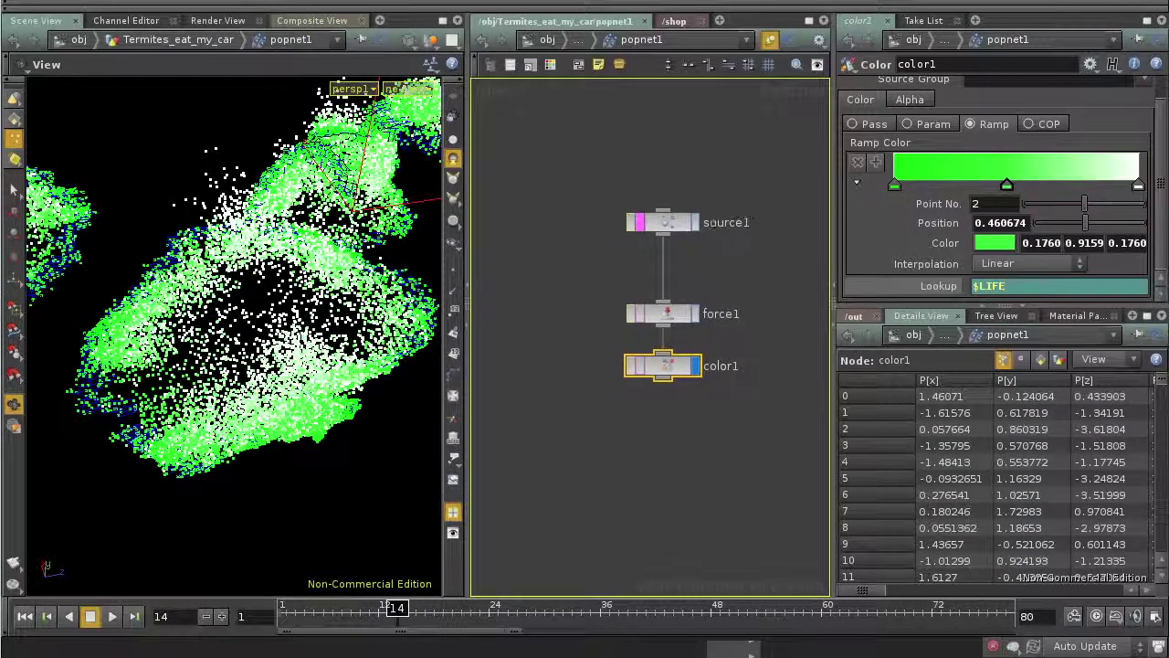
left_click_drag(201, 329, 366, 333)
scroll(274, 331, "down", 4)
left_click_drag(274, 330, 160, 306)
left_click(630, 438)
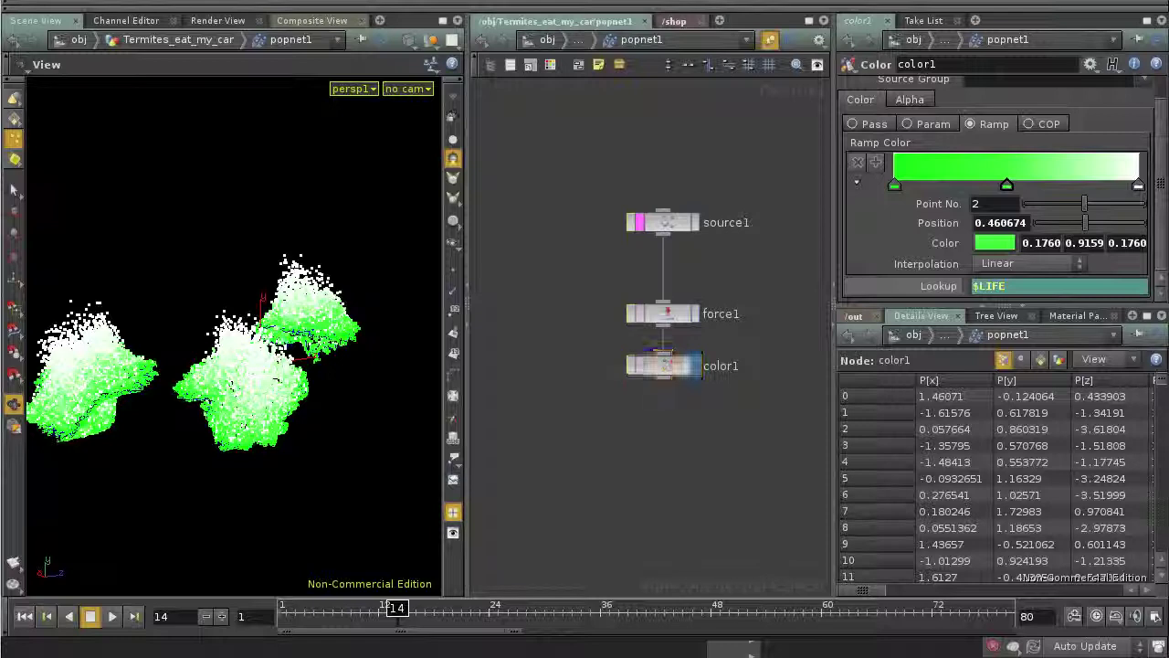
Return to the Termites_eat_my_car network, connect popnet1's output to merge2 and display merge2
key("u")
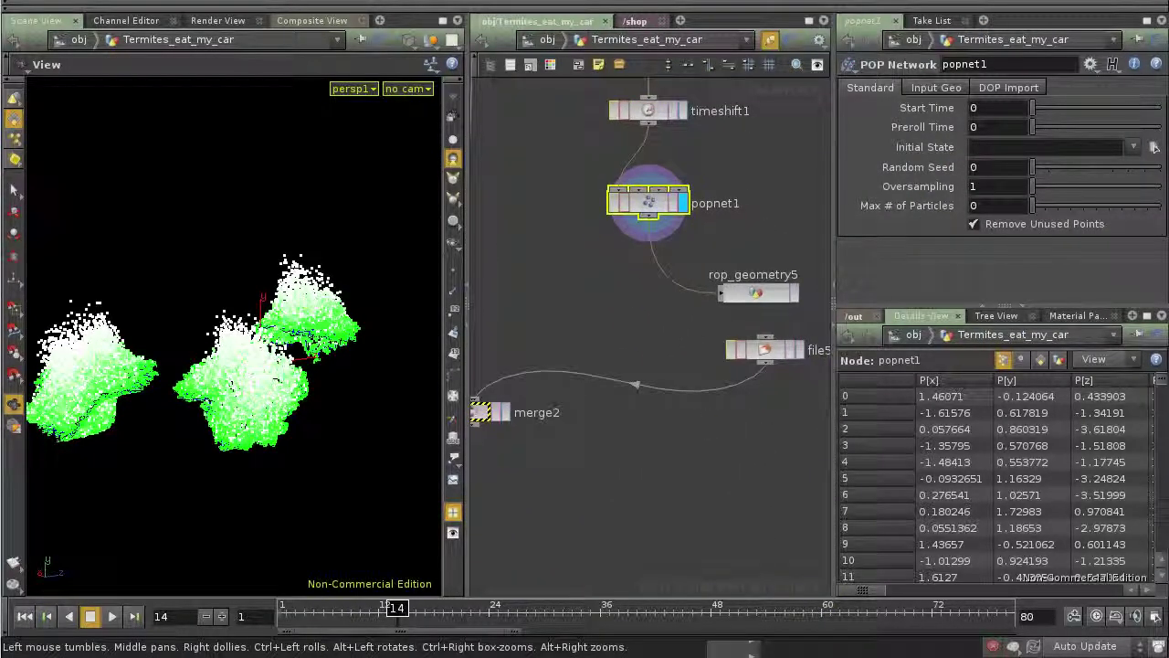
left_click_drag(765, 349, 748, 337)
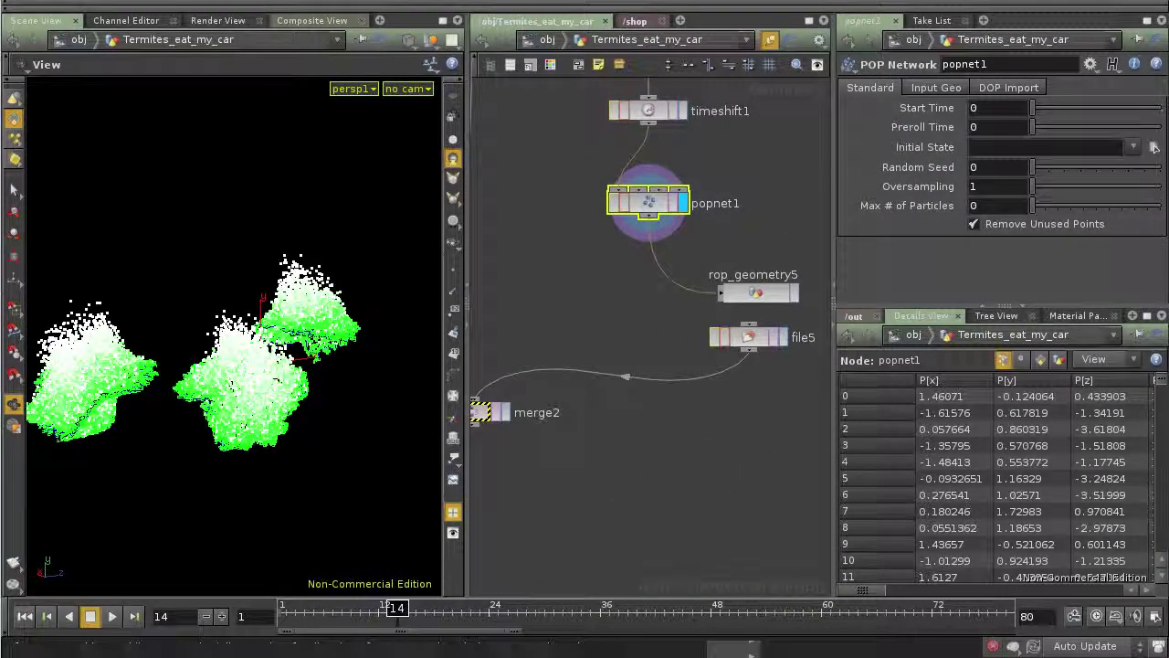
middle_click_drag(639, 393, 744, 397)
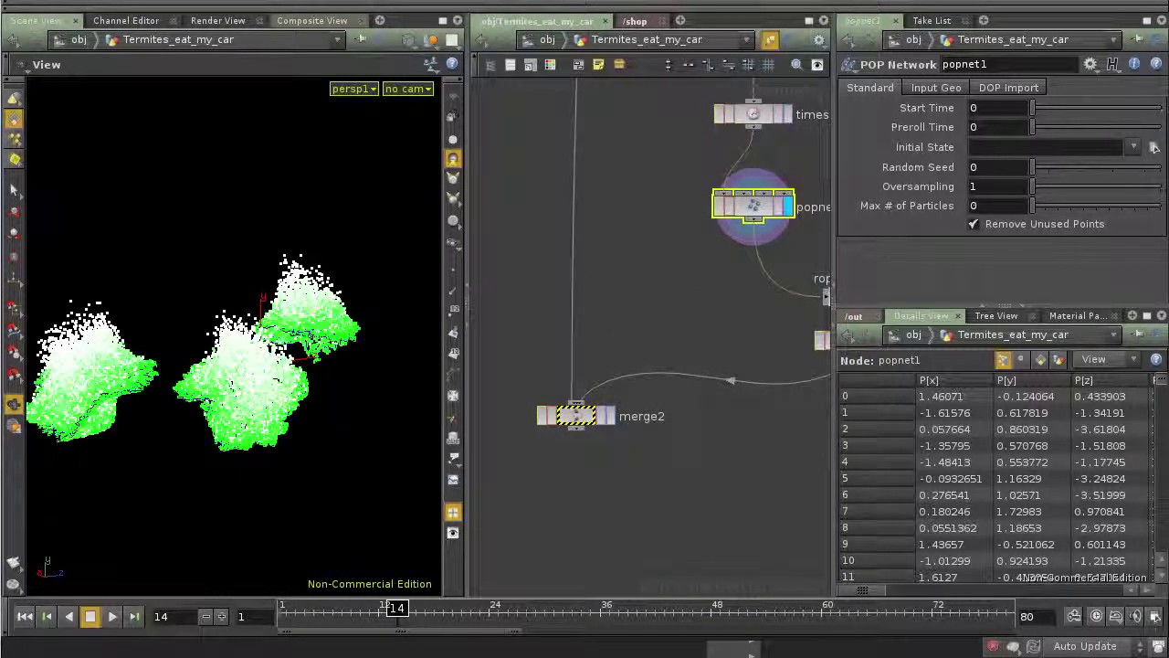
left_click_drag(754, 220, 576, 402)
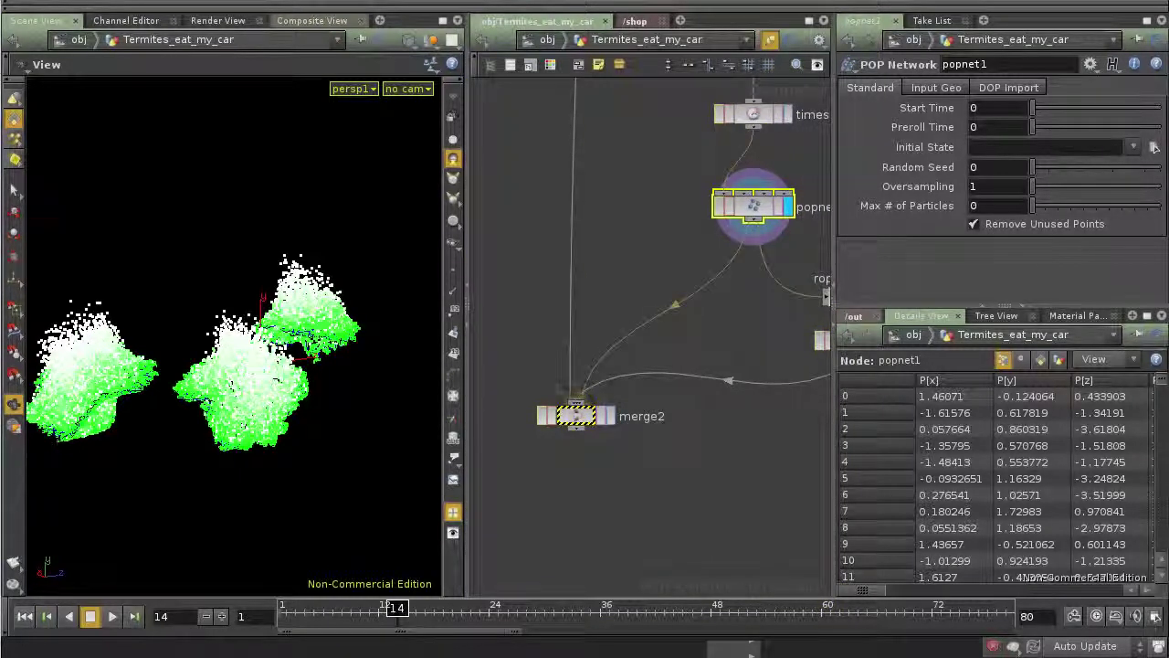
left_click(612, 415)
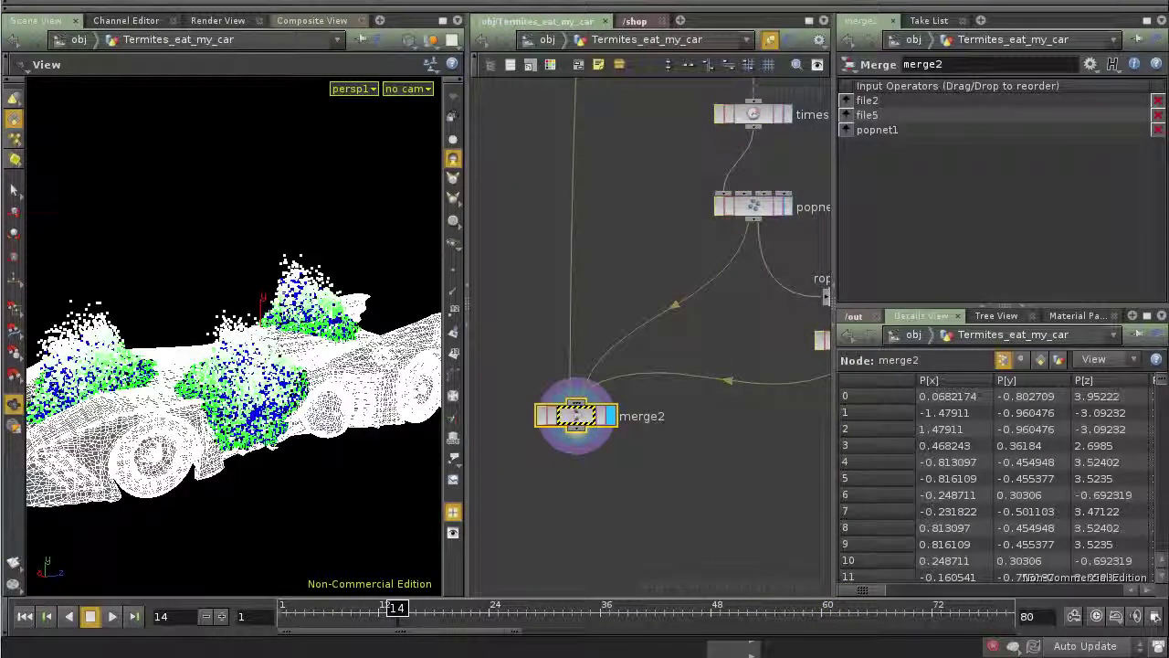
Display file5's particles on their own for comparison, and return the display to merge2
left_click_drag(201, 348, 237, 370)
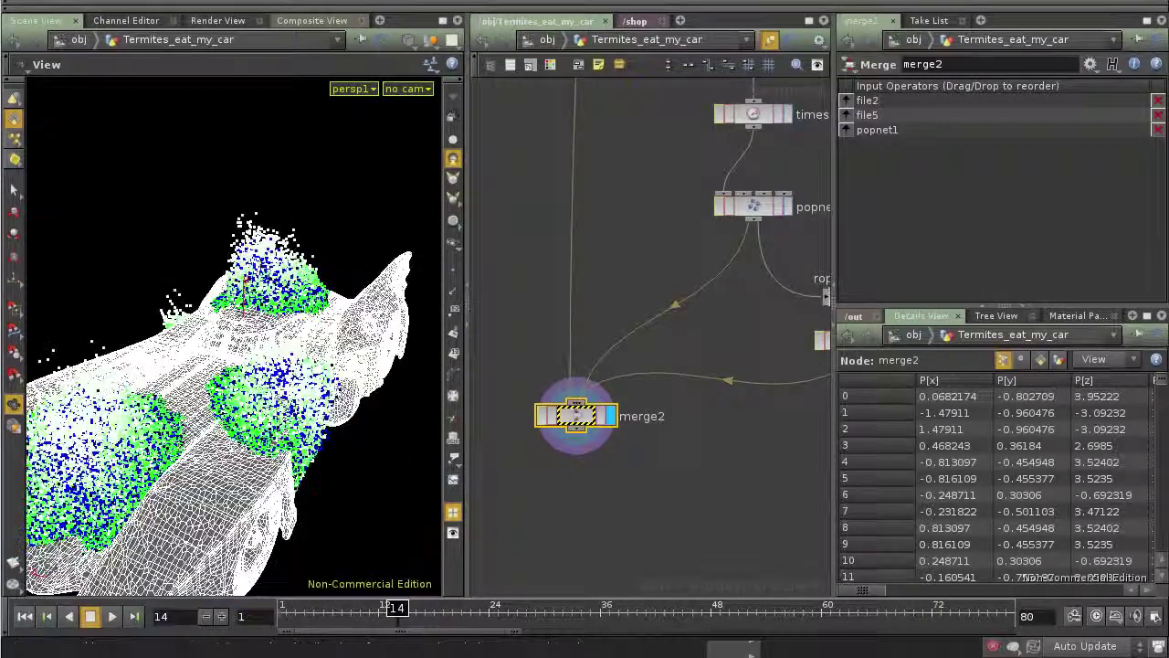
middle_click_drag(731, 357, 595, 364)
left_click(751, 349)
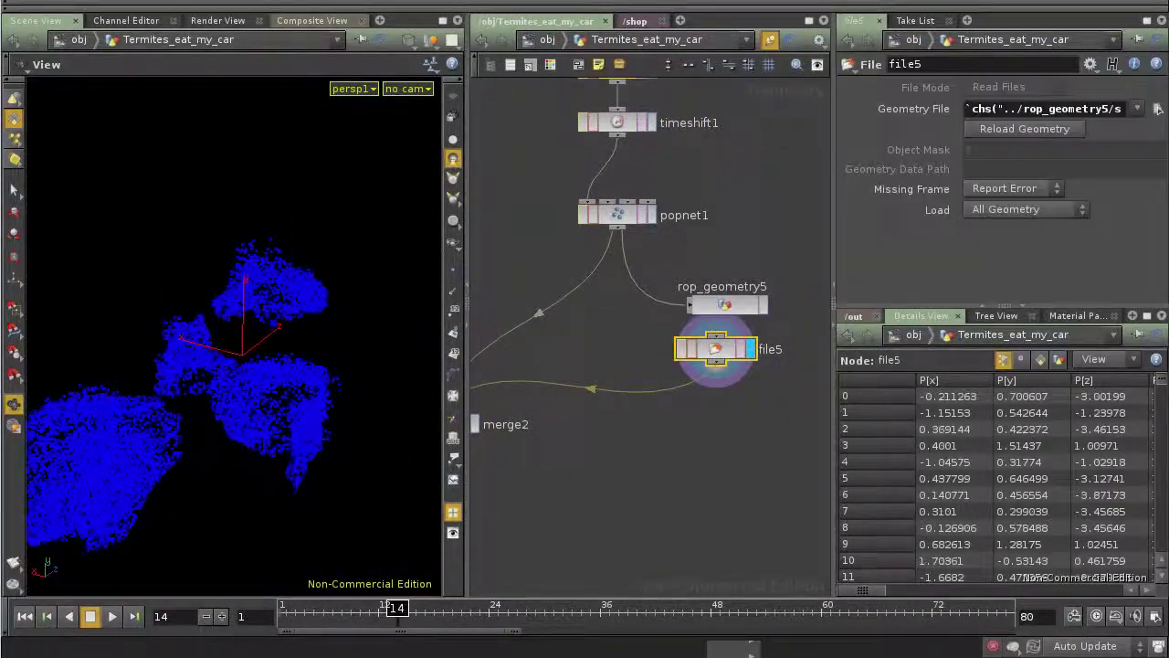
middle_click_drag(567, 425, 699, 372)
left_click(607, 371)
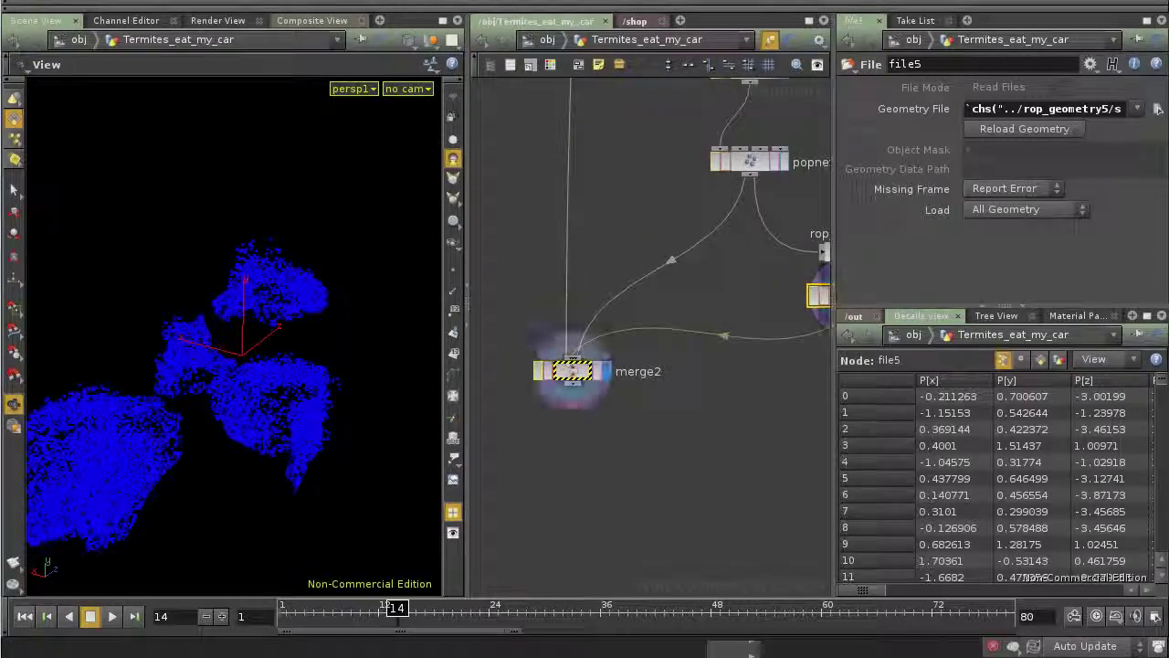
Change the viewport shading to Smooth Shaded and go to frame 24
left_click_drag(228, 366, 375, 409)
left_click(408, 39)
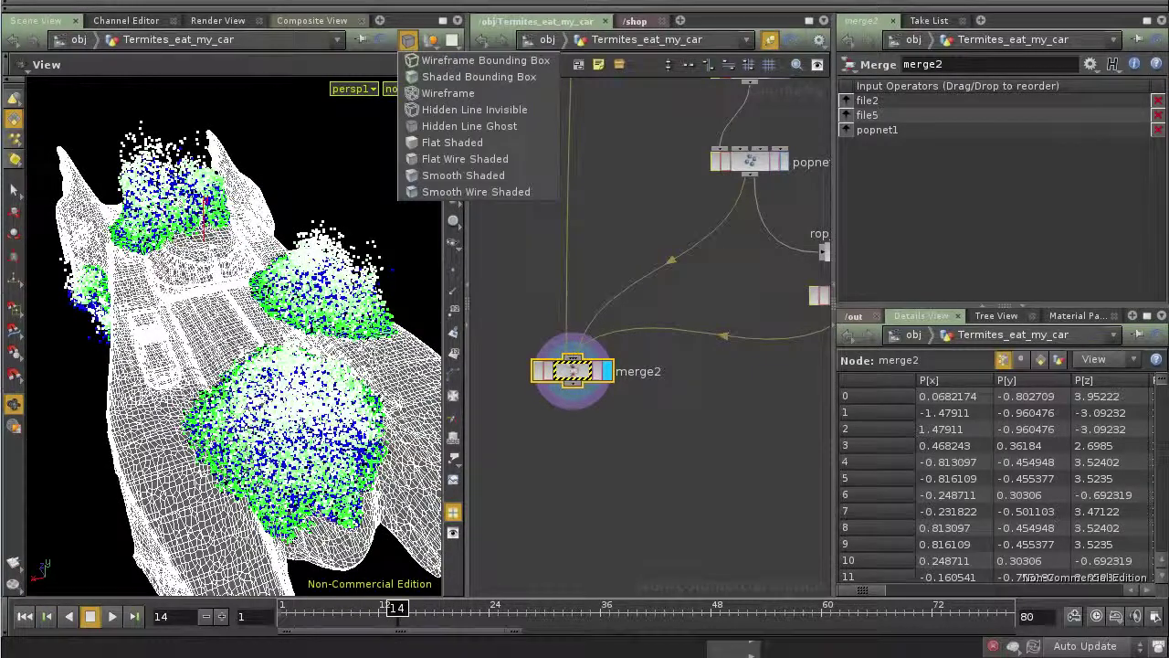
left_click(476, 176)
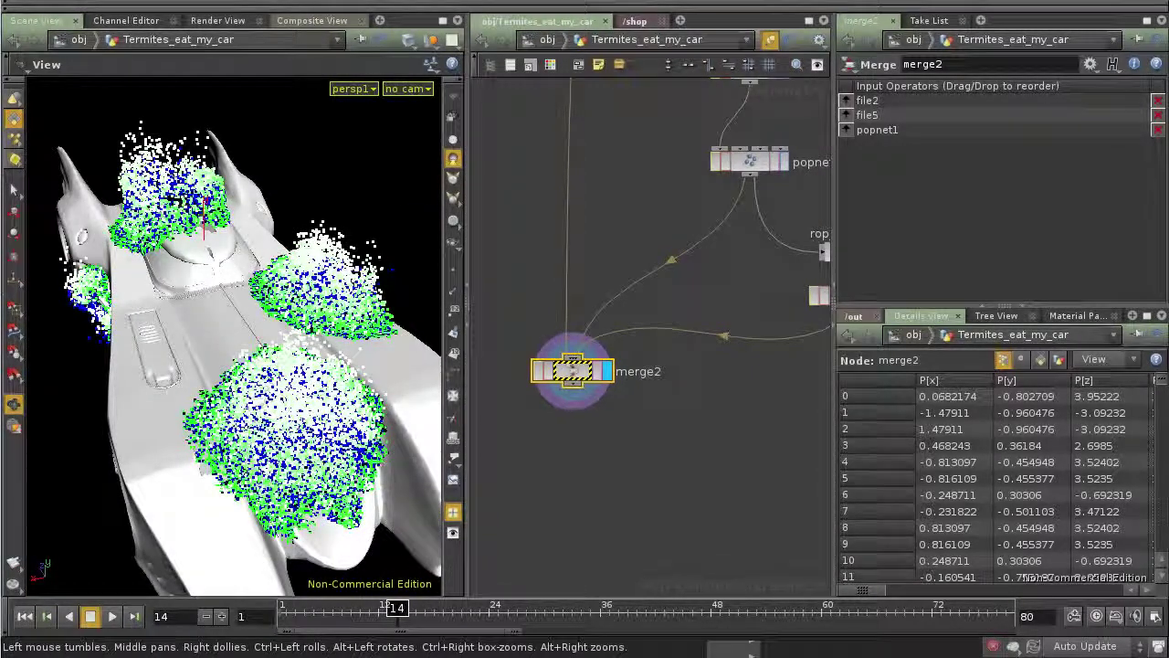
left_click_drag(246, 365, 253, 366)
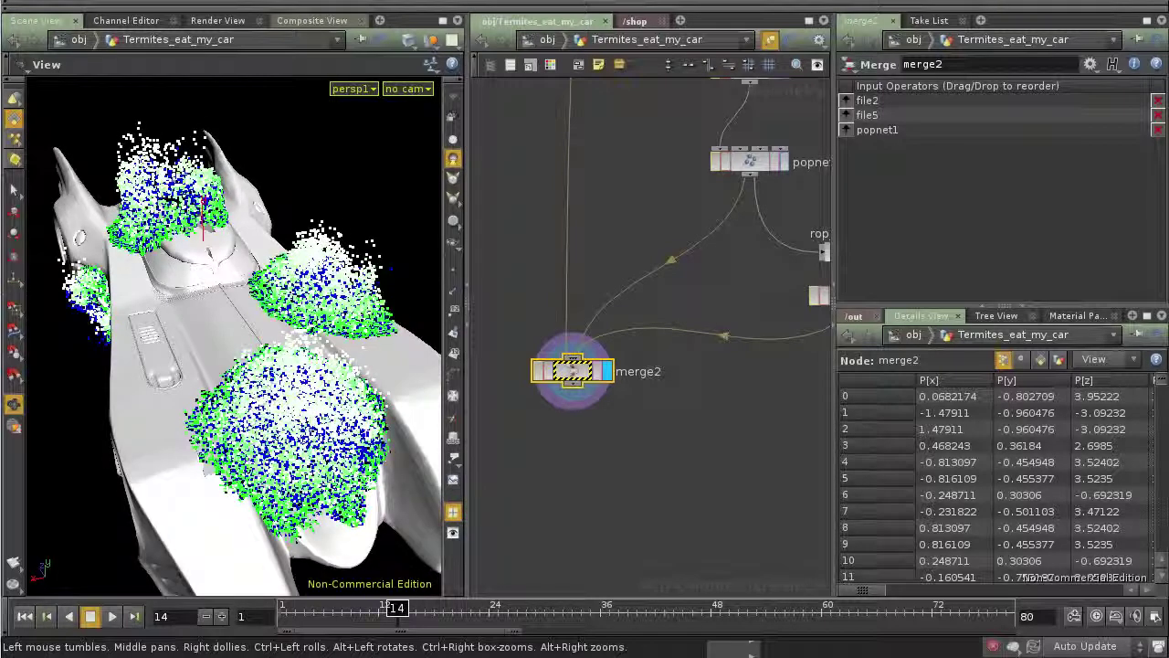
left_click(490, 609)
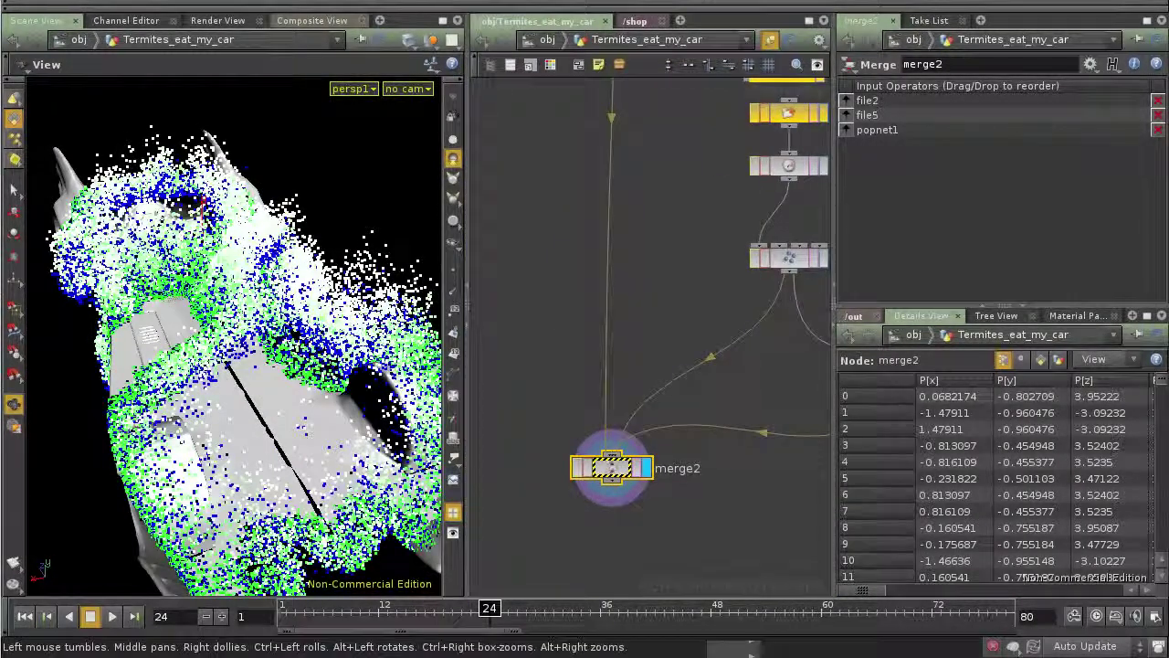
Remove file5 from merge2's input operators
right_click_drag(274, 356, 208, 345)
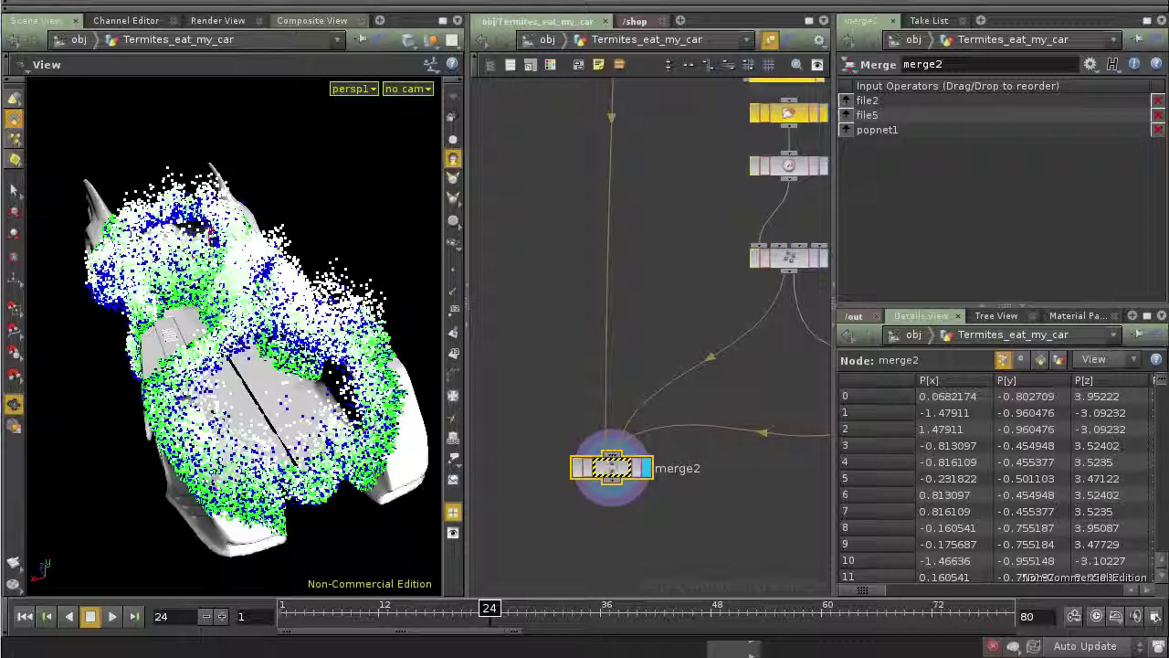
middle_click_drag(694, 365, 601, 307)
left_click(1159, 115)
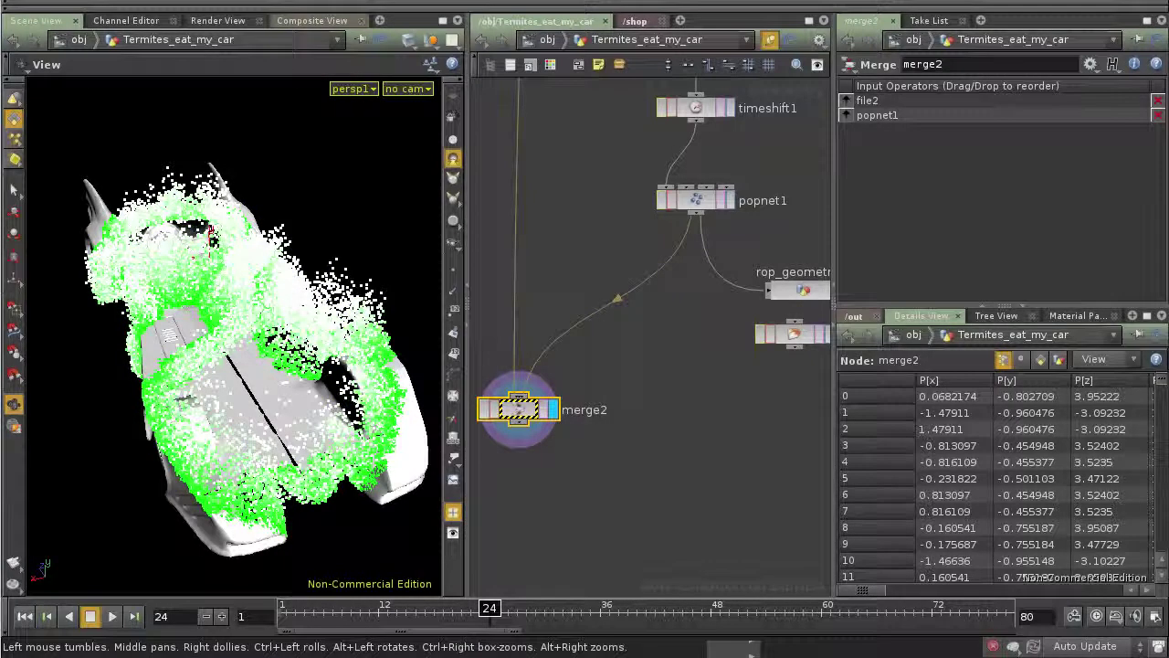
Examine the eaten car and its green-to-white particles at frame 24 from the front and side
mouse_move(223, 411)
left_mouse_down()
mouse_move(339, 350)
mouse_move(205, 400)
left_mouse_up()
left_click_drag(274, 422, 301, 420)
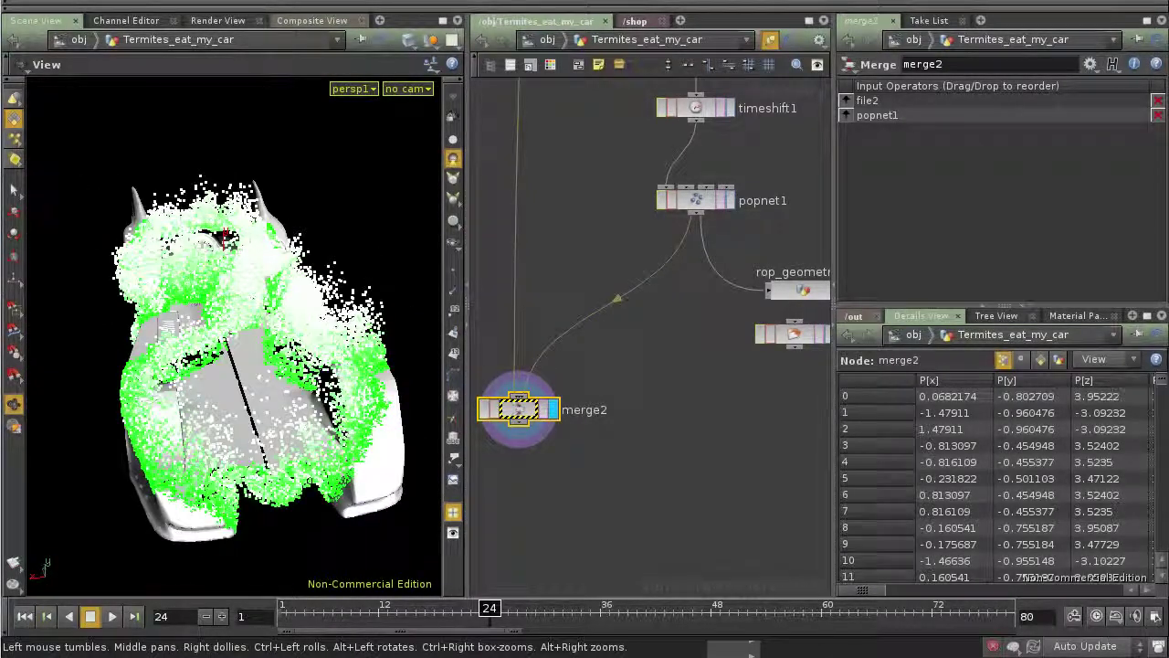
mouse_move(229, 410)
right_mouse_down()
mouse_move(228, 455)
mouse_move(228, 393)
right_mouse_up()
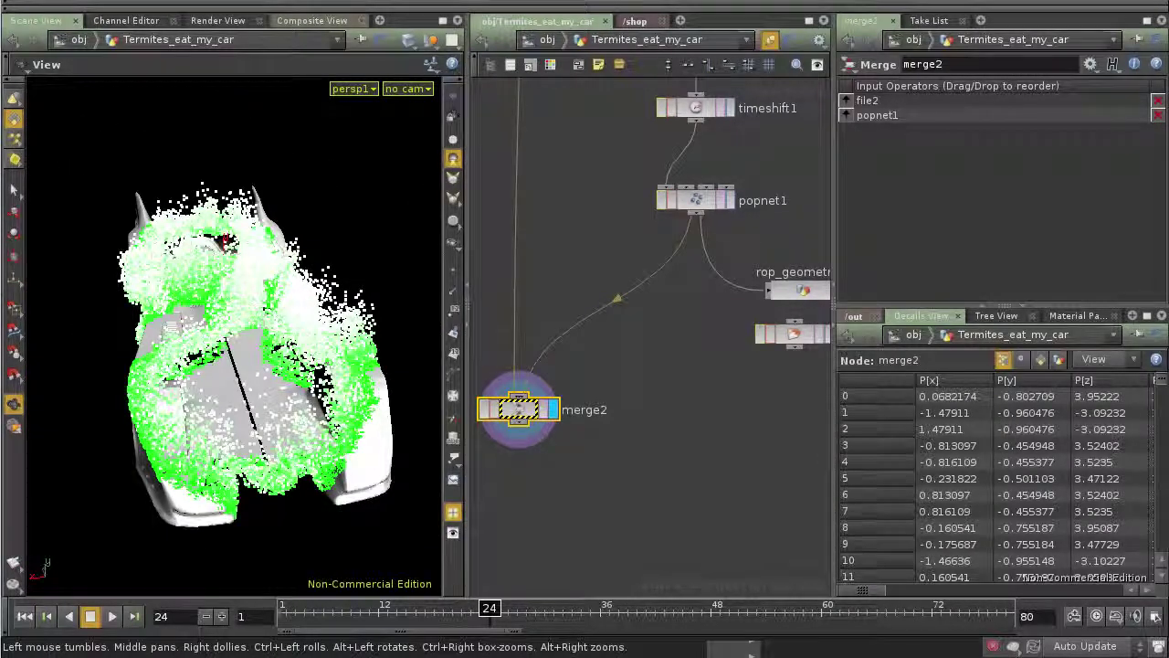
left_click_drag(210, 393, 297, 390)
left_click_drag(165, 329, 128, 319)
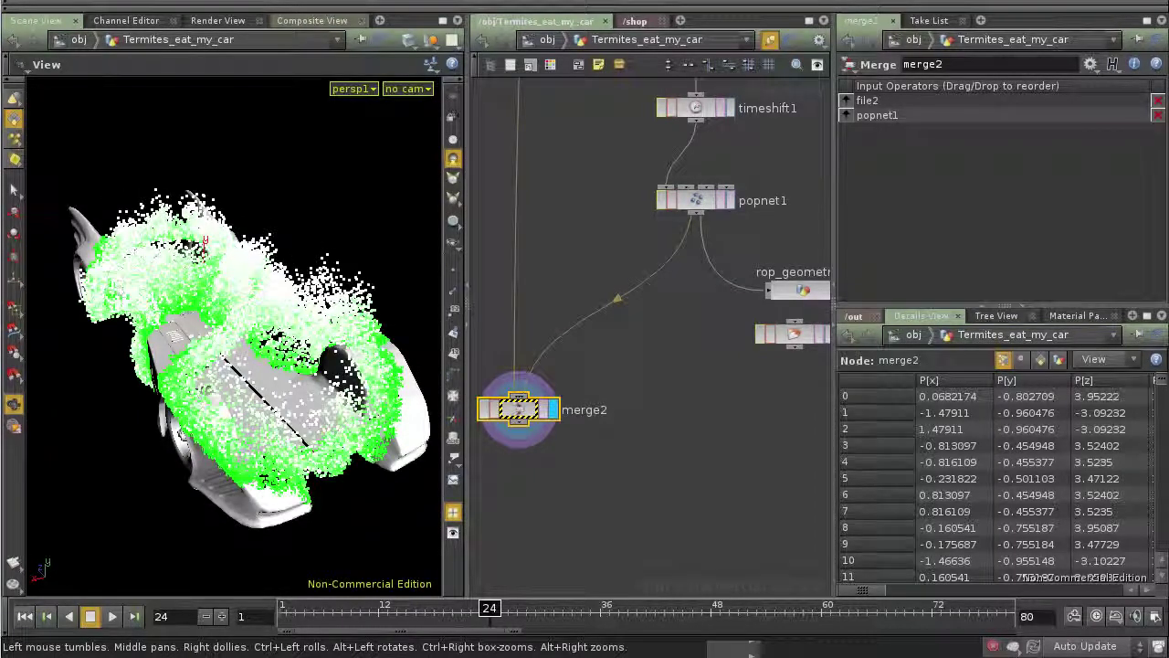
left_click_drag(205, 244, 168, 262)
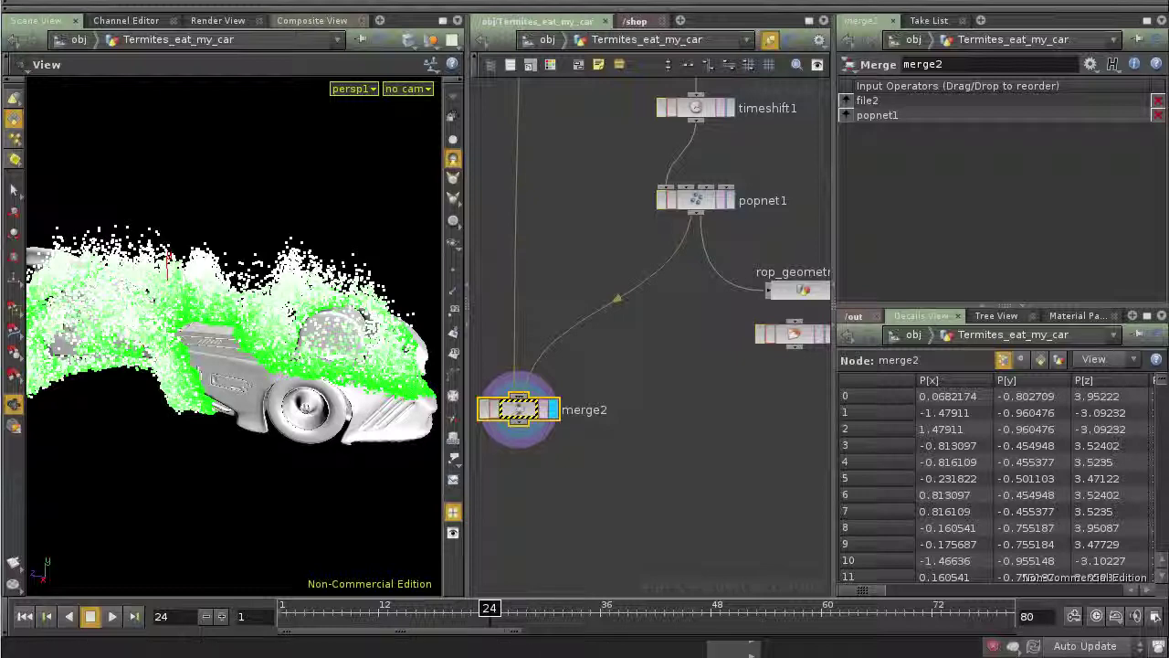
key("Tab")
key("Escape")
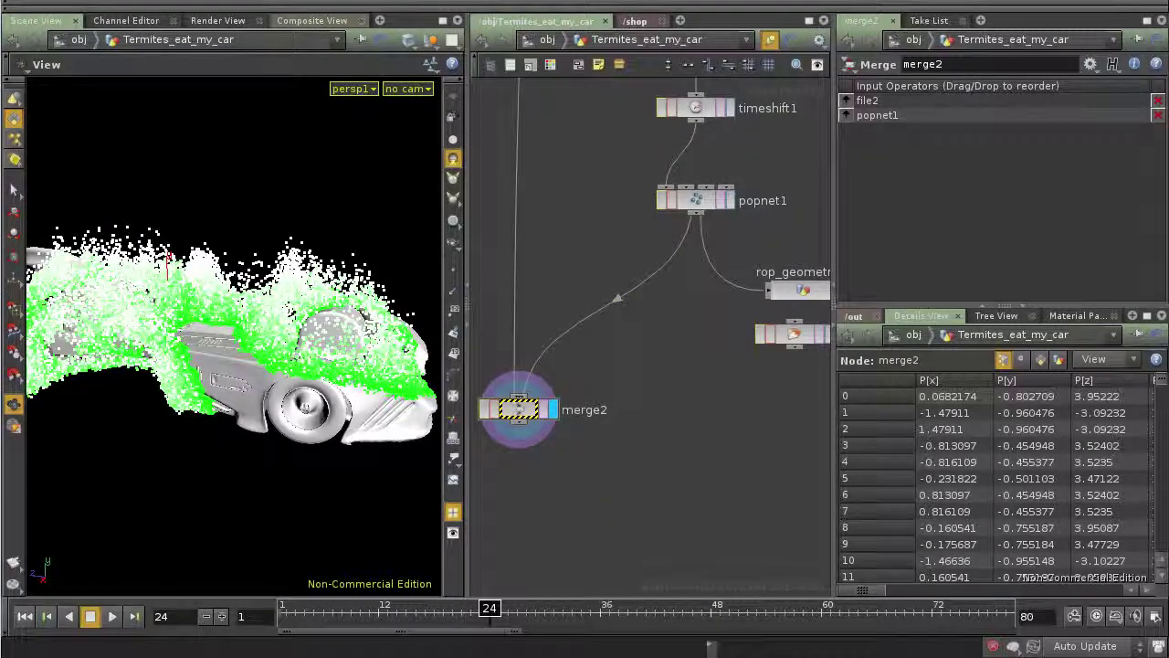
Add a Null node below popnet1, feed it from popnet1's output and display it
key("Tab")
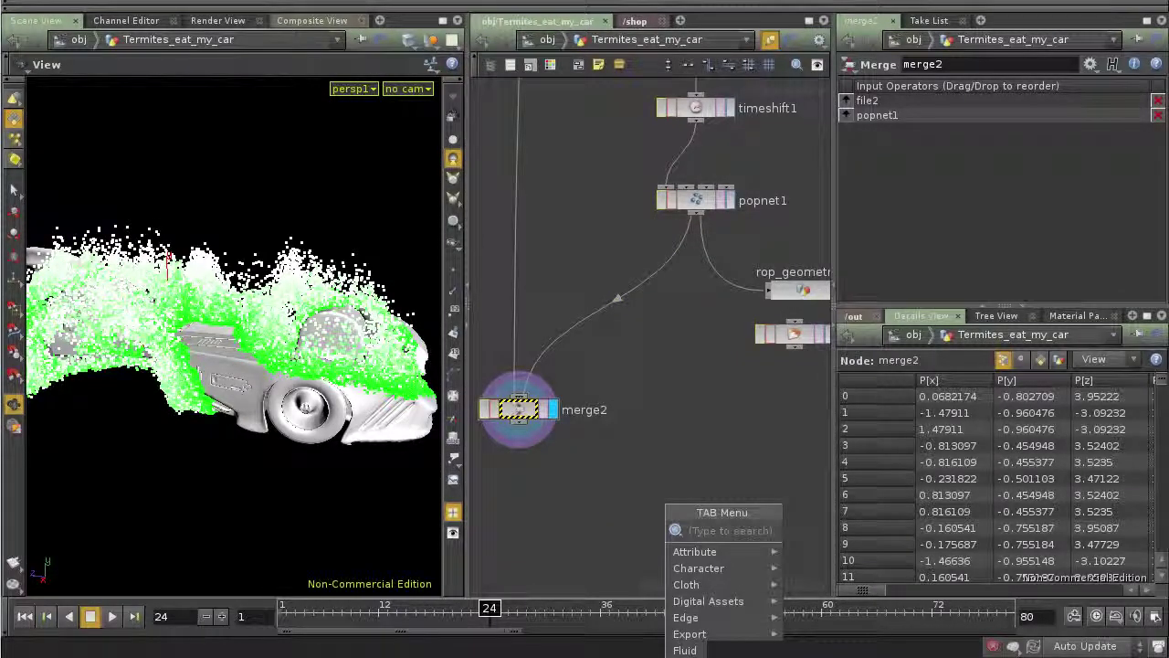
type("null")
key("Return")
left_click(738, 471)
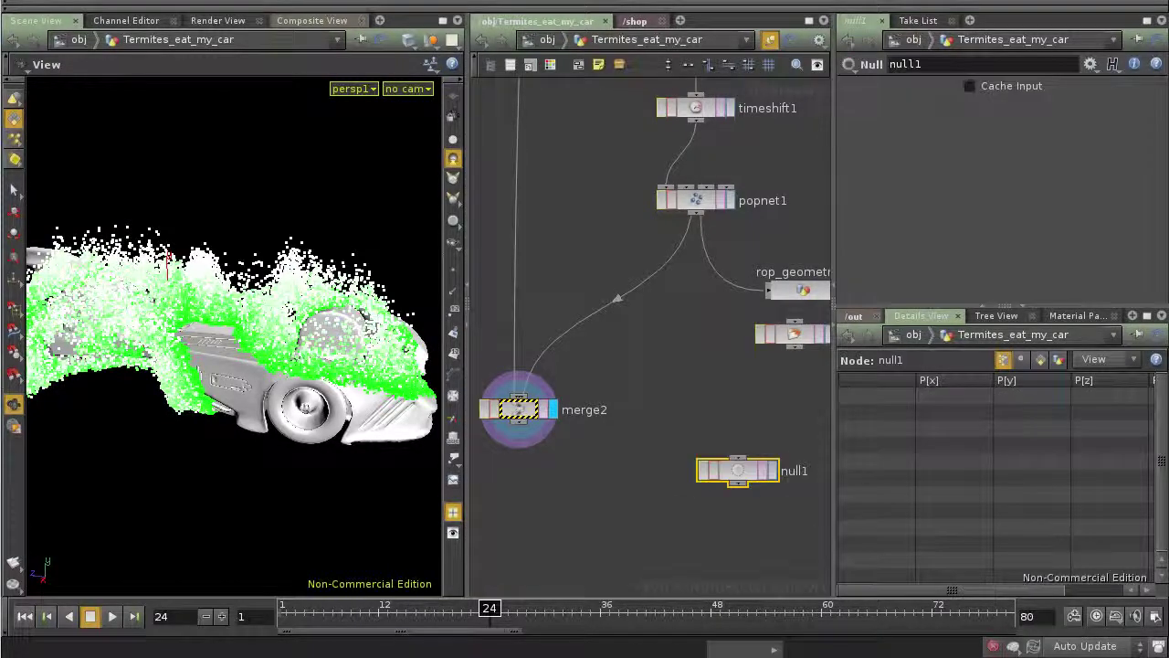
left_click_drag(696, 216, 738, 459)
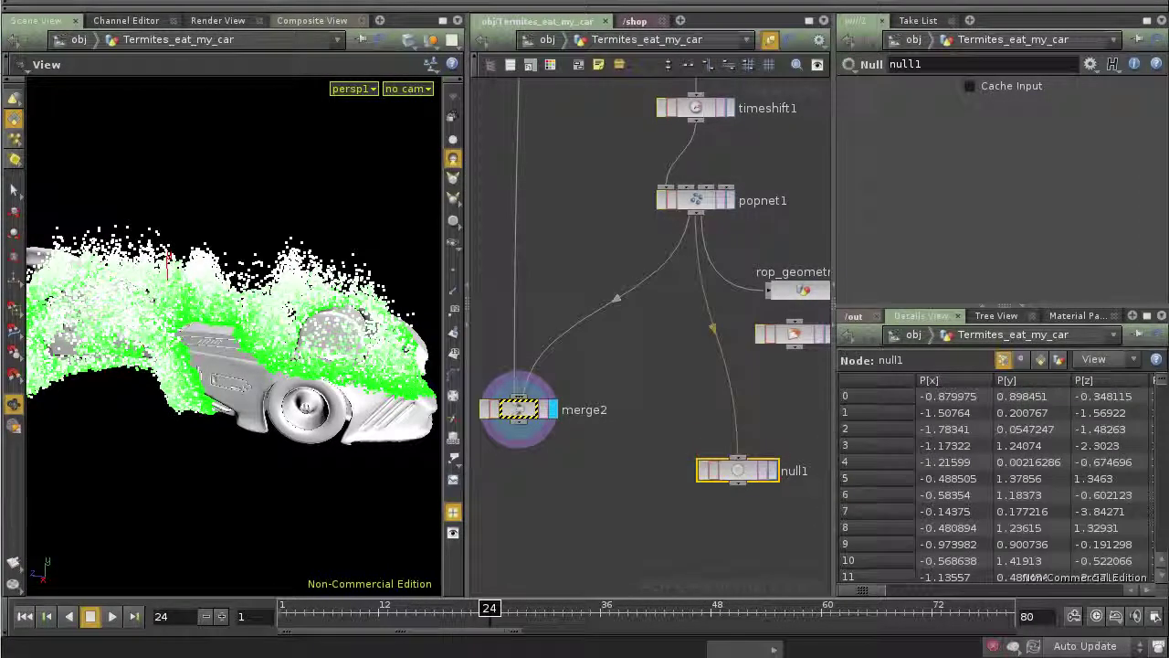
left_click(772, 470)
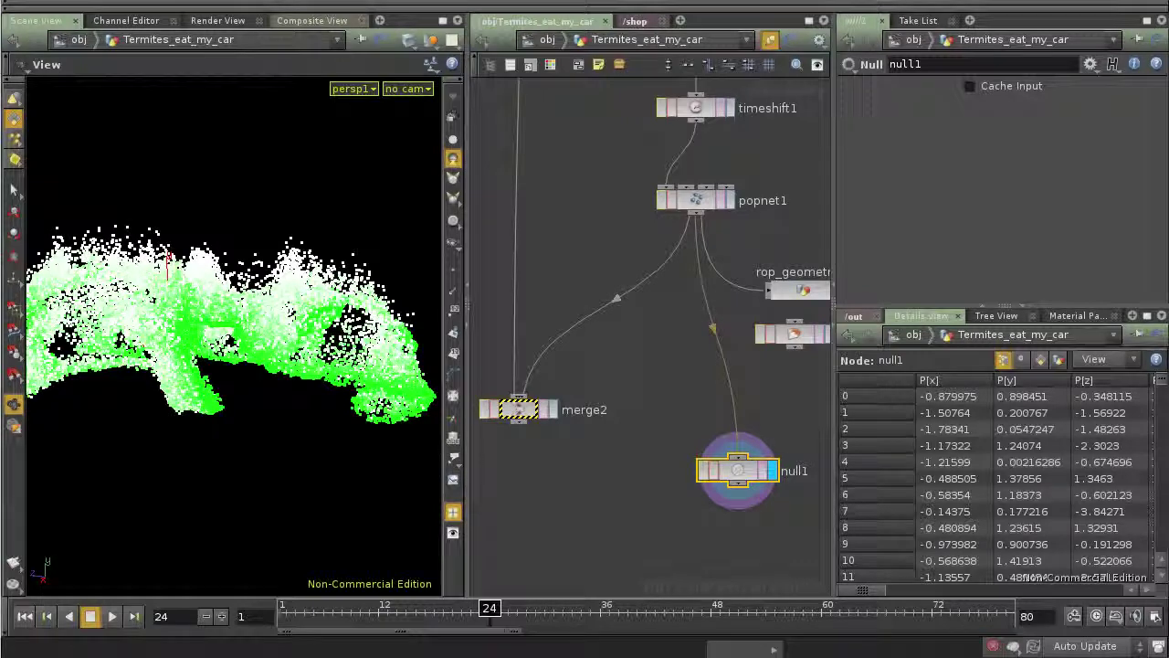
Feed the null from file5 instead, rename it OUT_PARTICLES and align it directly below file5
left_click(794, 470)
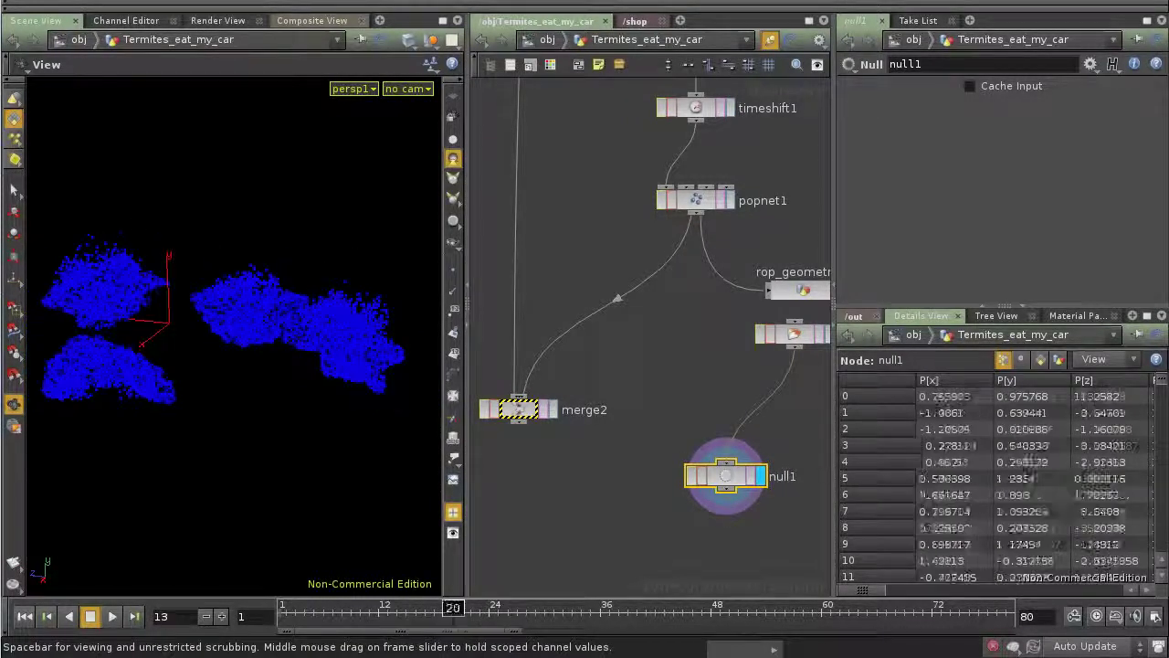
left_click_drag(727, 476, 762, 471)
middle_click_drag(762, 472, 558, 419)
left_click(615, 419)
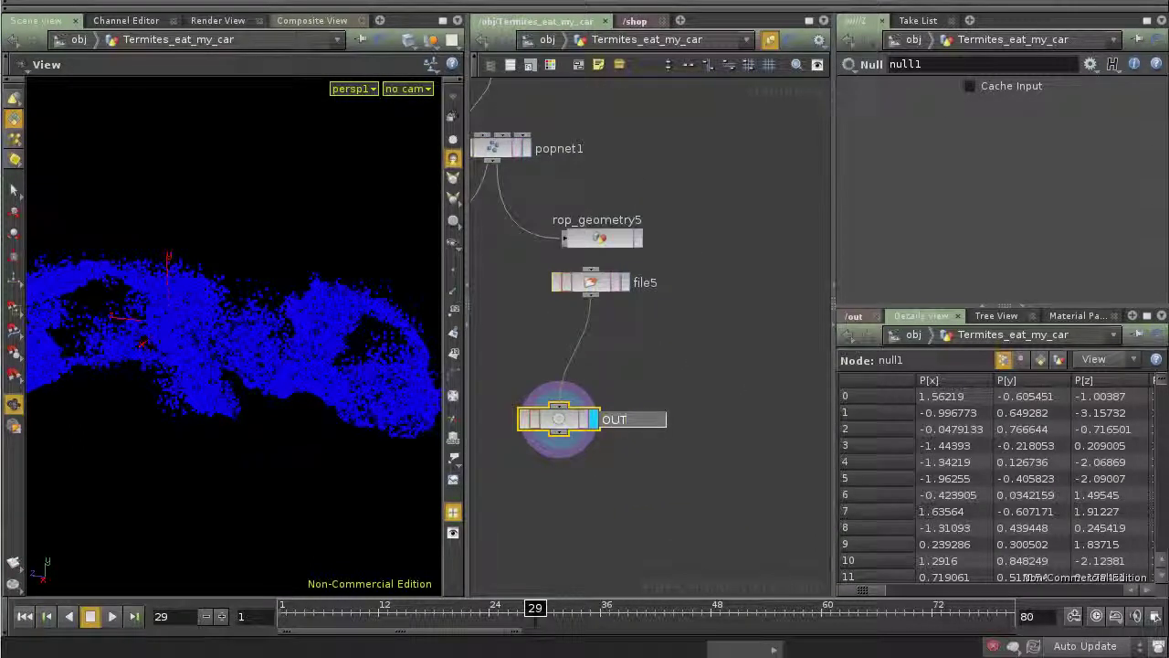
type("OUT_PARTICLES")
key("Return")
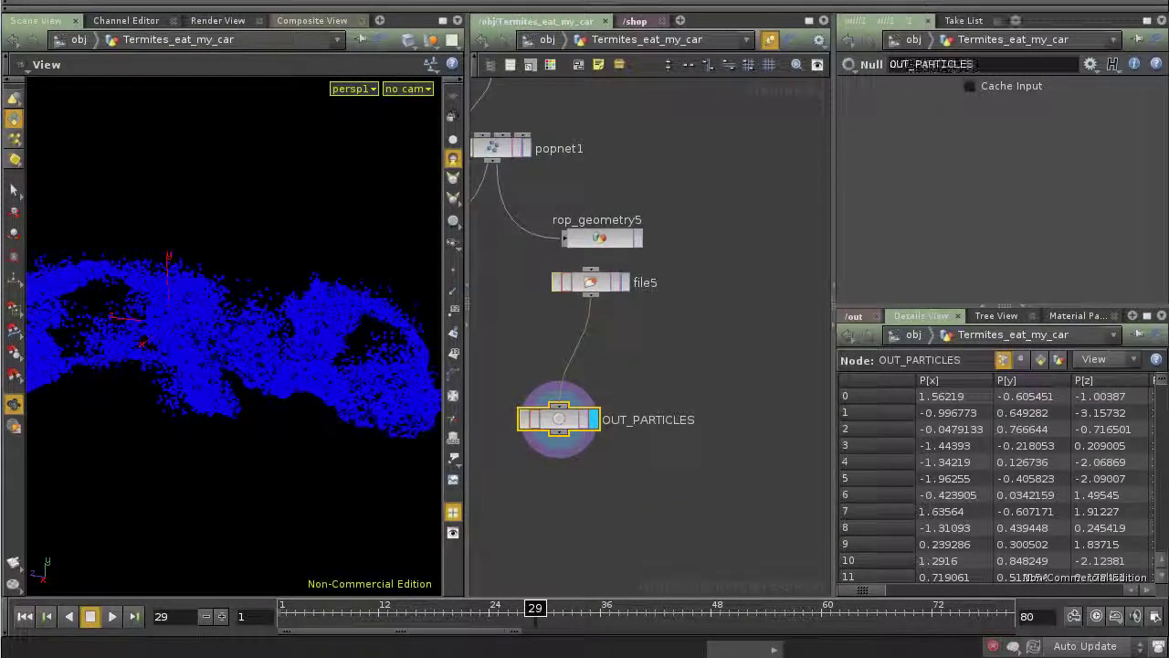
left_click_drag(558, 419, 590, 403)
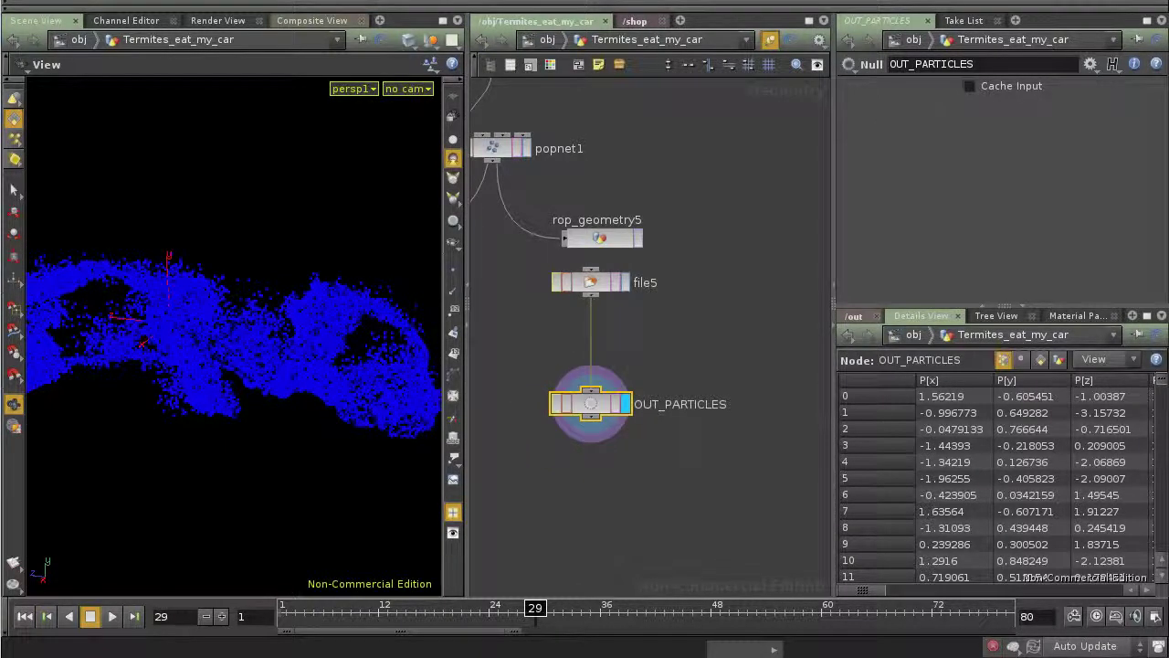
Add another Null node in the open area beside merge2
middle_click_drag(591, 403, 708, 448)
scroll(588, 306, "down", 3)
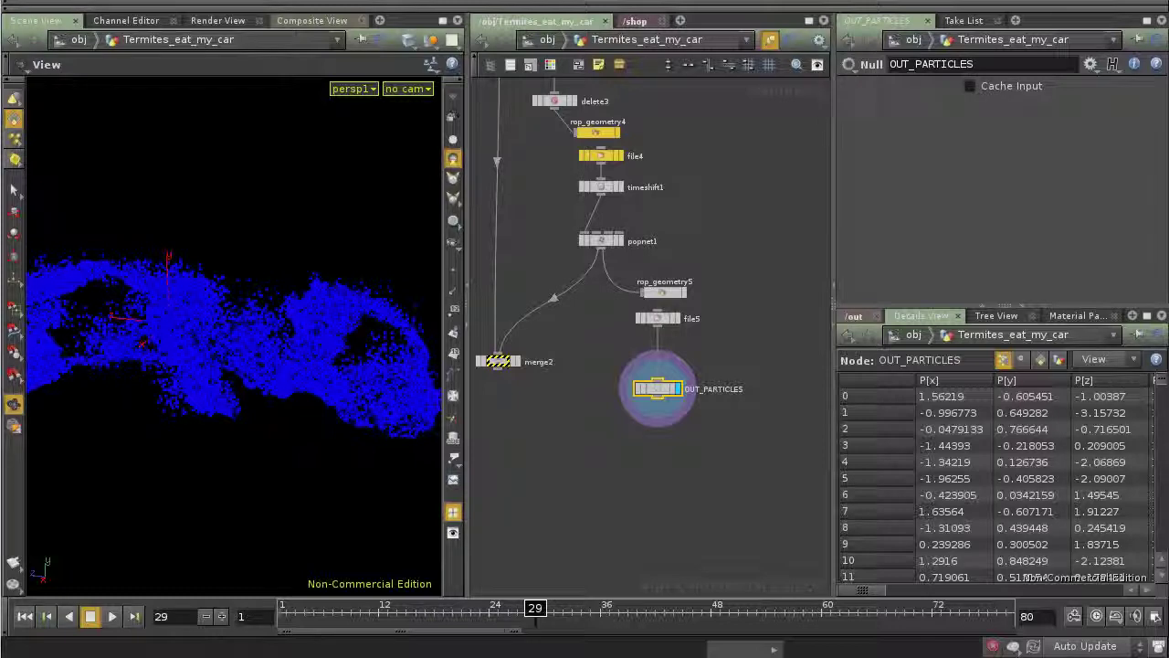
middle_click_drag(603, 283, 681, 414)
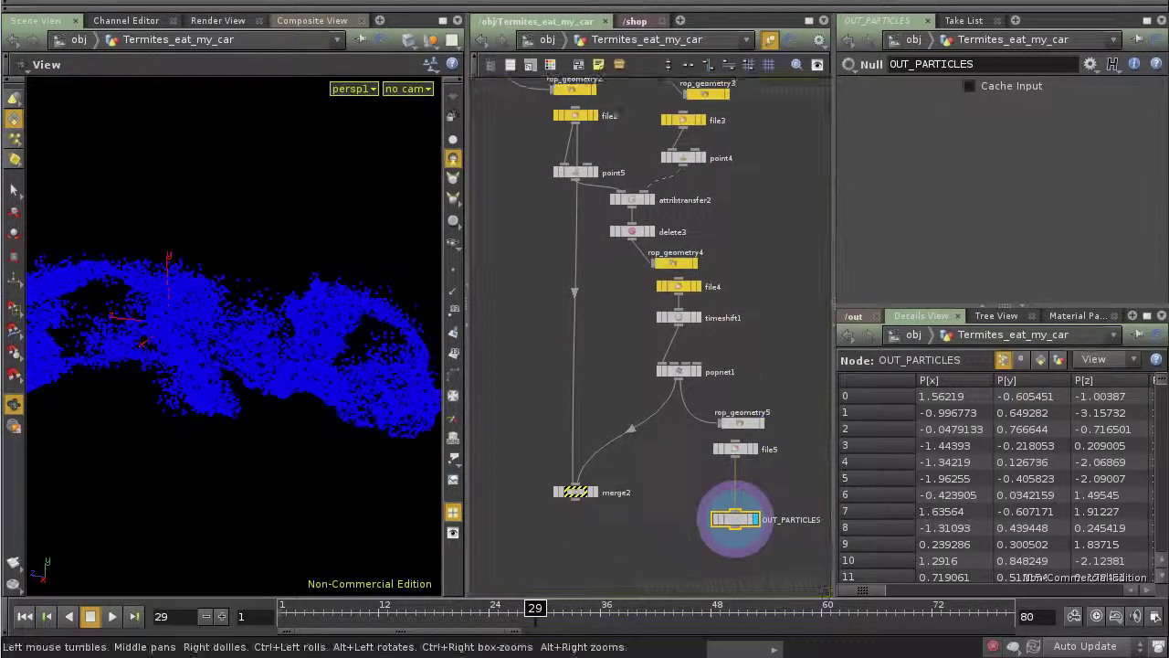
middle_click_drag(585, 429, 624, 316)
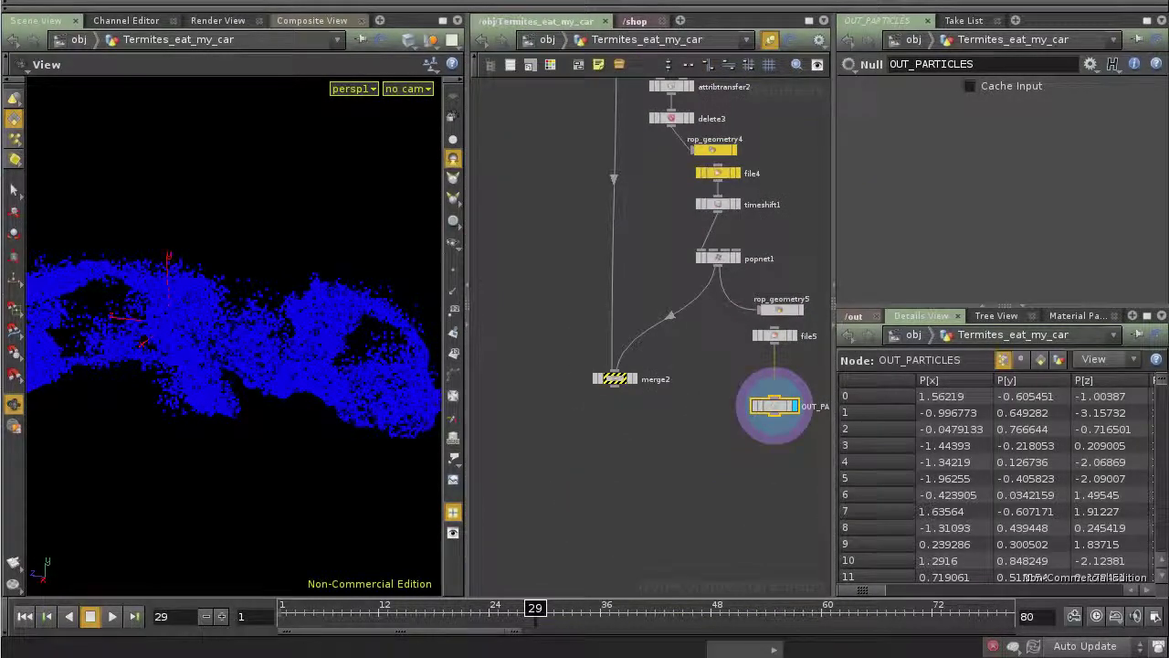
key("Tab")
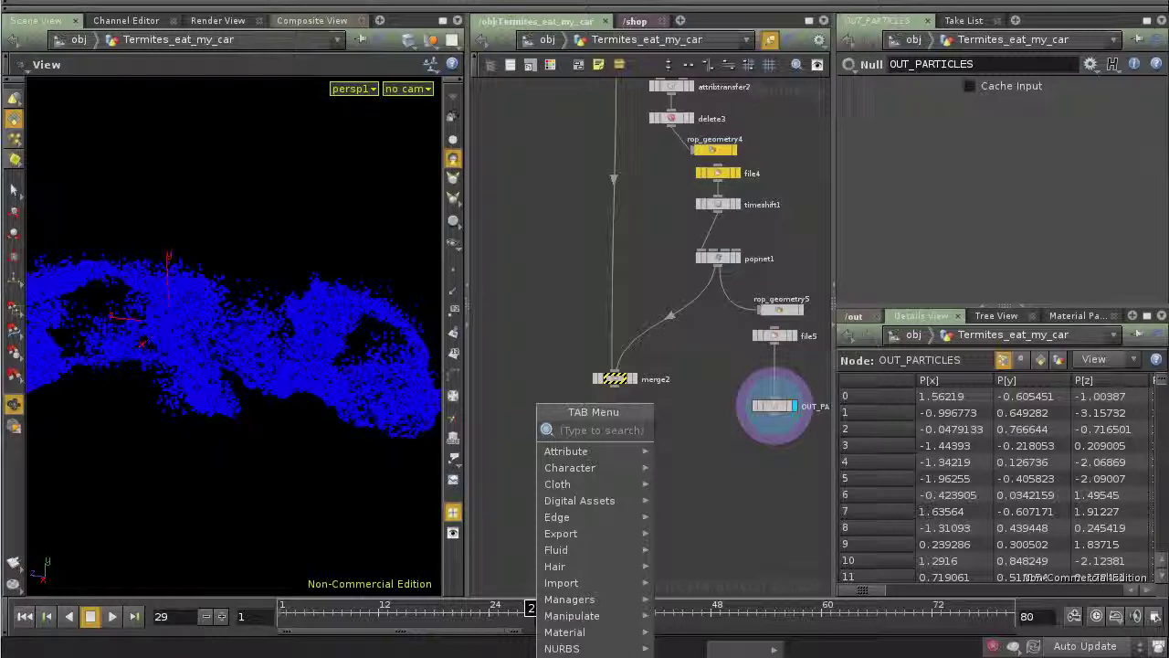
type("null")
key("Return")
left_click(548, 315)
middle_click_drag(548, 316, 592, 414)
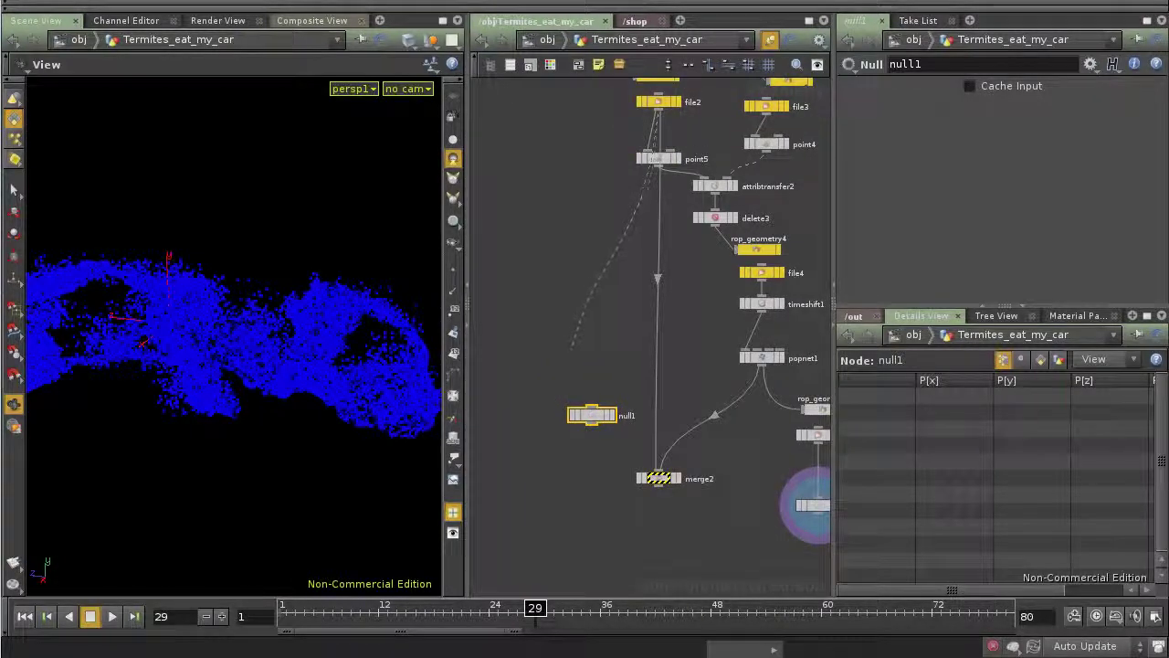
Feed the new null from file2, rename it OUT_GEO and display it
left_click_drag(659, 110, 592, 405)
left_click_drag(592, 415, 570, 397)
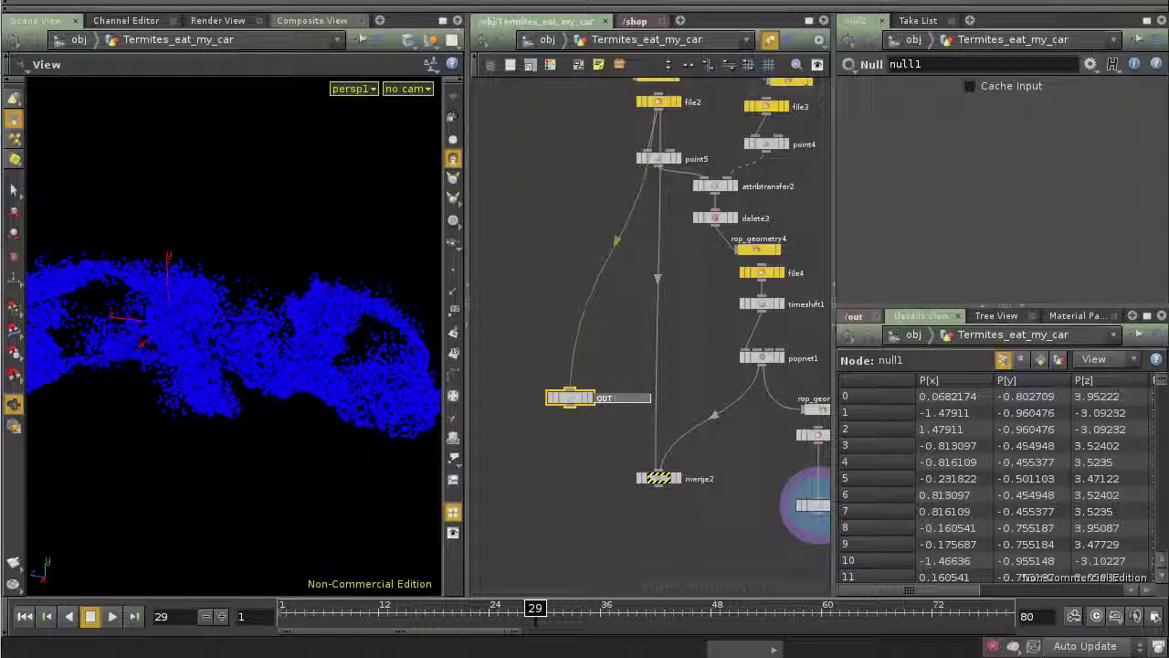
key("Return")
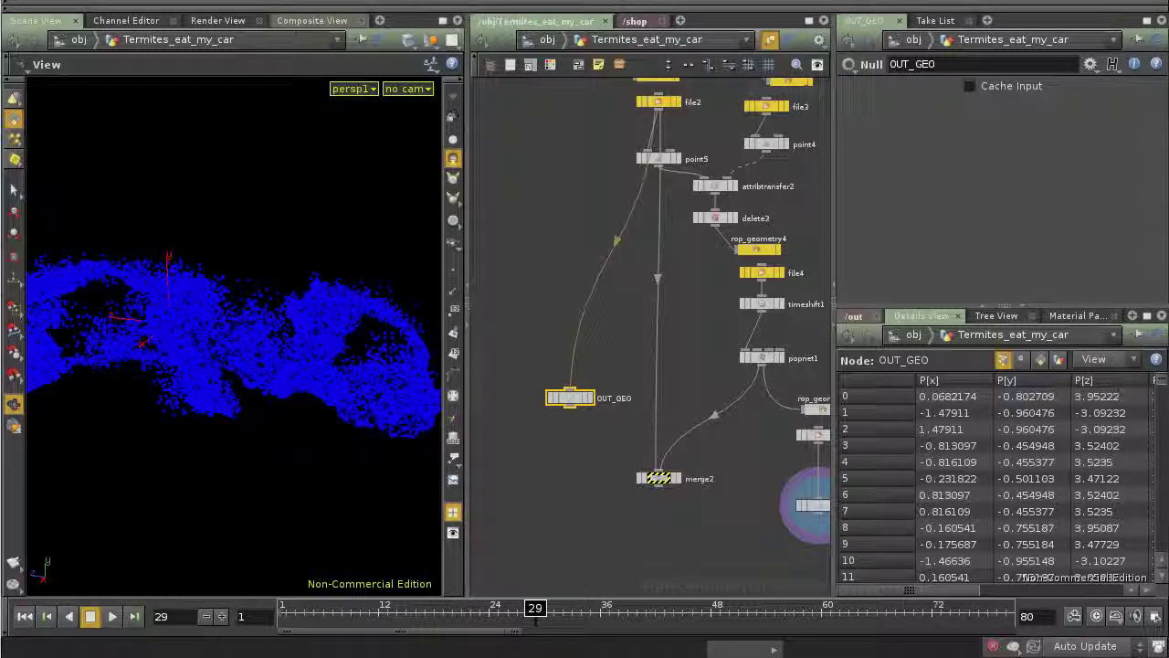
left_click(589, 397)
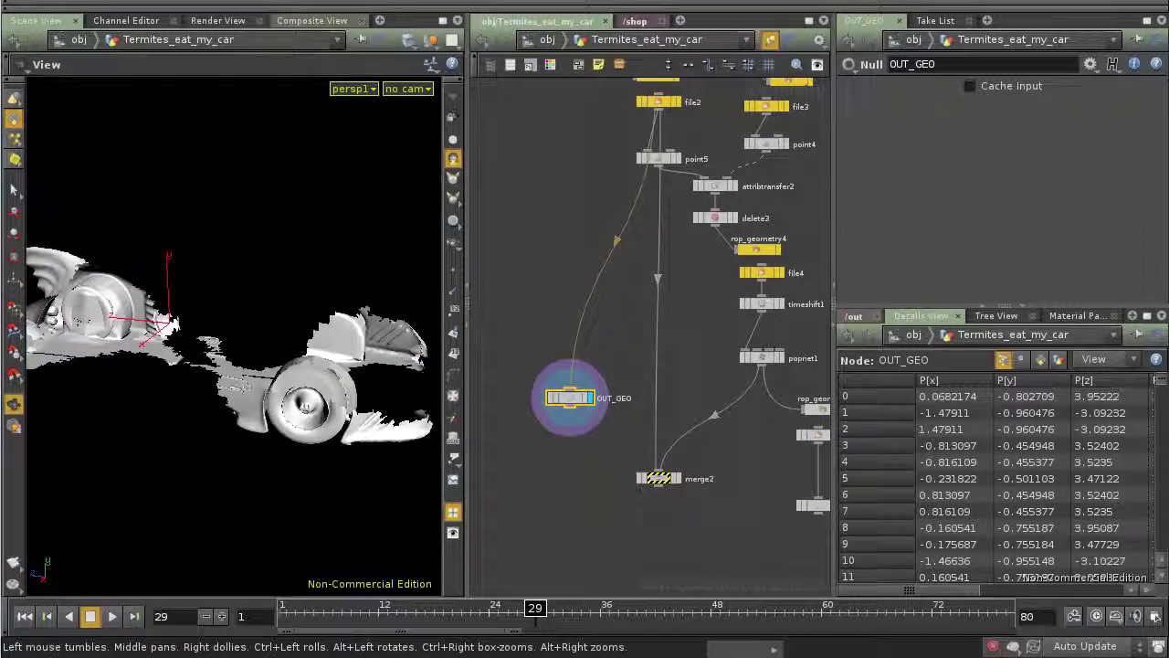
Go up to the object level and move Termites_eat_my_car farther from the other objects
middle_click_drag(731, 448, 589, 386)
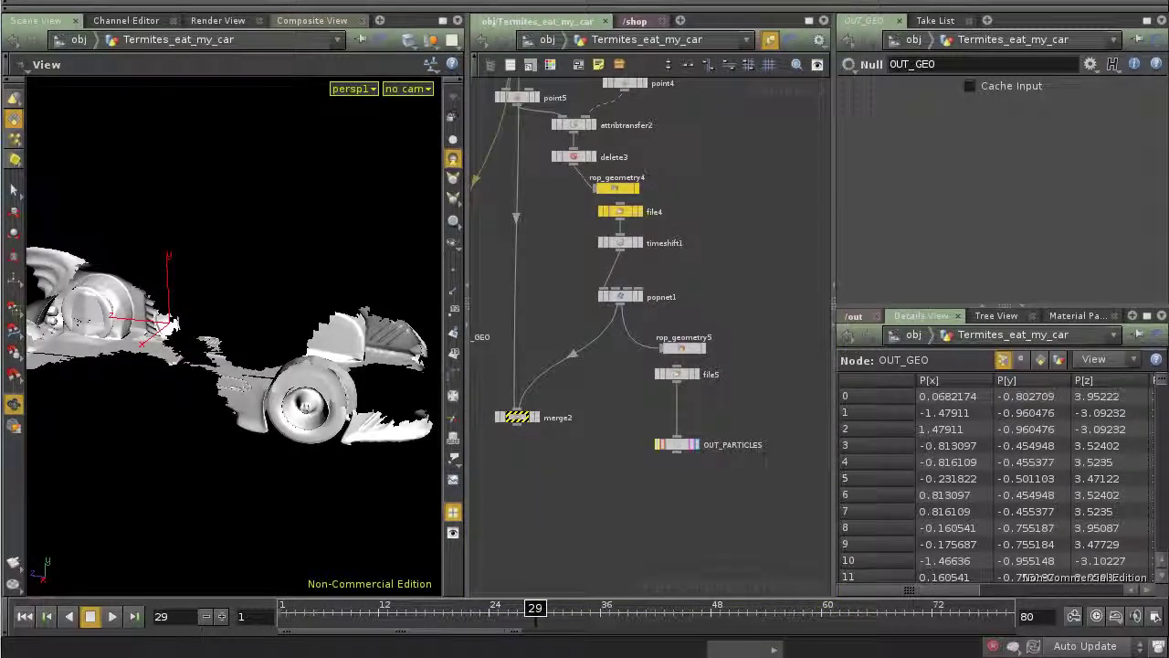
key("u")
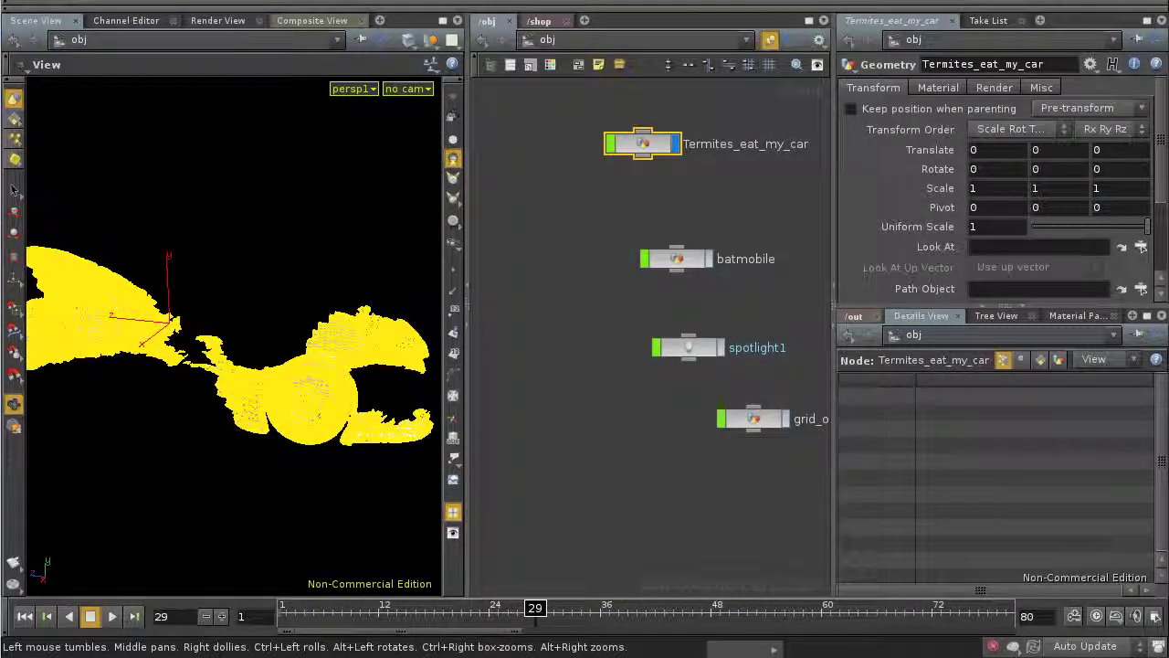
middle_click_drag(713, 292, 739, 313)
left_click(660, 305)
left_click_drag(549, 255, 528, 220)
Create a new Geometry object beside Termites_eat_my_car and delete the default node inside it
key("Tab")
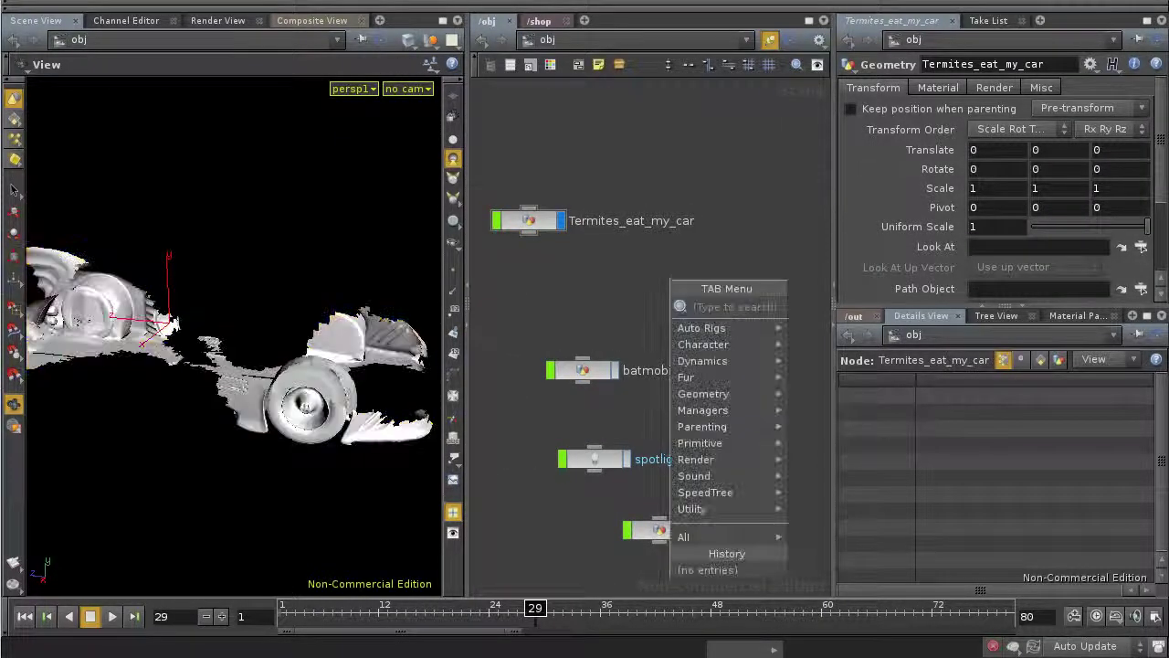
type("geo")
key("Return")
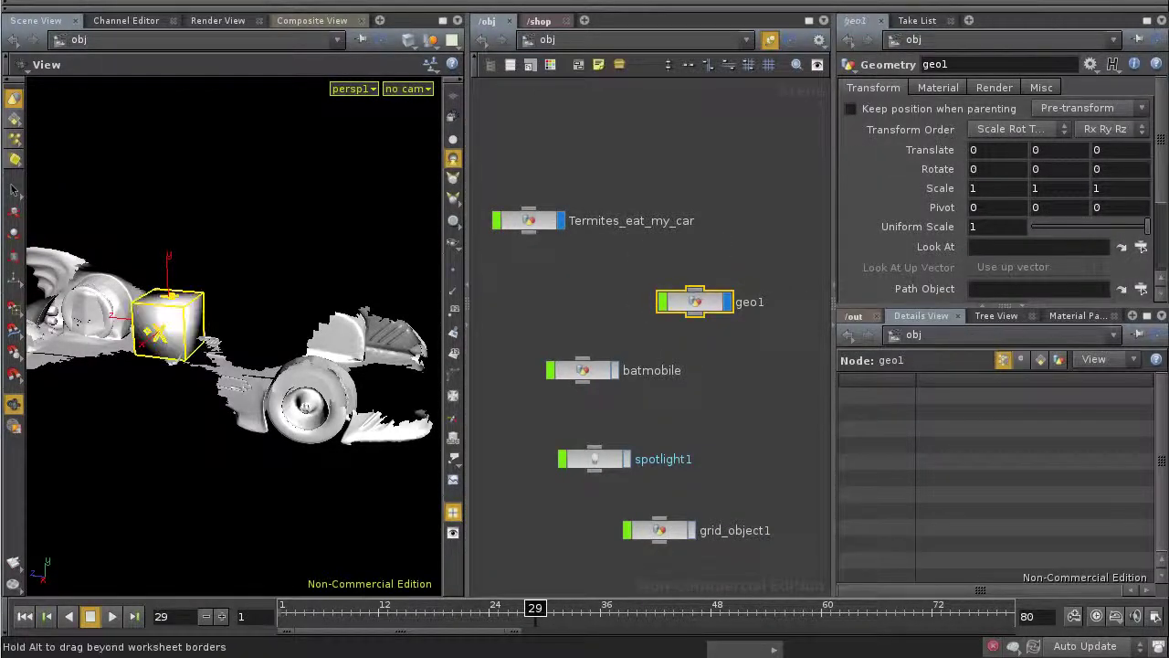
double_click(683, 304)
key("Delete")
key("Delete")
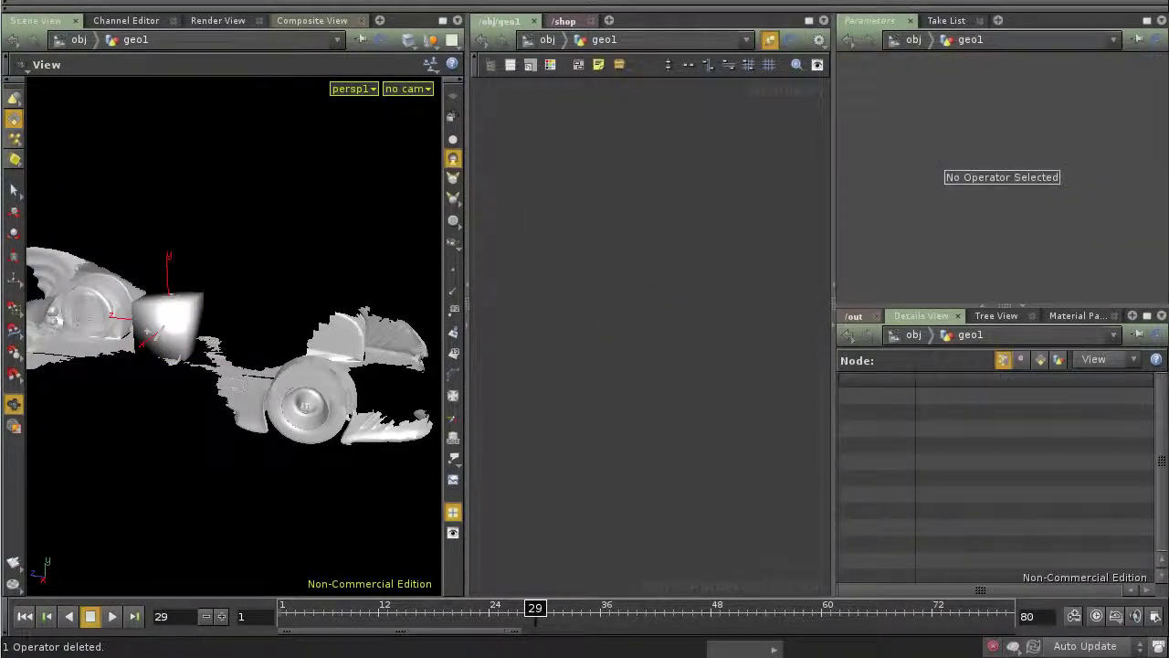
Add an Object Merge node inside geo1 with its transform set to Into This Object
key("Tab")
type("obj")
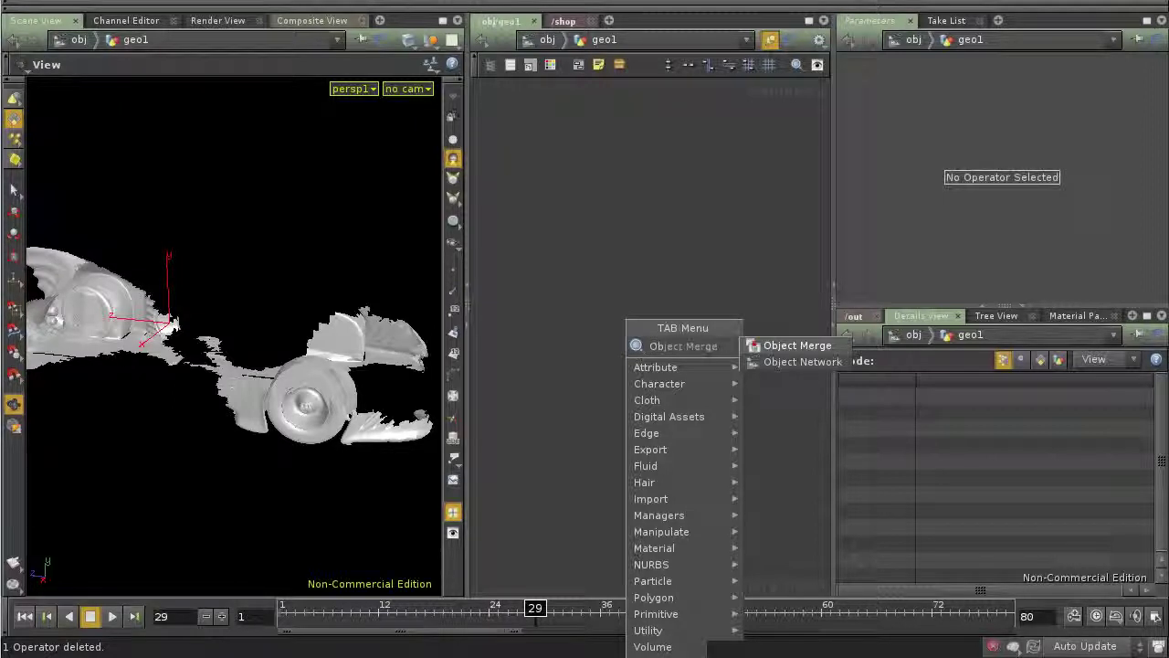
key("Return")
left_click(1033, 88)
left_click(1027, 121)
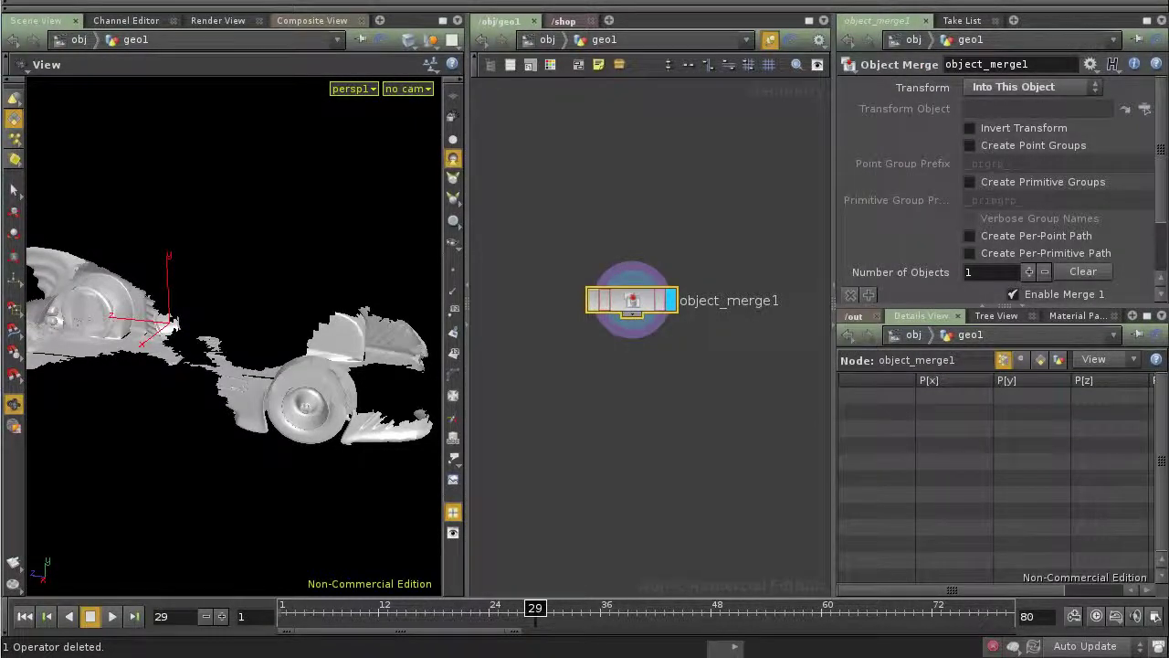
Set Object 1 of the Object Merge to OUT_PARTICLES in Termites_eat_my_car, exported as a relative path
scroll(1027, 183, "down", 2)
left_click_drag(1002, 307, 1003, 403)
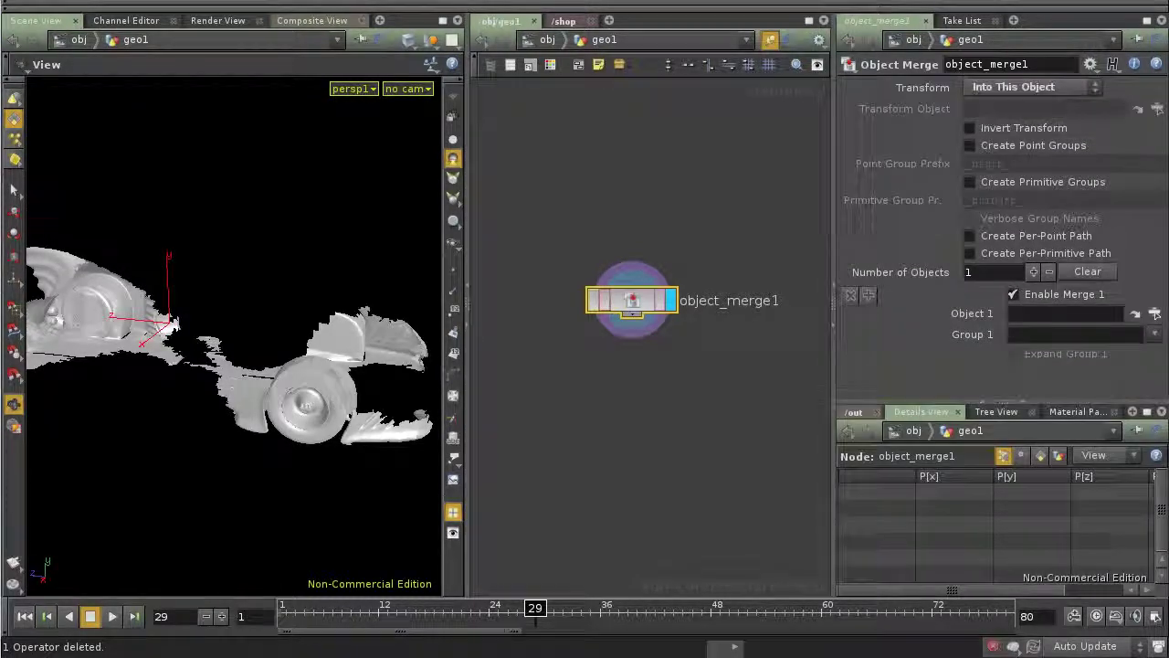
left_click(1157, 314)
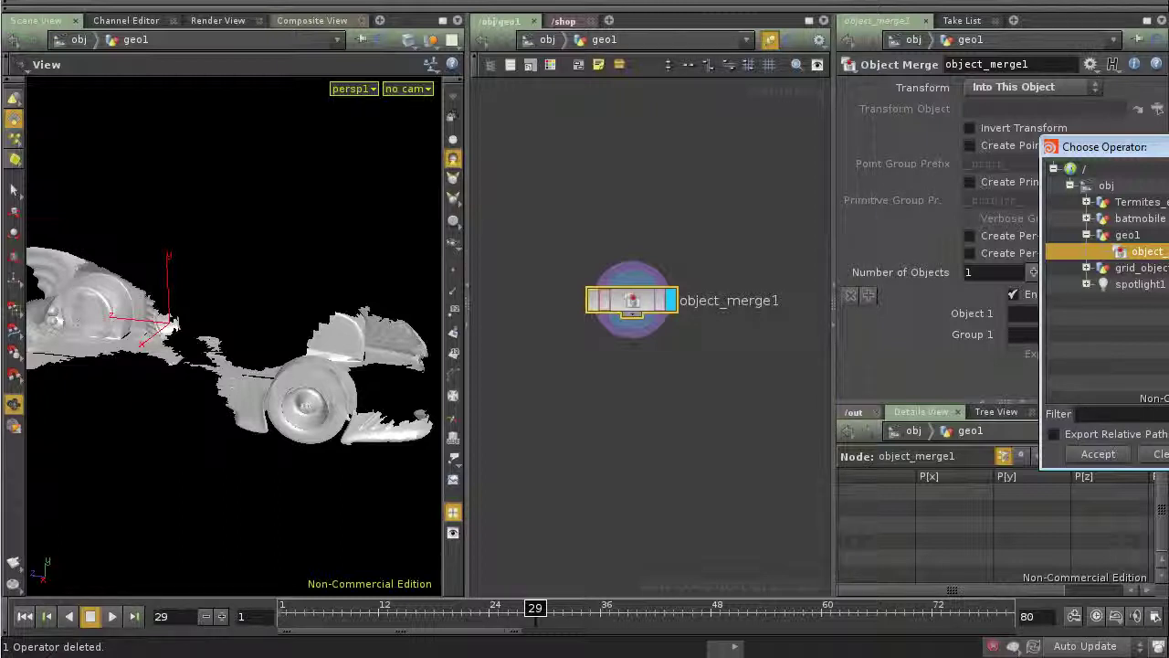
left_click(1084, 169)
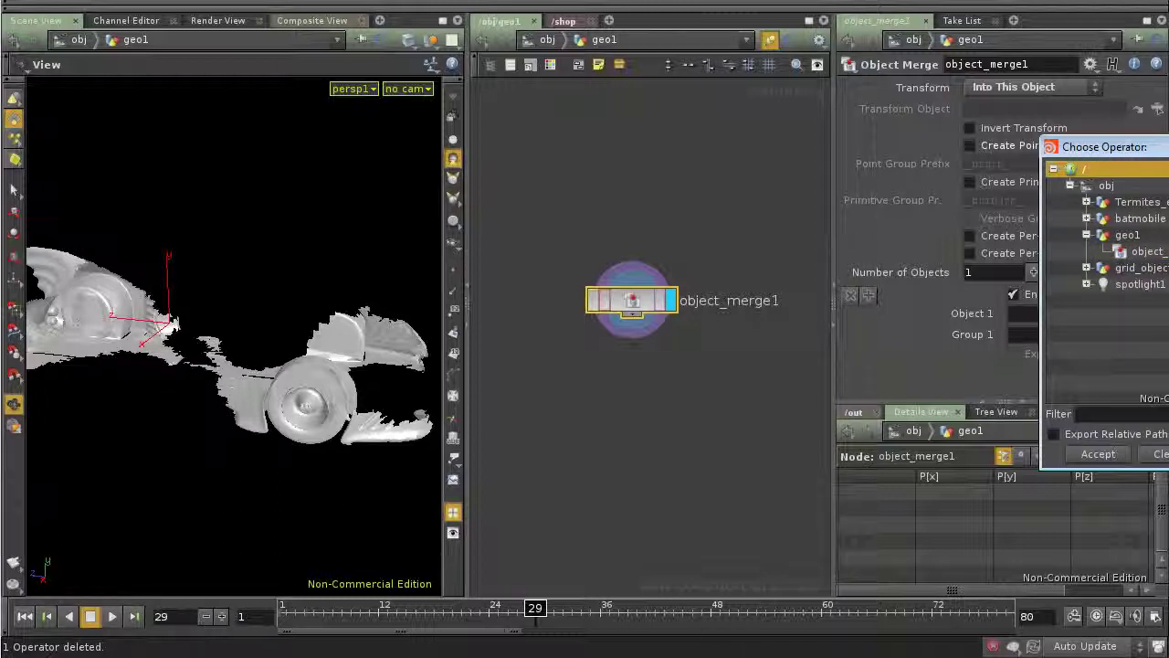
left_click_drag(1110, 147, 703, 120)
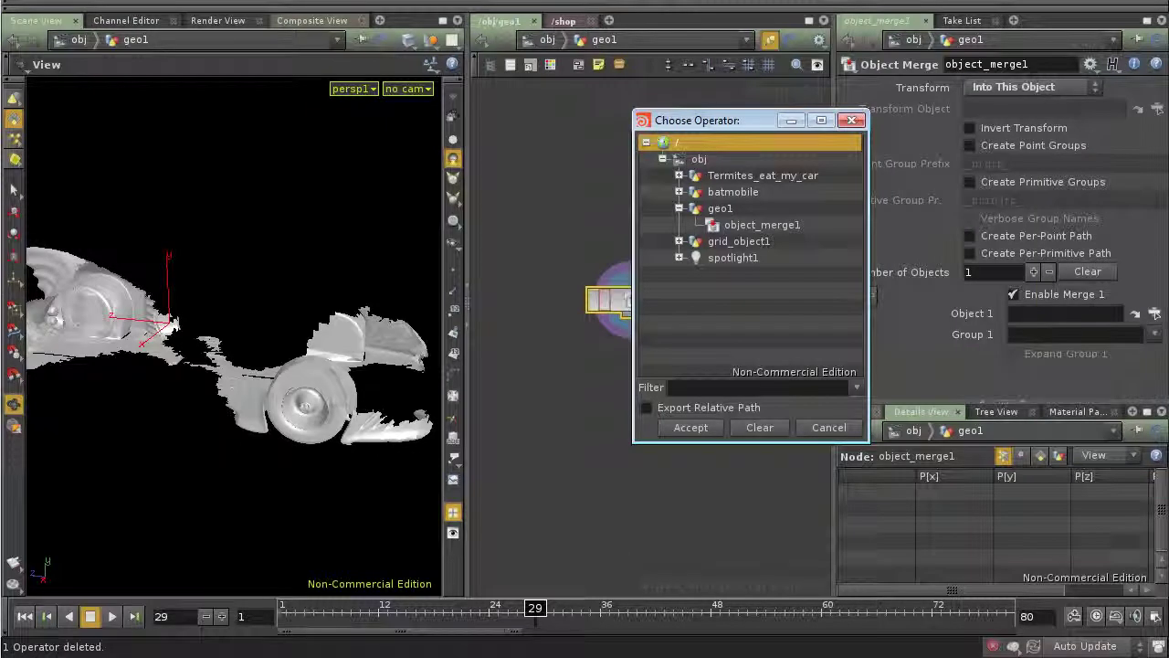
left_click(679, 175)
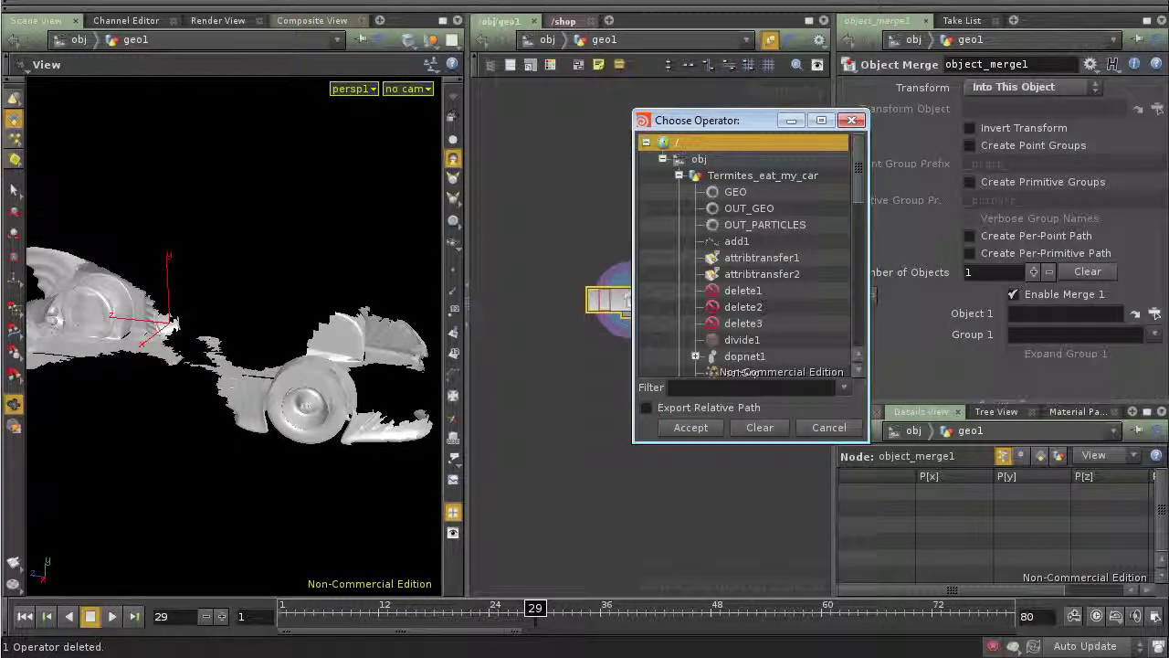
left_click(759, 225)
left_click(646, 408)
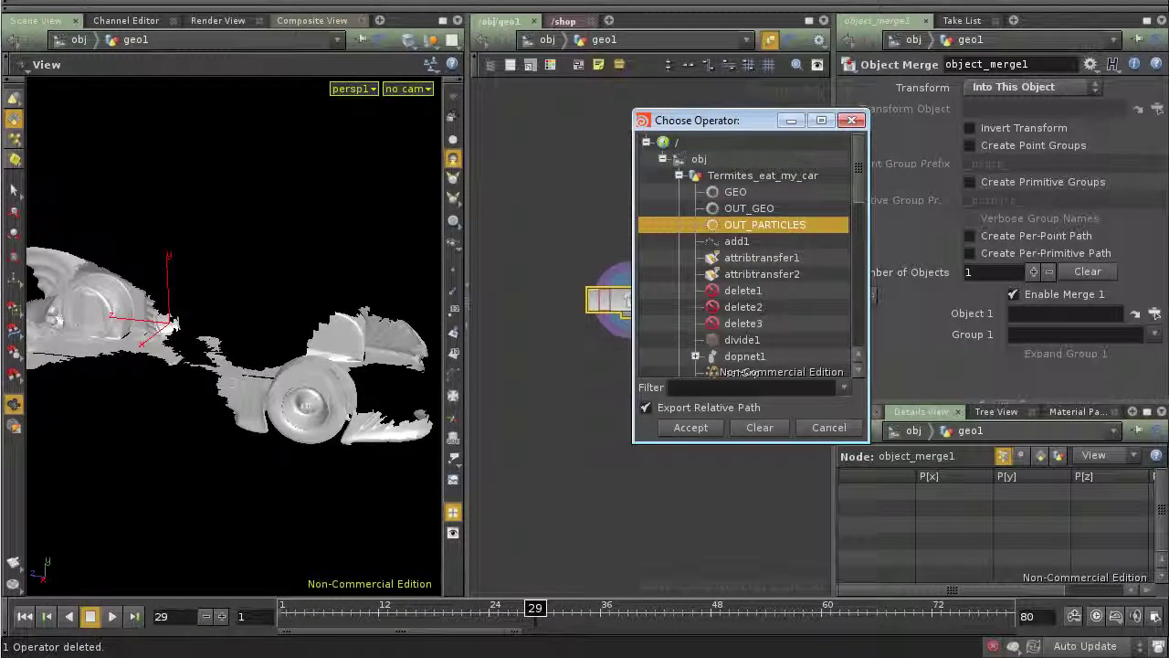
left_click(691, 427)
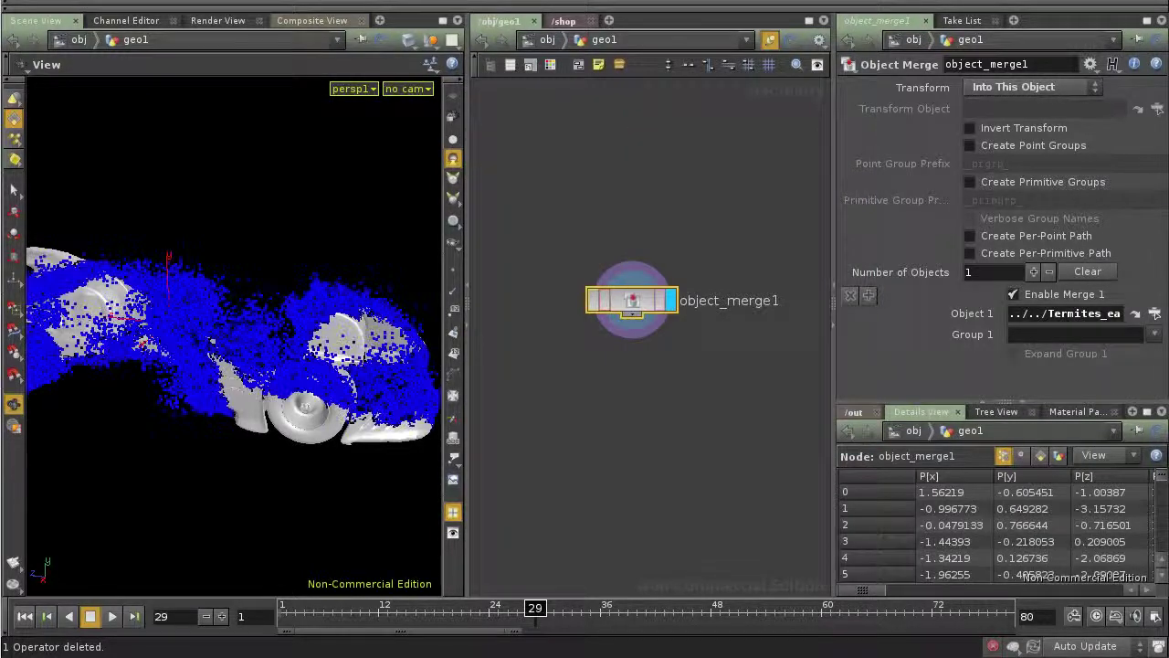
Inspect object_merge1's geometry and attribute information
left_click_drag(632, 300, 627, 280)
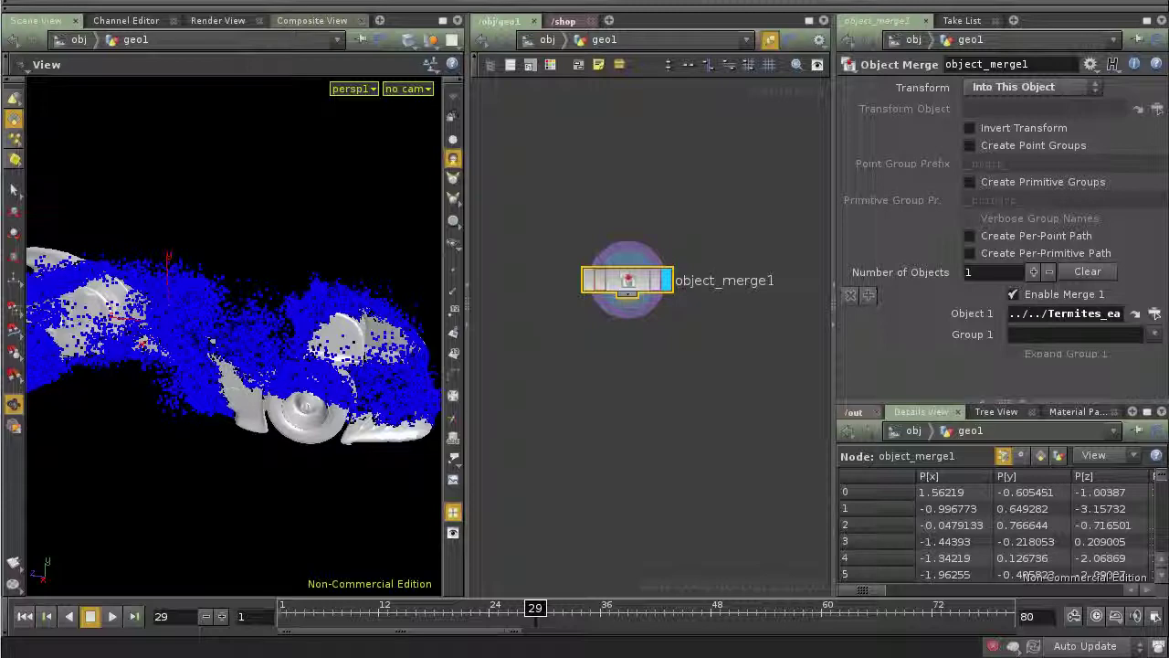
middle_click(626, 283)
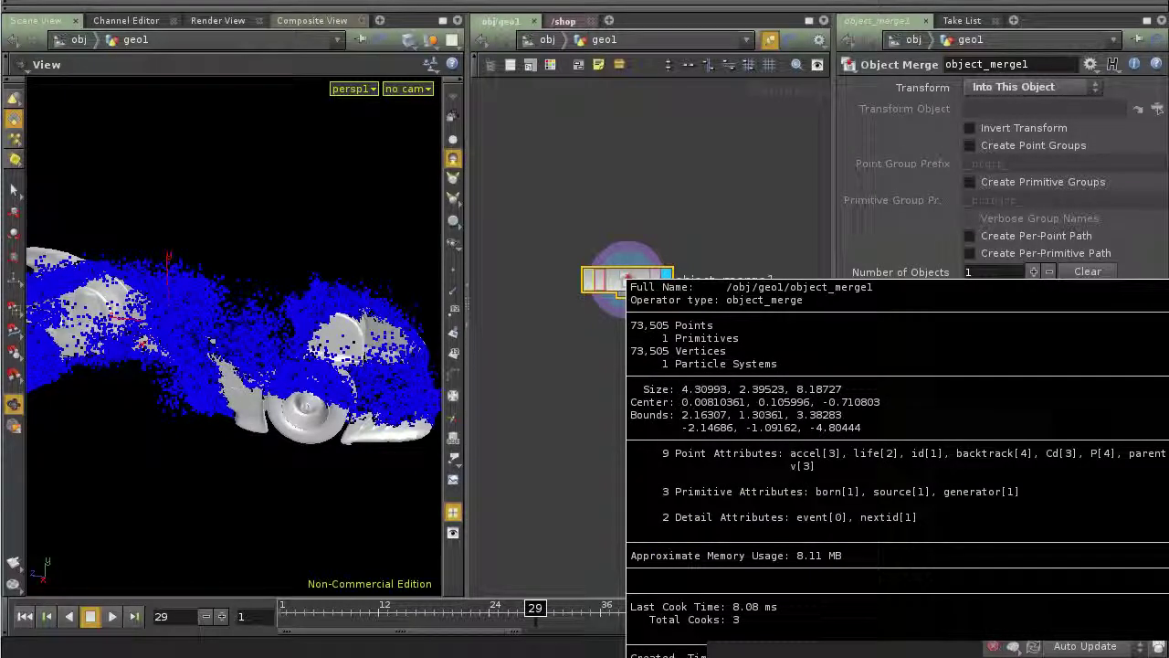
left_click_drag(627, 279, 554, 234)
middle_click(550, 232)
Return to the object level, move geo1 closer to the other objects and rename it particles
left_click(546, 40)
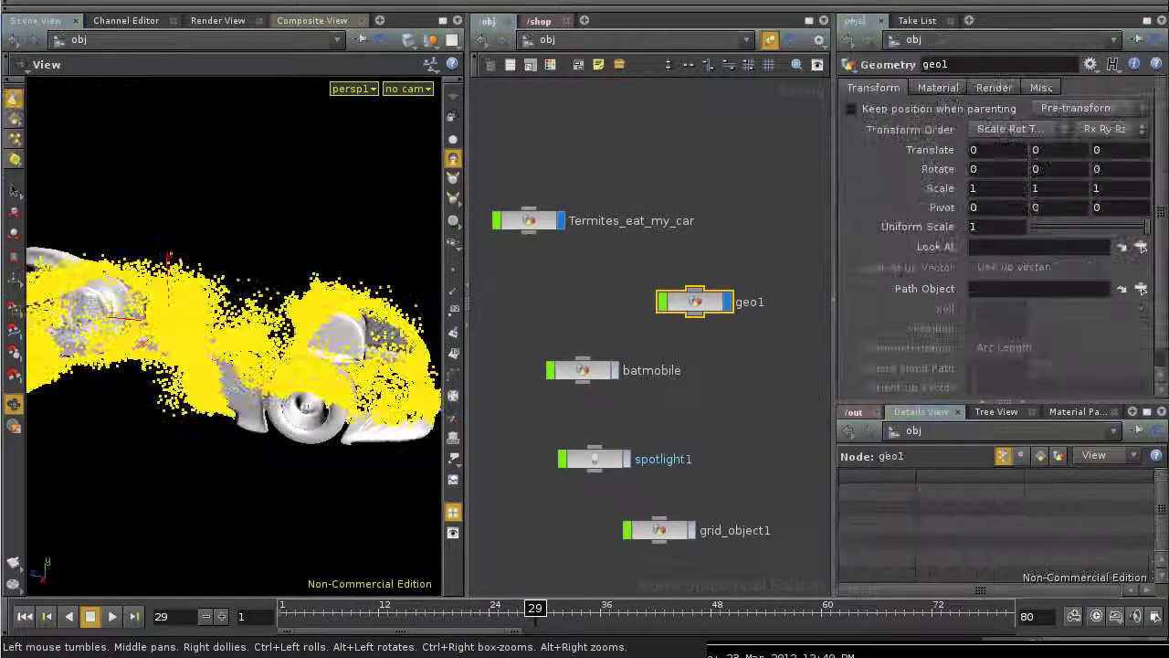
left_click_drag(696, 301, 656, 294)
left_click(711, 295)
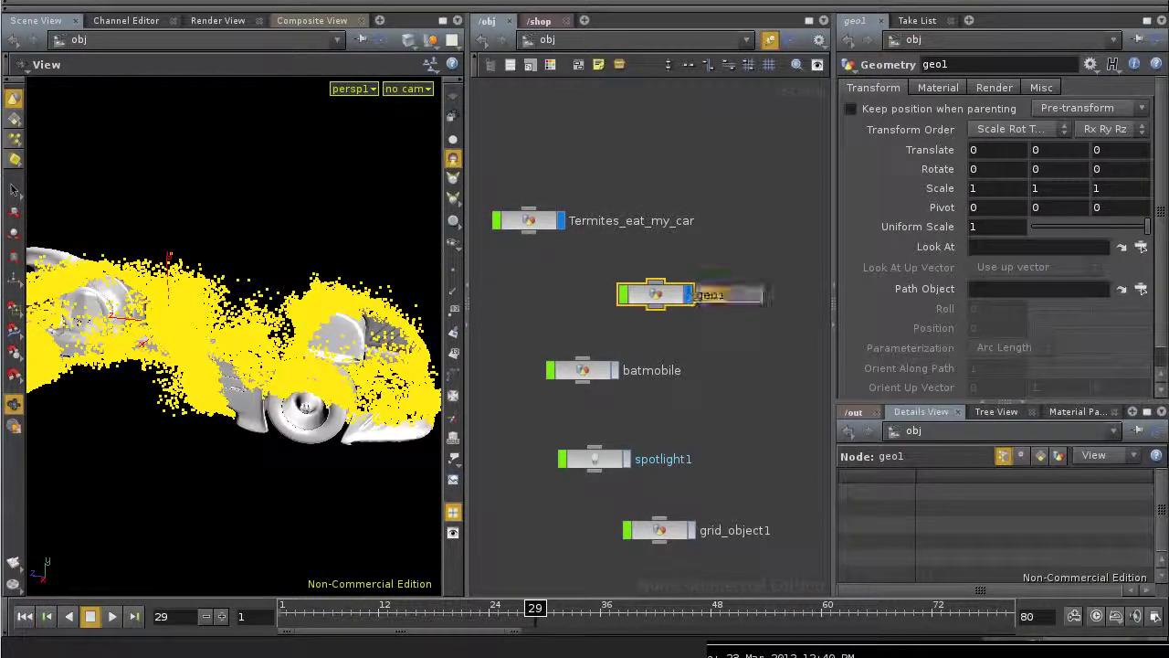
type("parti")
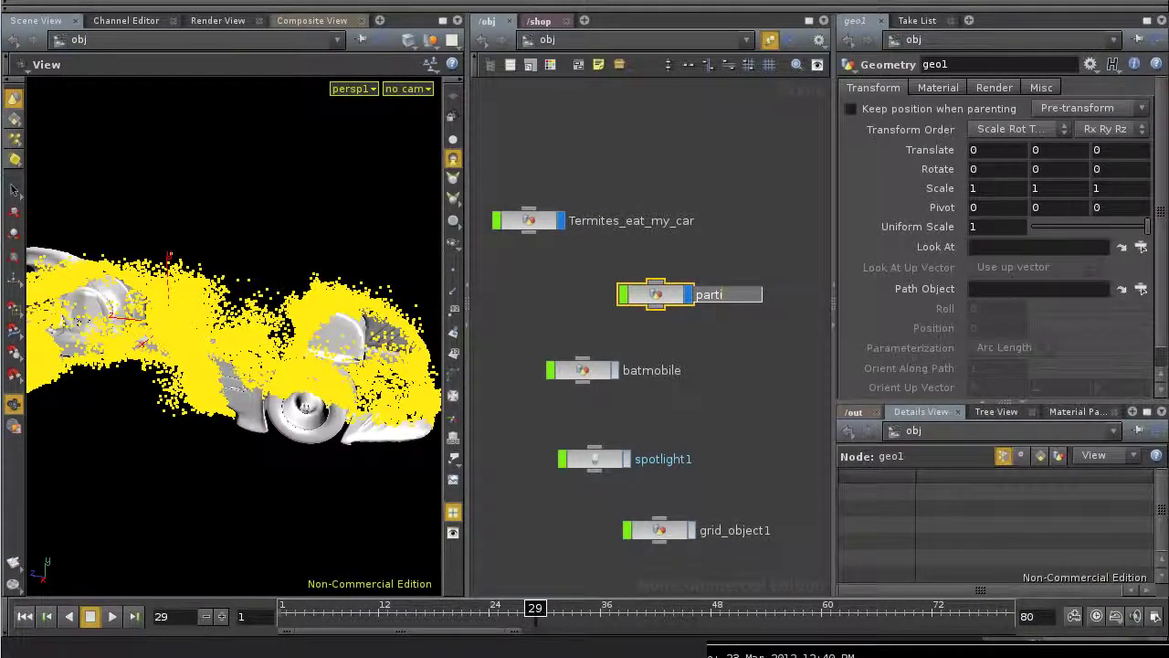
type("cles")
key("Return")
Set the particles object's point rendering to Render Only Points and enable Geometry Velocity Blur
left_click(938, 88)
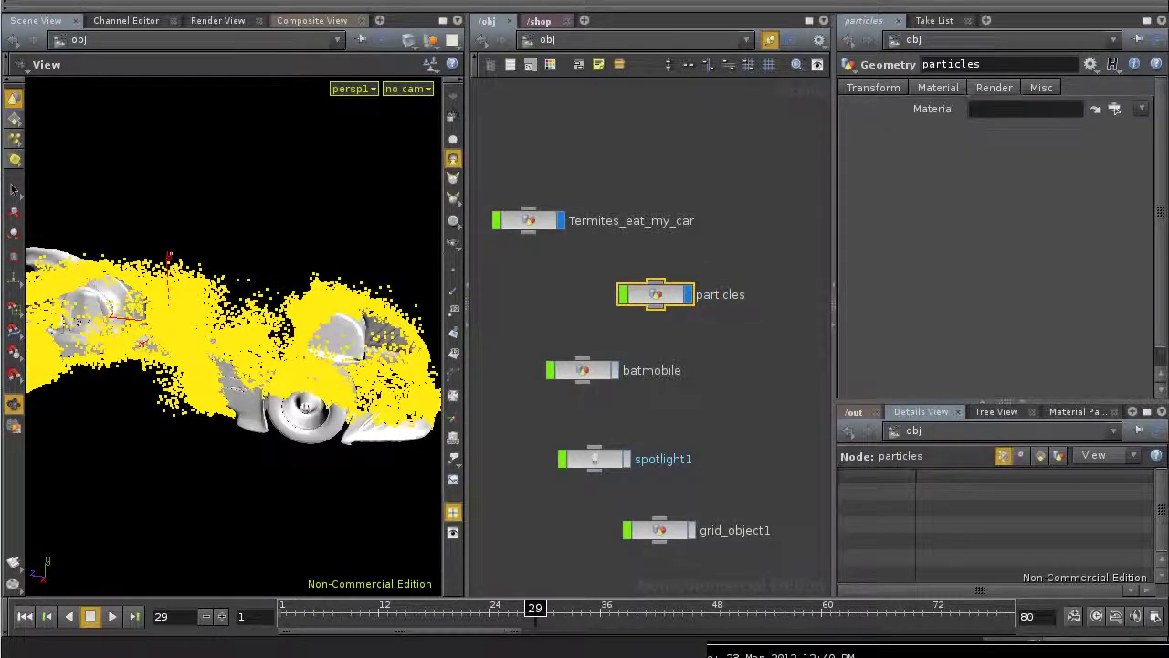
left_click(994, 88)
left_click(1050, 162)
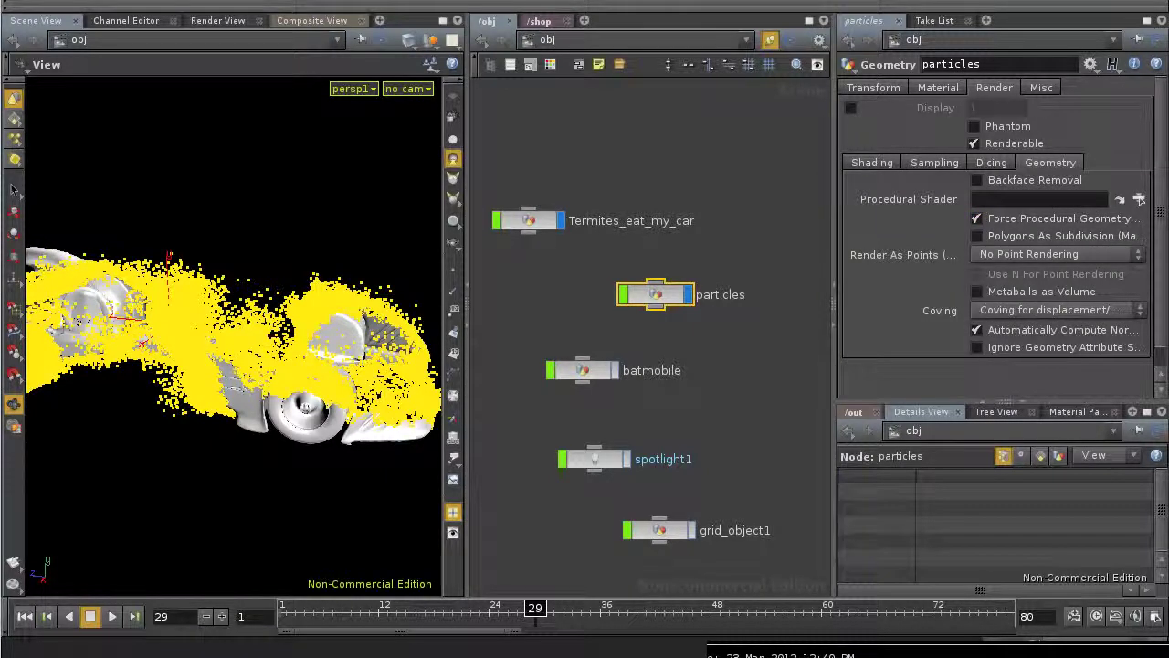
left_click_drag(834, 275, 755, 275)
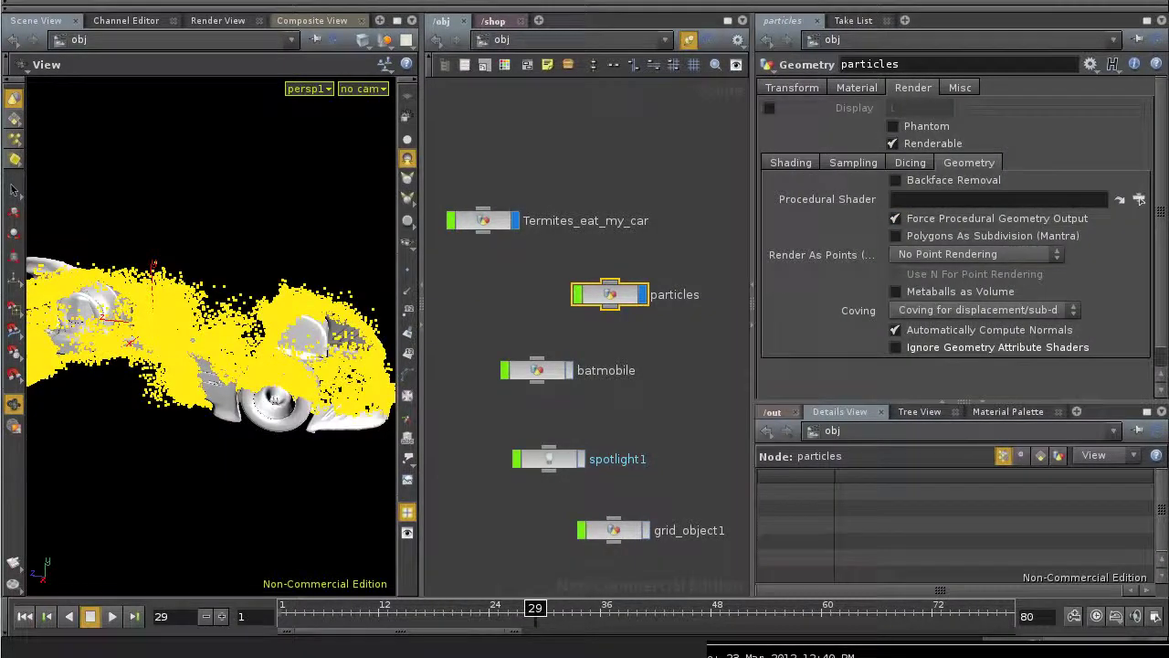
left_click(974, 254)
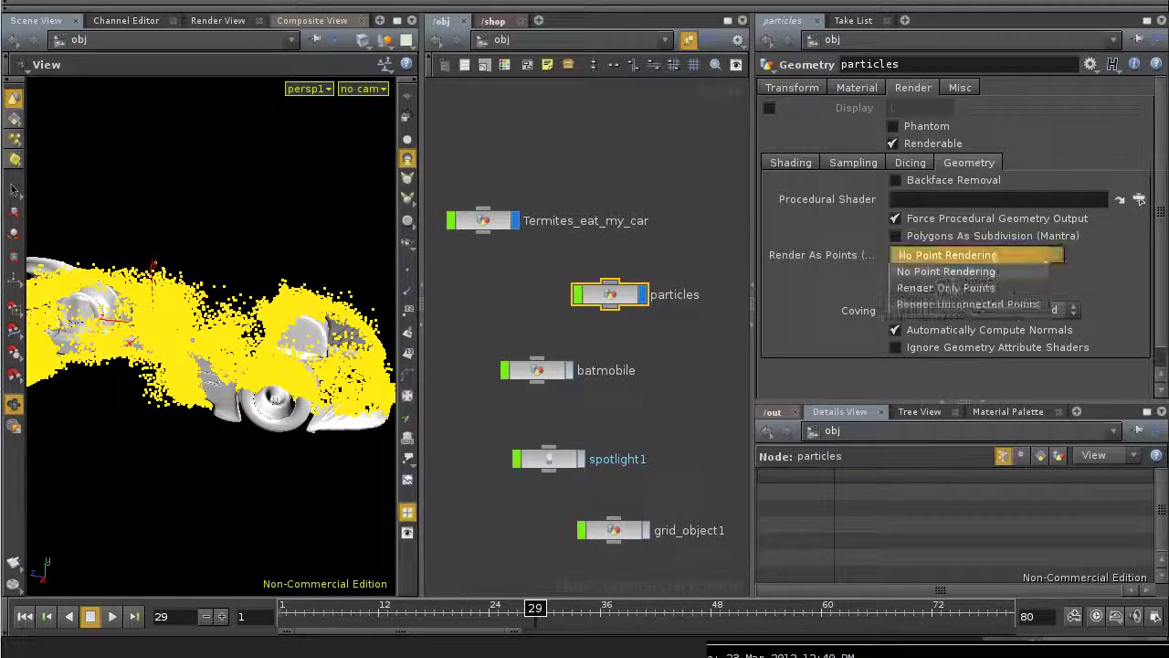
left_click(946, 288)
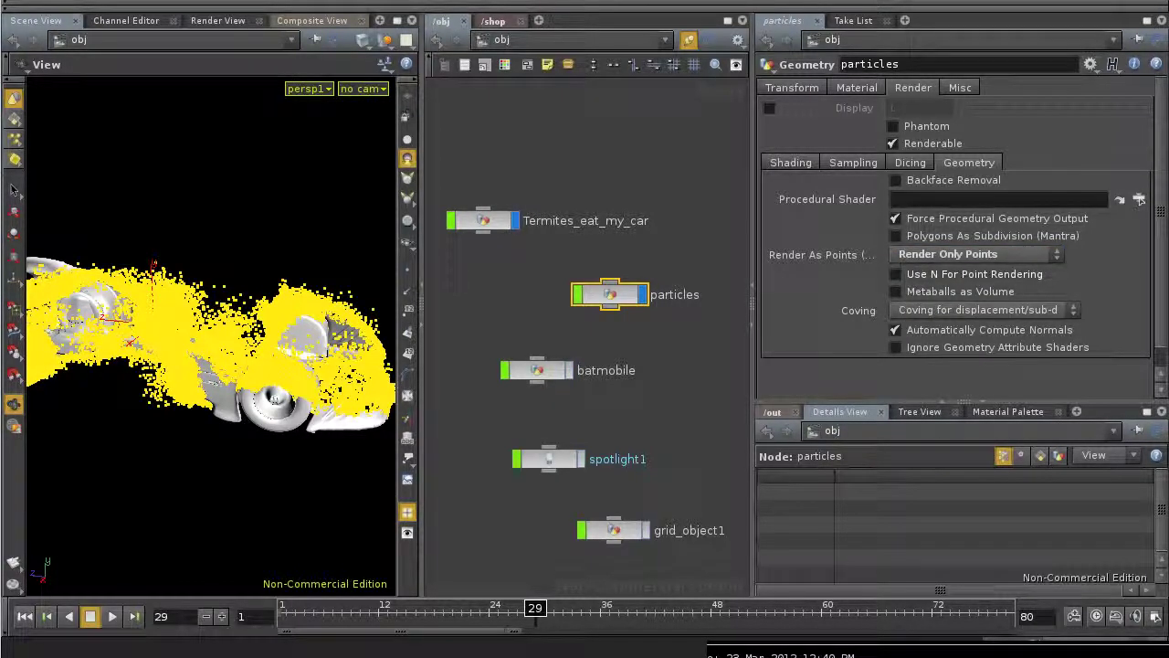
left_click(853, 163)
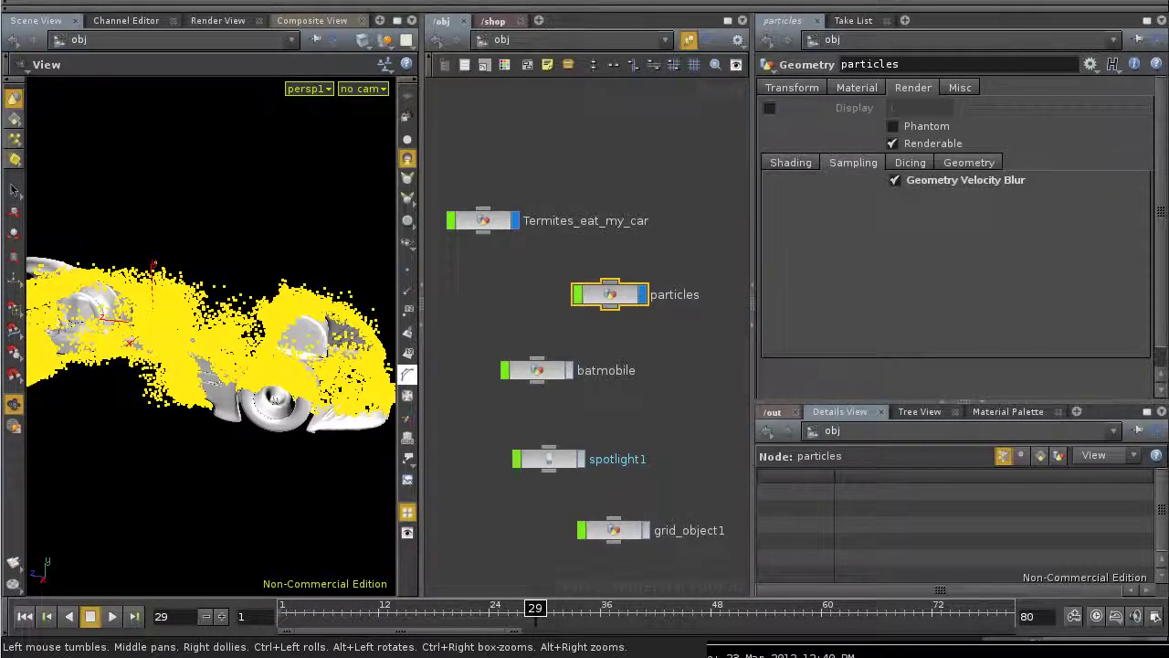
Bring up the out network and orbit to a raised, angled front view of the car and particles
left_click(773, 412)
left_click(864, 521)
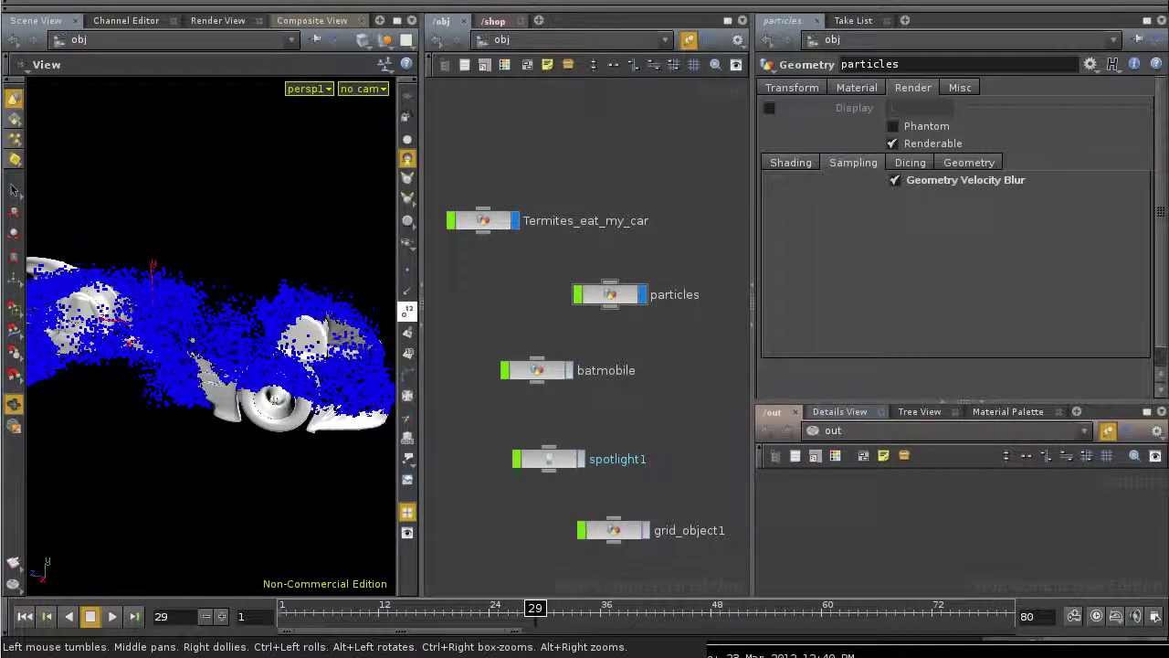
left_click_drag(151, 338, 178, 340)
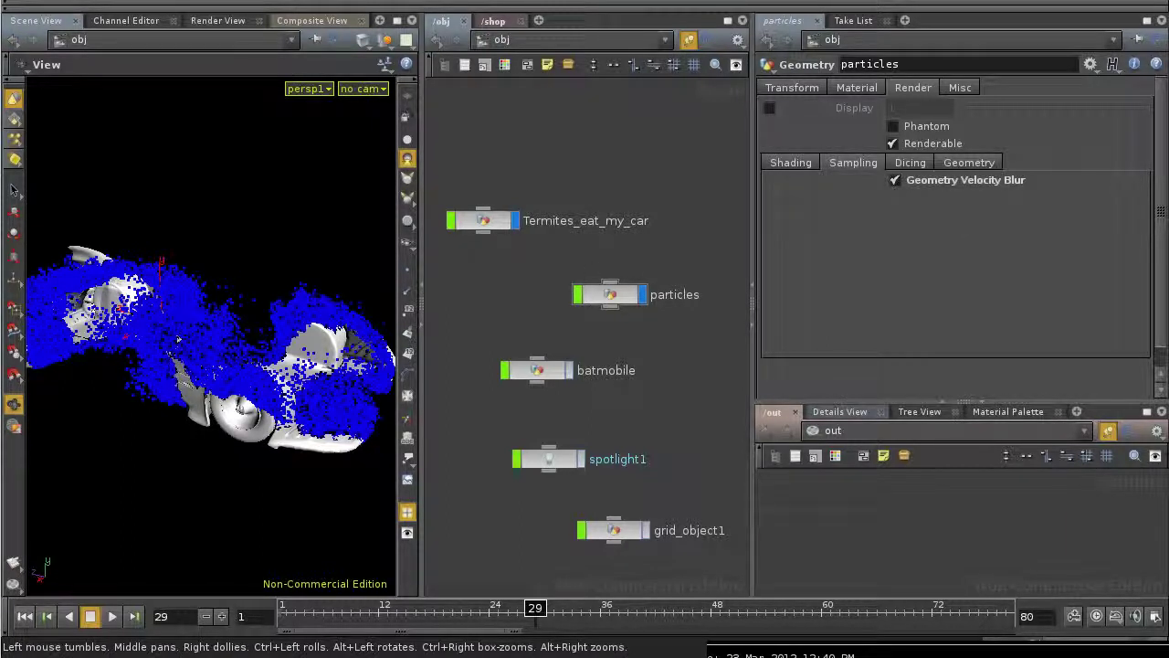
key("Return")
left_click_drag(178, 340, 361, 345)
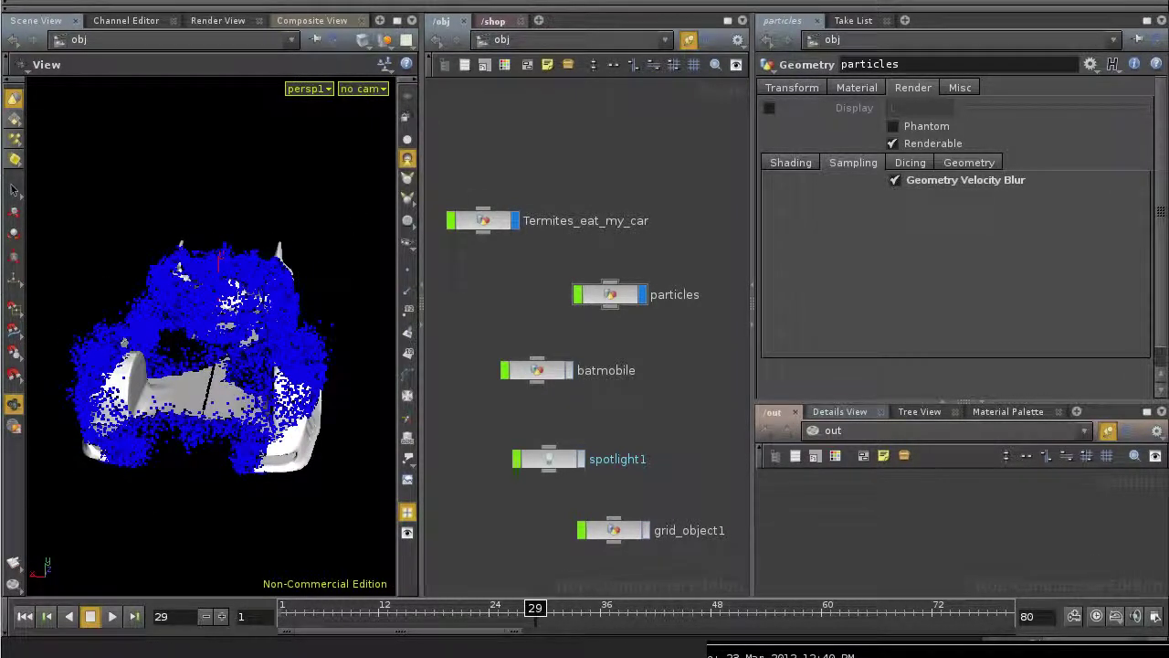
left_click_drag(292, 334, 227, 362)
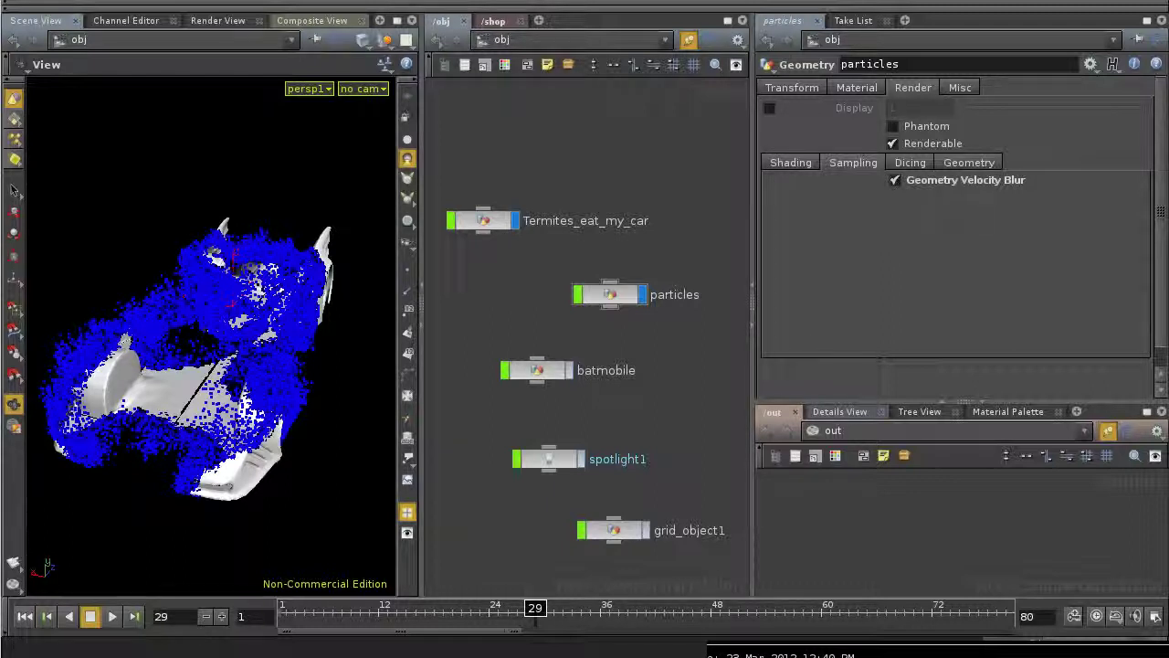
Line up the batmobile and Termites_eat_my_car nodes in one column with the particles node
left_click_drag(537, 370, 608, 348)
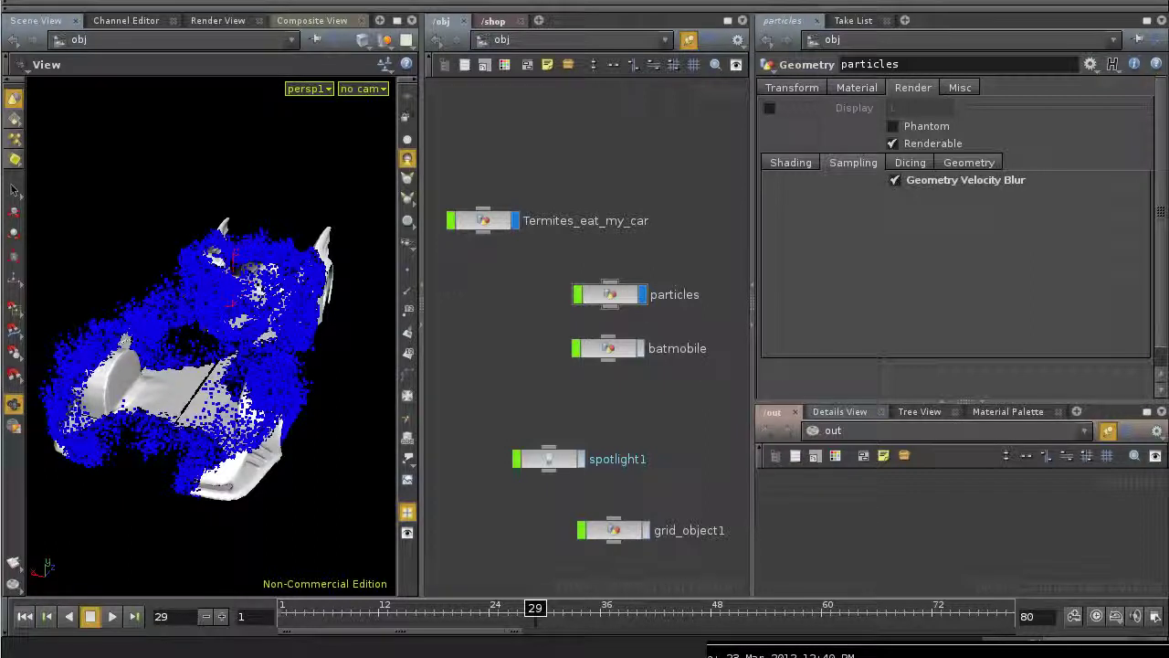
left_click_drag(483, 220, 608, 229)
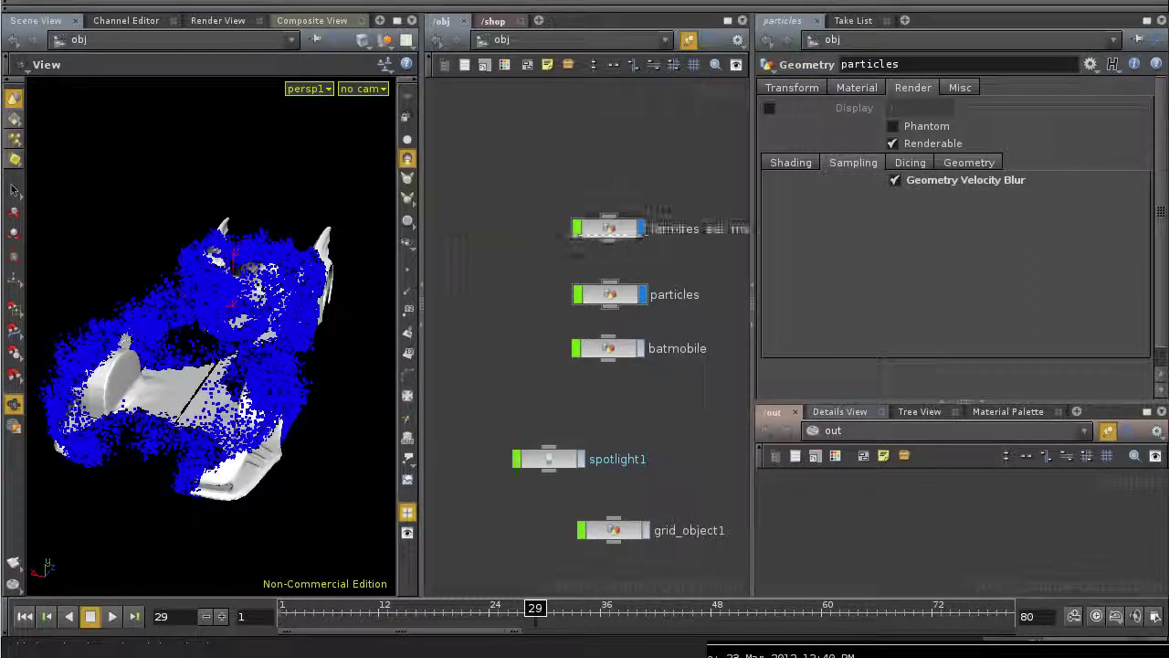